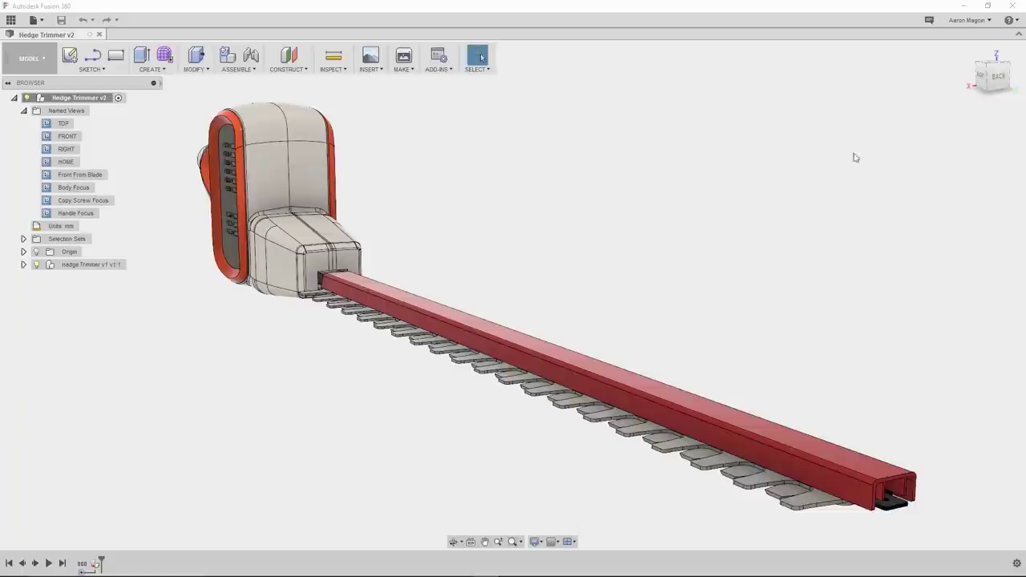
Step: Rotate the hedge trimmer model to the ViewCube's Right view
left_click(989, 77)
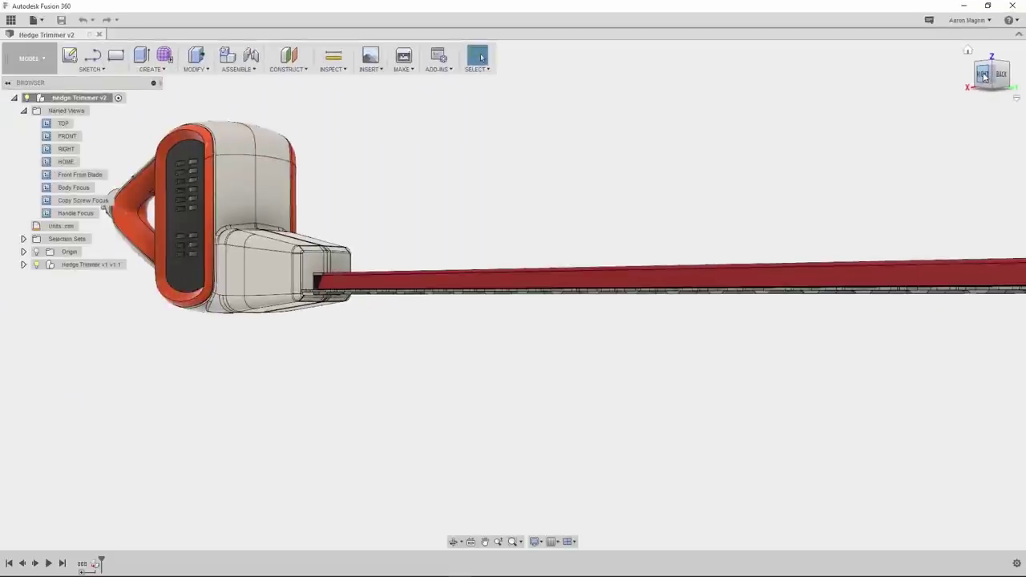
left_click(983, 76)
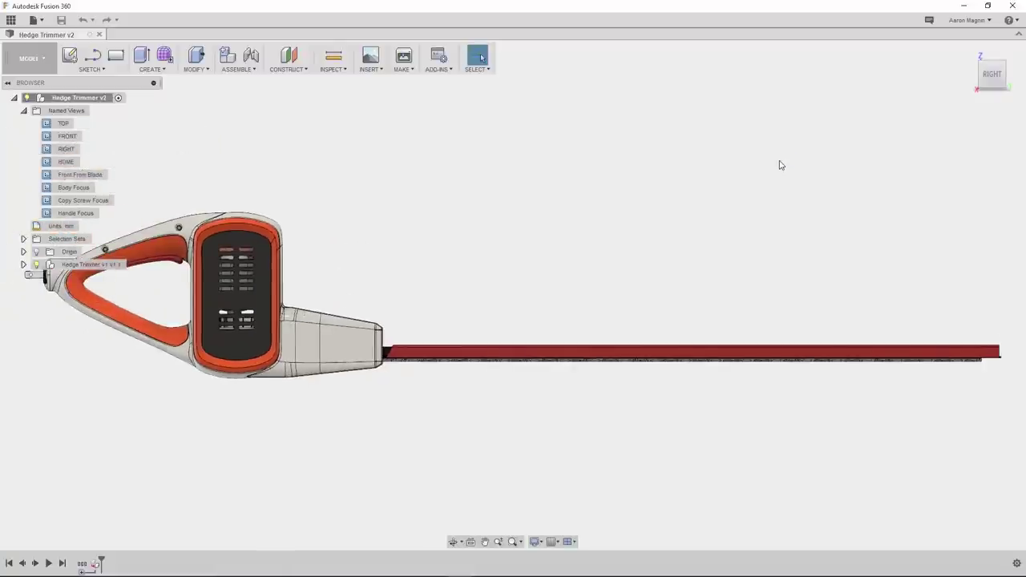
Step: Add a Center of Mass analysis on the Hedge Trimmer v2 root node
left_click(344, 71)
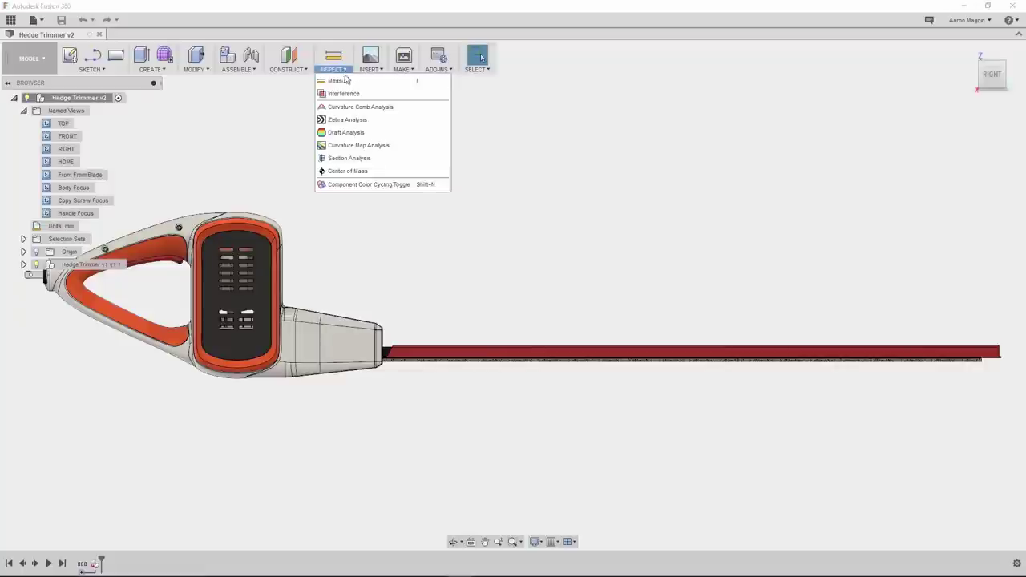
left_click(373, 173)
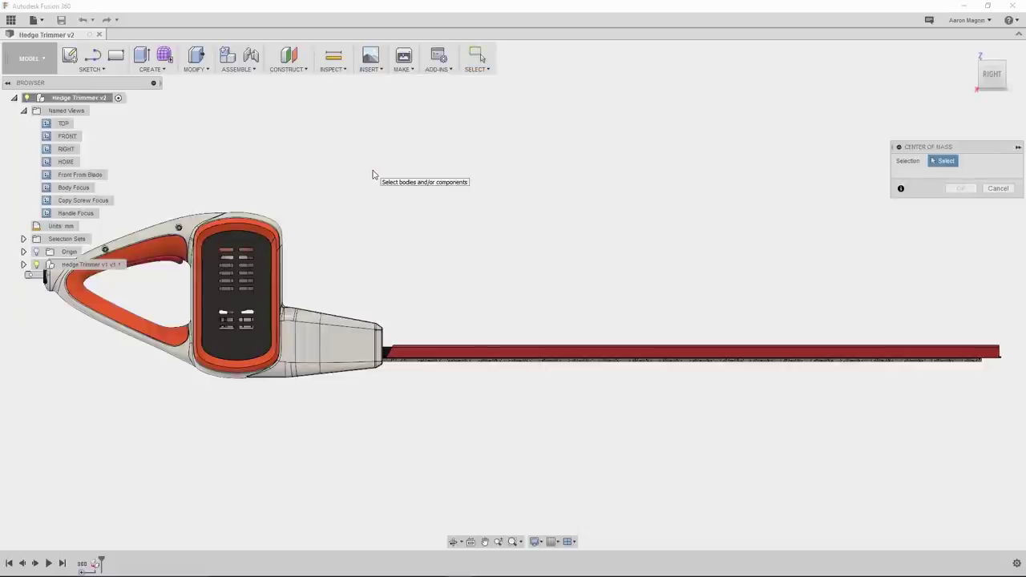
left_click(102, 99)
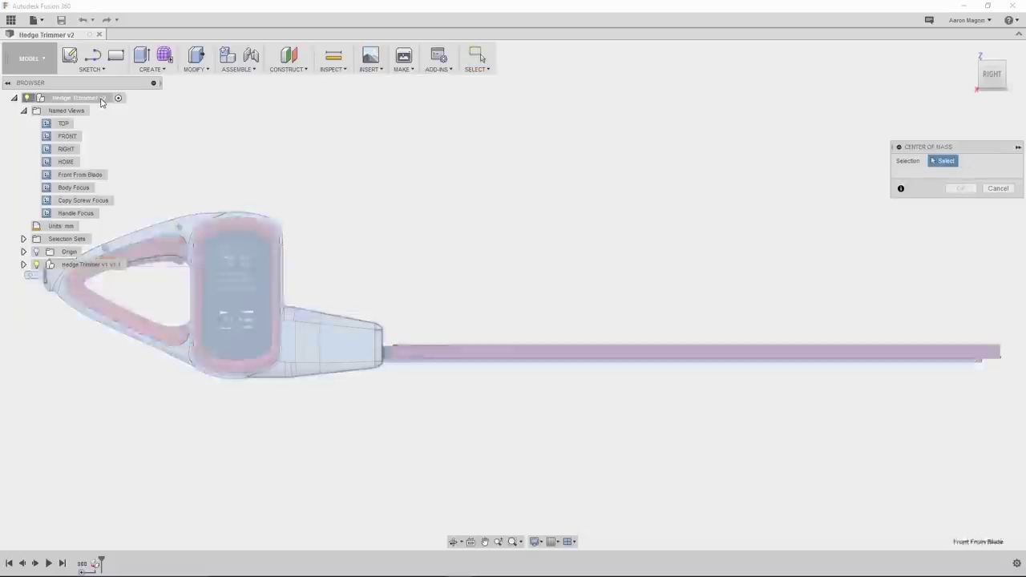
key("Return")
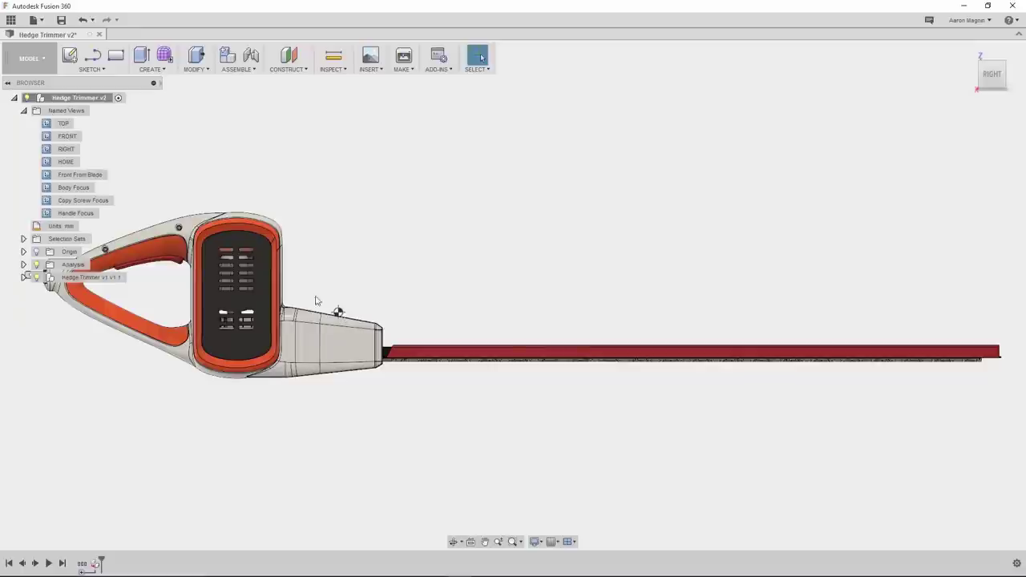
Step: Go to the Body Focus view and isolate the Mechanical selection set
double_click(74, 188)
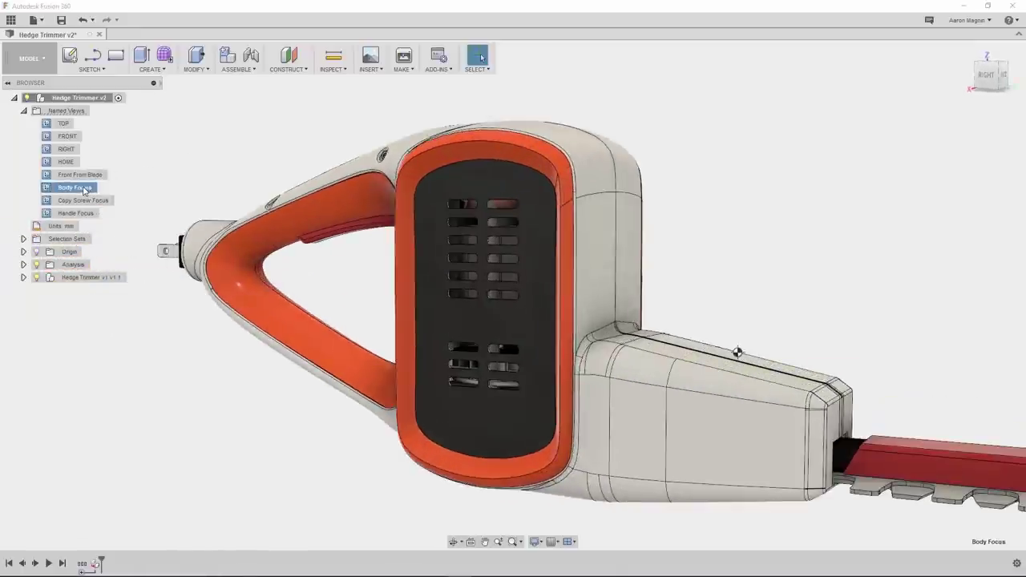
double_click(73, 239)
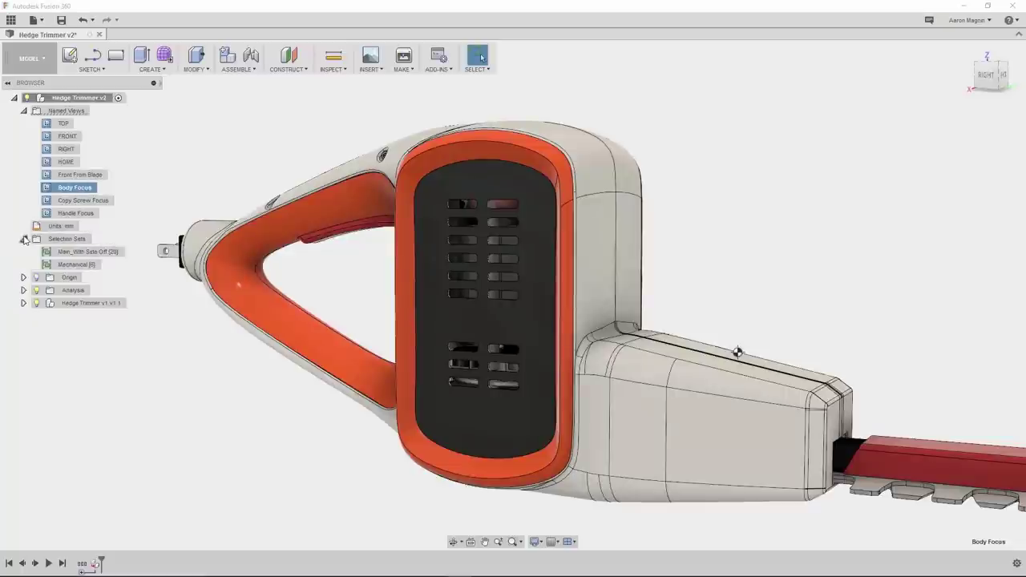
left_click(87, 263)
right_click(86, 263)
left_click(122, 459)
left_click(24, 303)
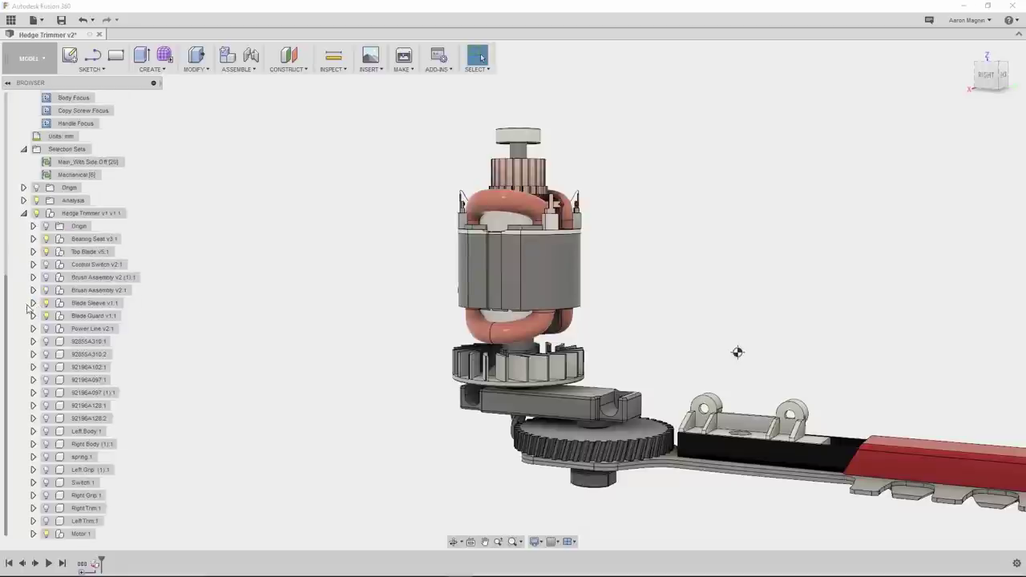
Step: Translate the Motor:1 component along Y, clear of the gear, and capture its position
key("m")
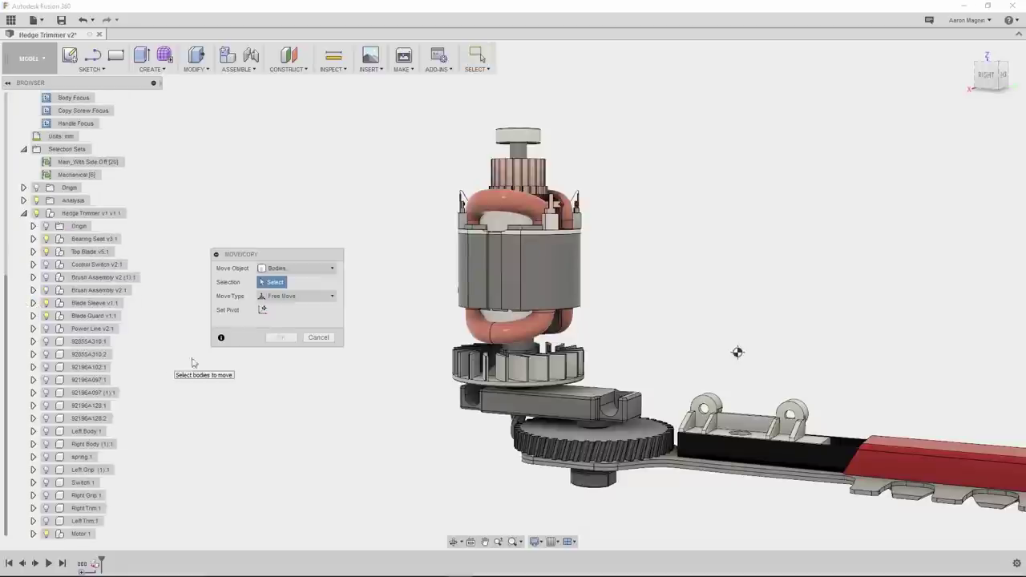
left_click(331, 269)
left_click(302, 282)
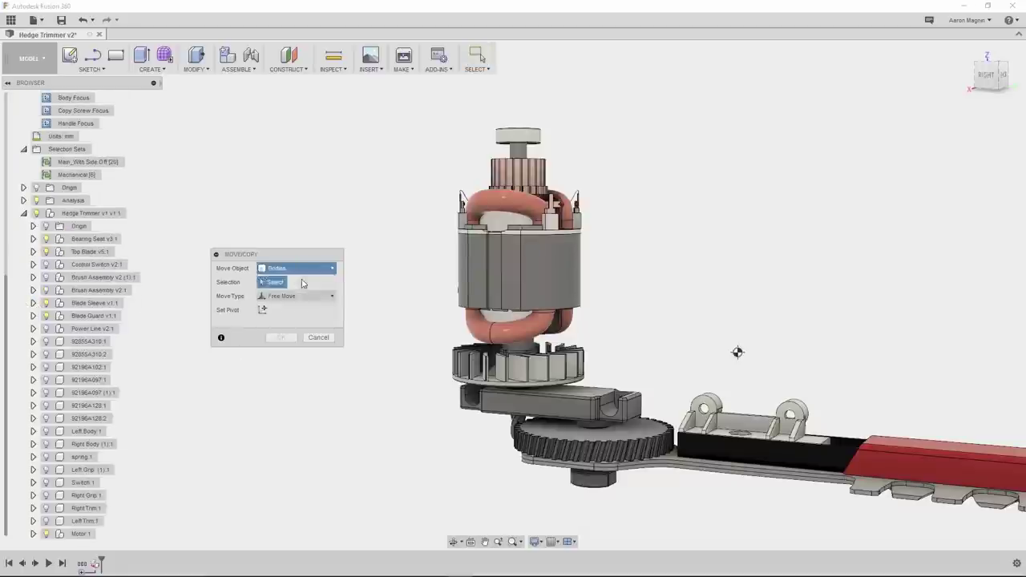
left_click(83, 534)
left_click(304, 297)
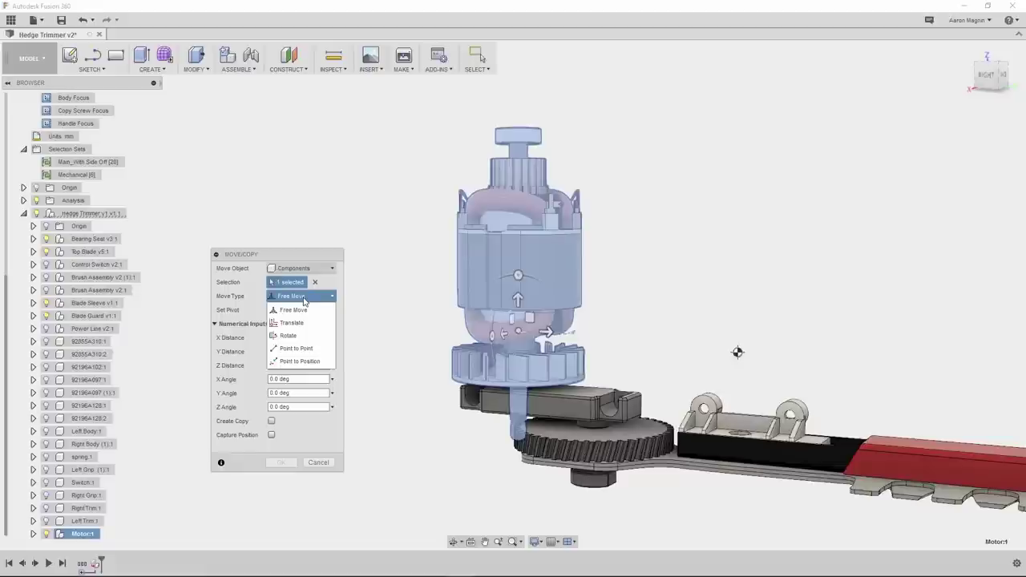
left_click(294, 323)
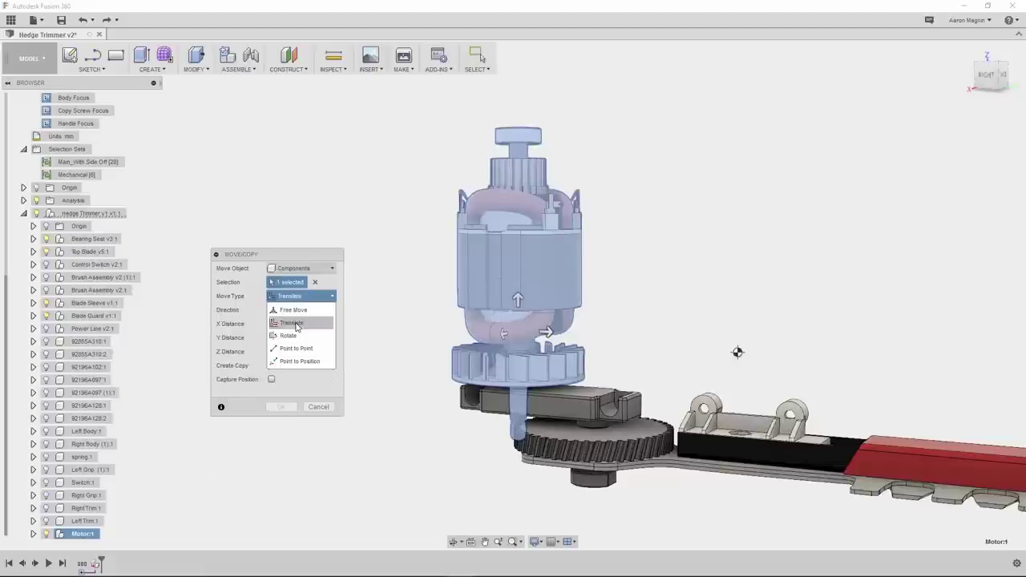
left_click(294, 323)
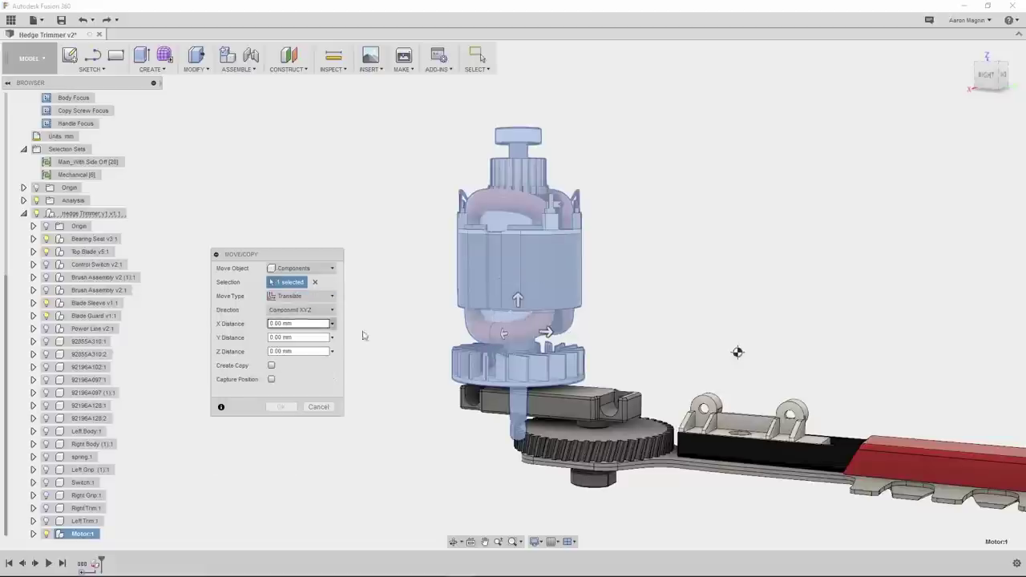
left_click_drag(544, 332, 423, 324)
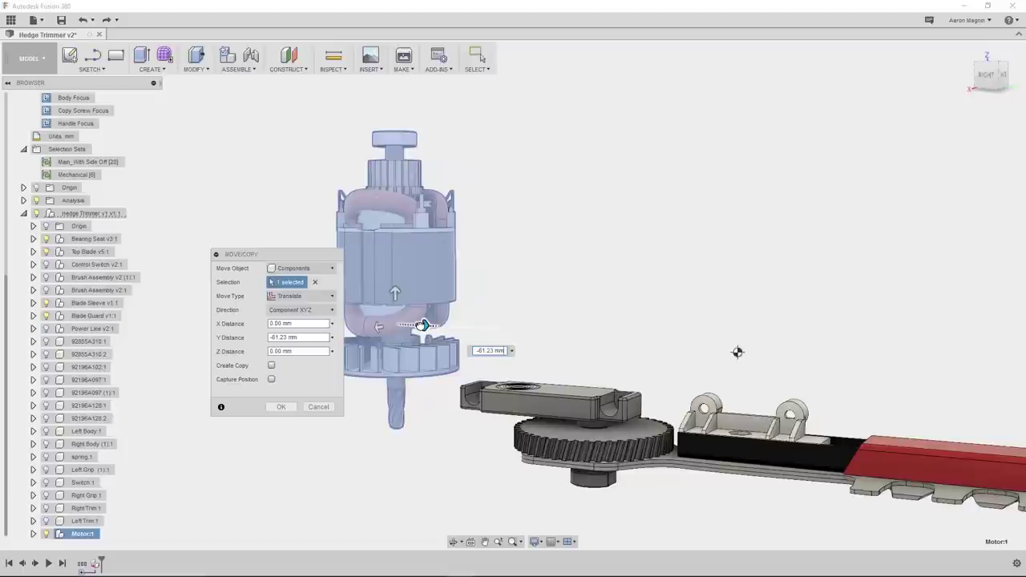
left_click(272, 380)
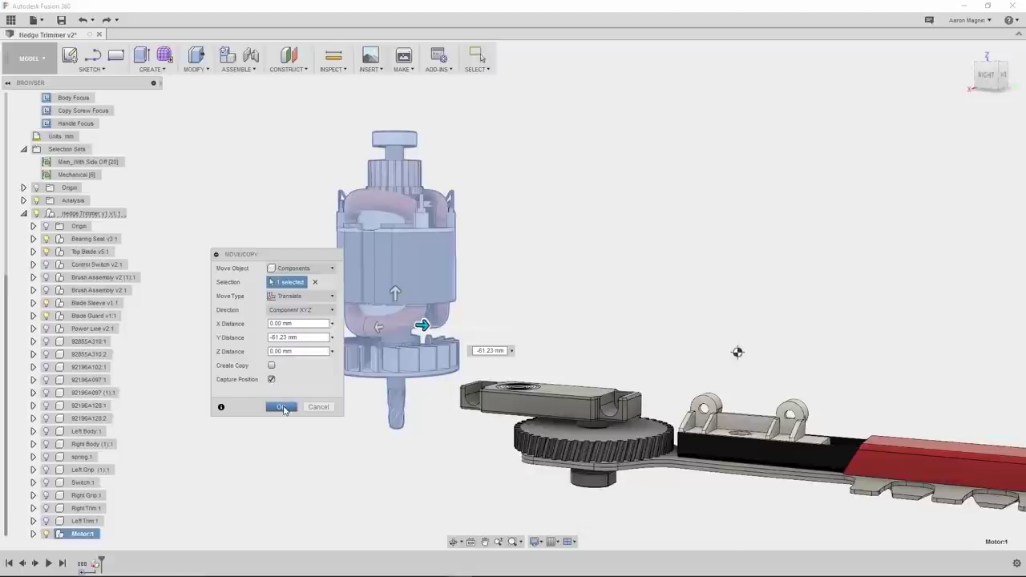
left_click(281, 407)
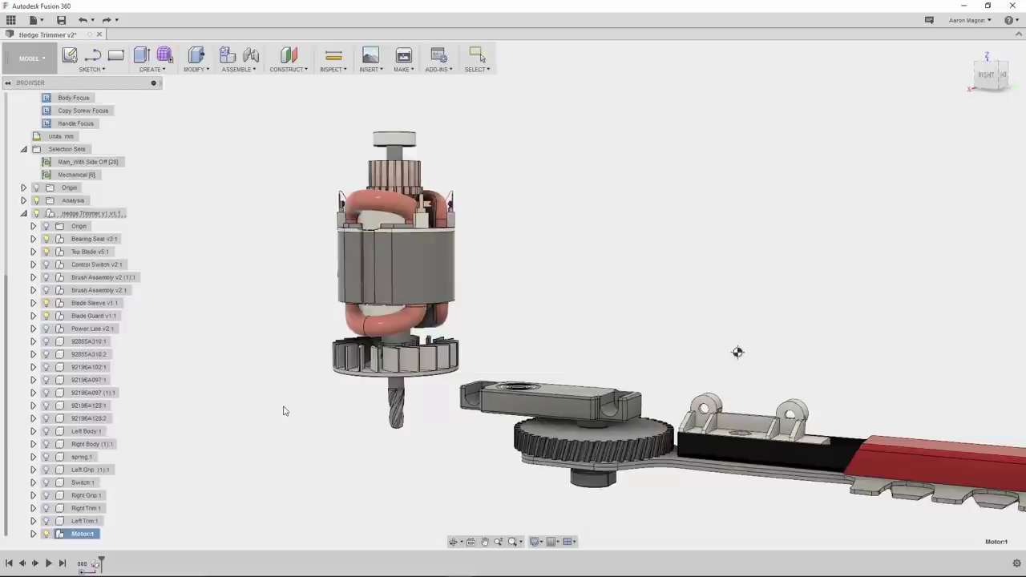
key("Escape")
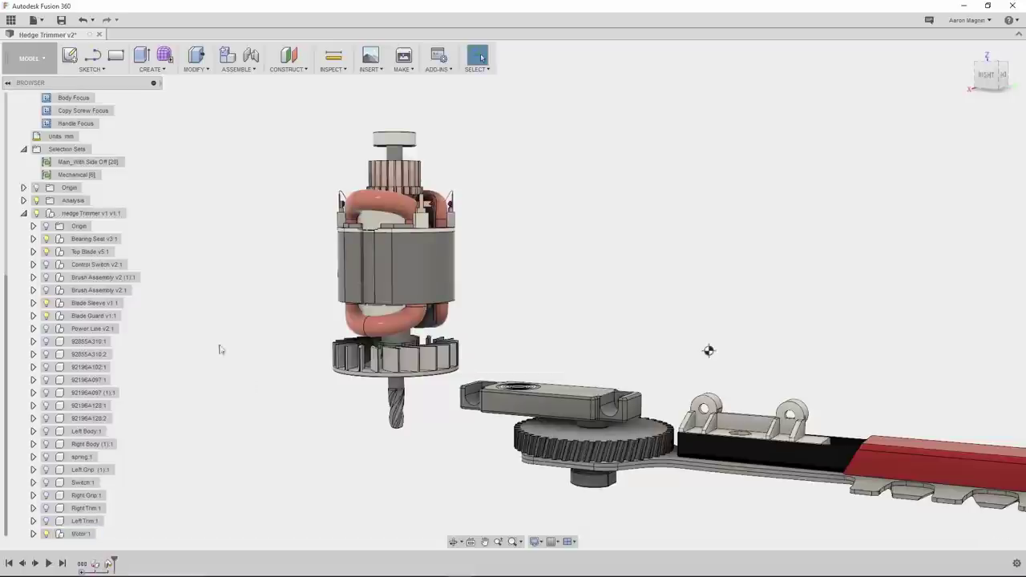
Step: Unisolate the Mechanical set and suppress the captured motor position in the timeline
left_click(106, 176)
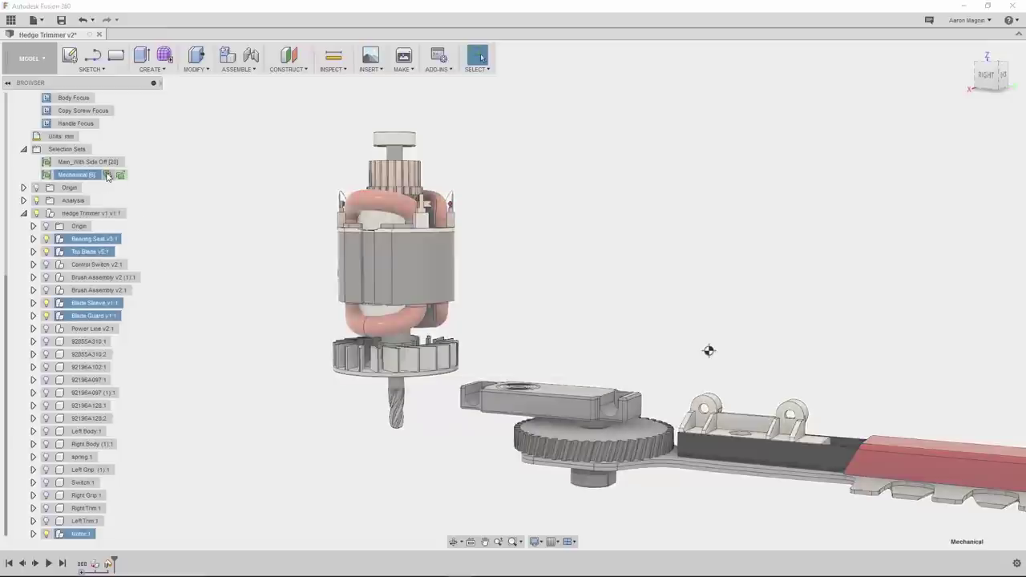
right_click(108, 177)
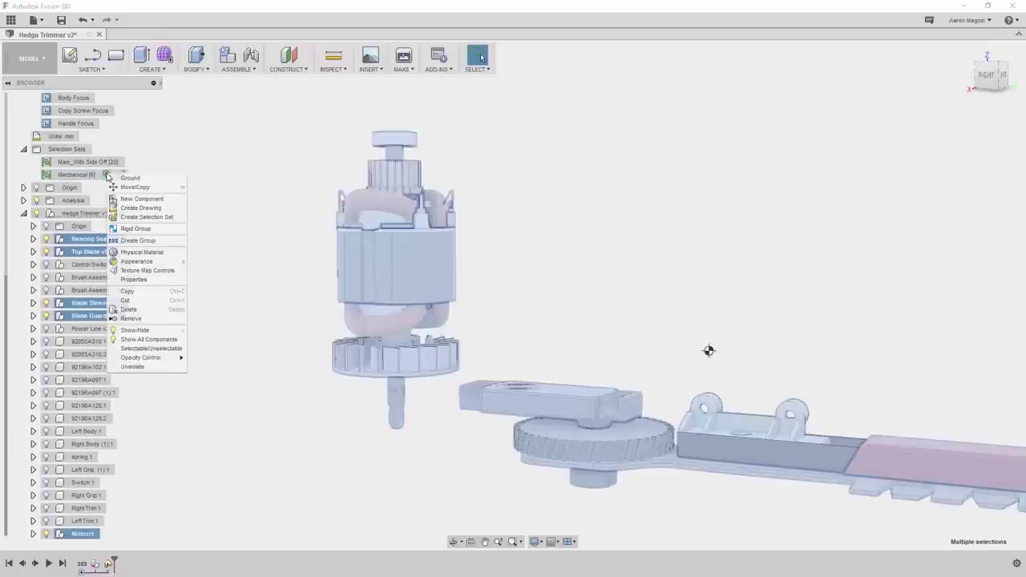
left_click(133, 366)
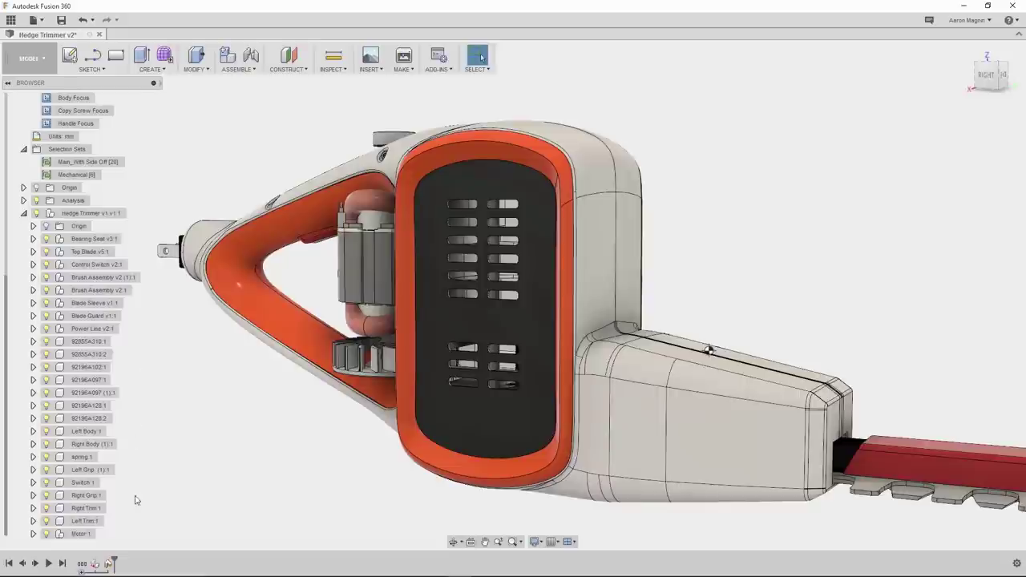
left_click(109, 564)
right_click(110, 566)
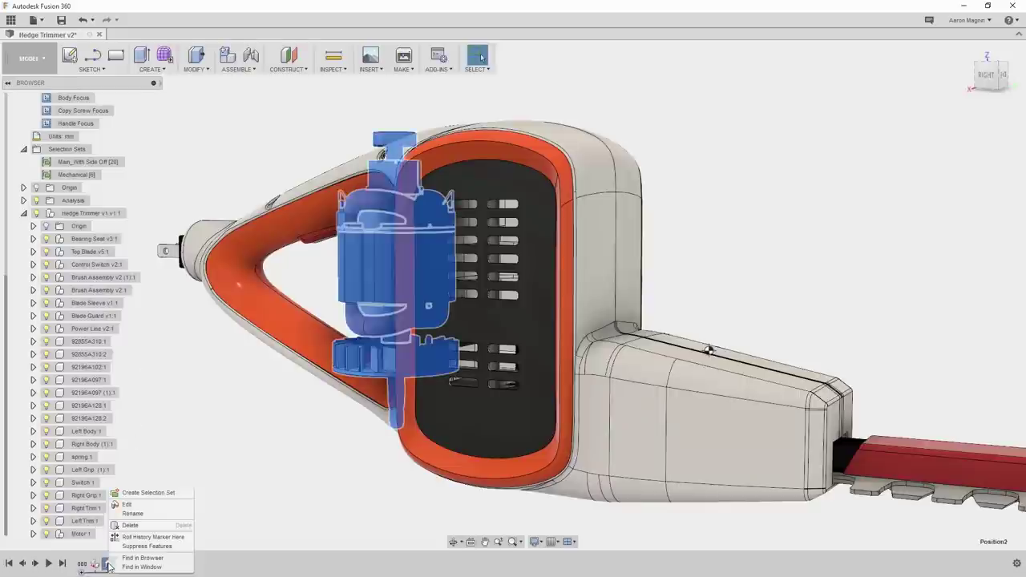
left_click(129, 546)
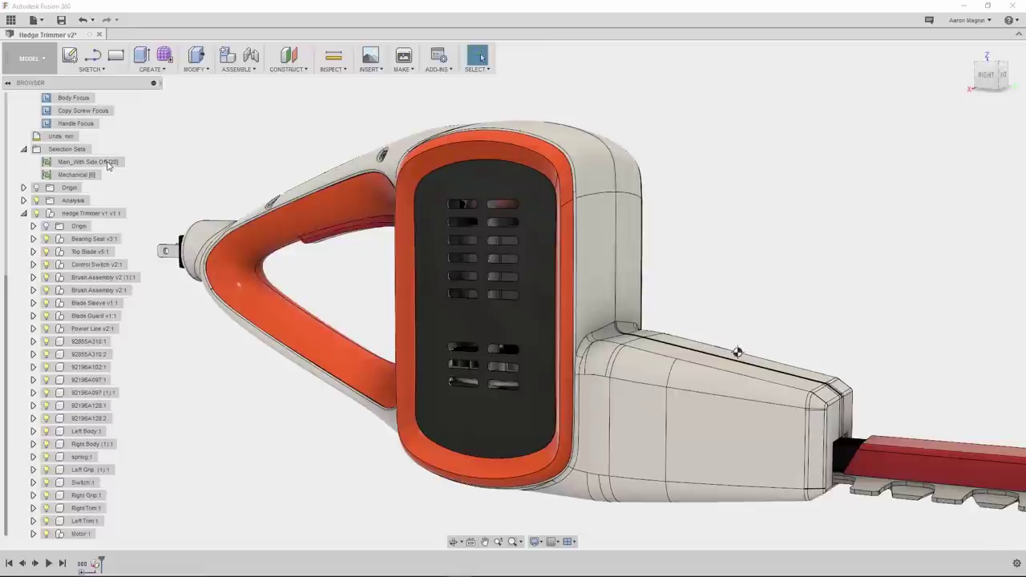
Step: Isolate the Main_With Side Off selection set
left_click(135, 163)
right_click(136, 166)
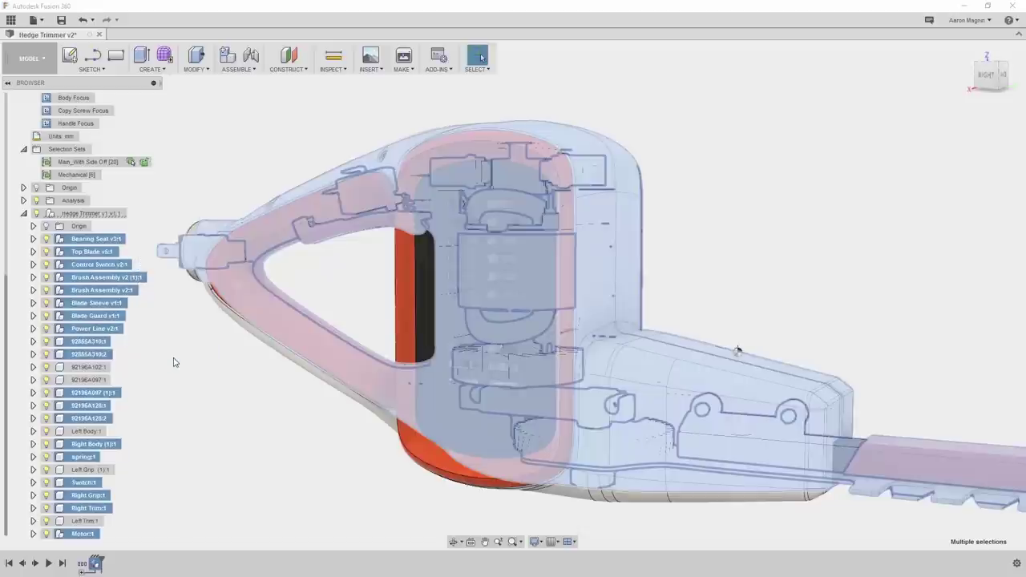
left_click(164, 356)
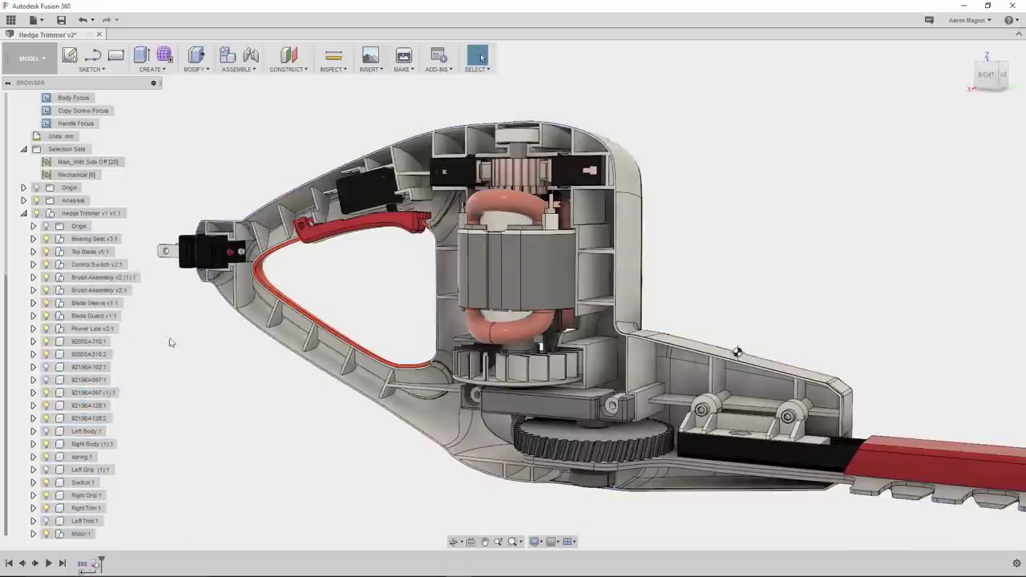
Step: In the Handle Focus view, rotate one handle rib's faces by -15 degrees
double_click(77, 123)
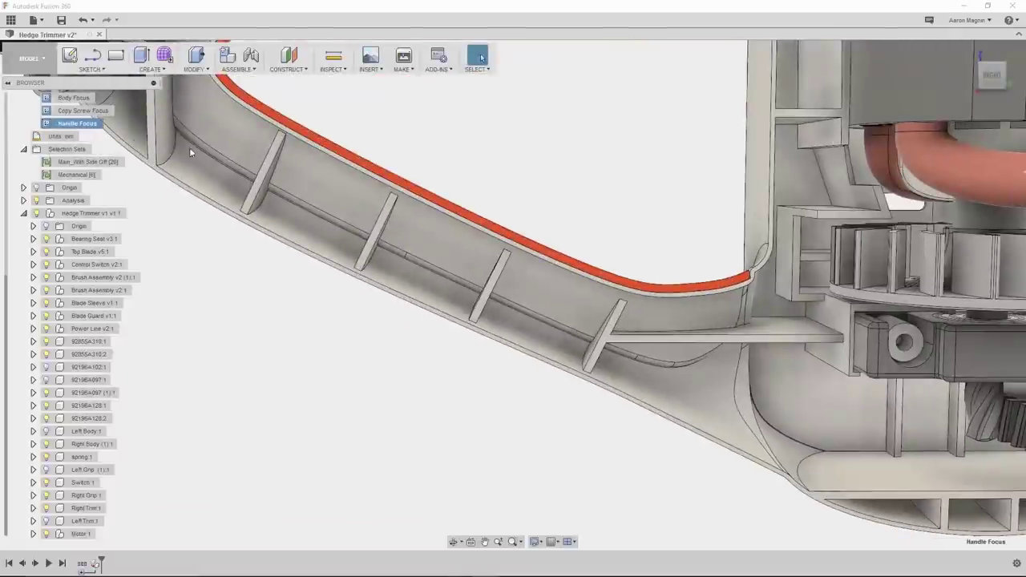
left_click_drag(539, 210, 629, 433)
key("m")
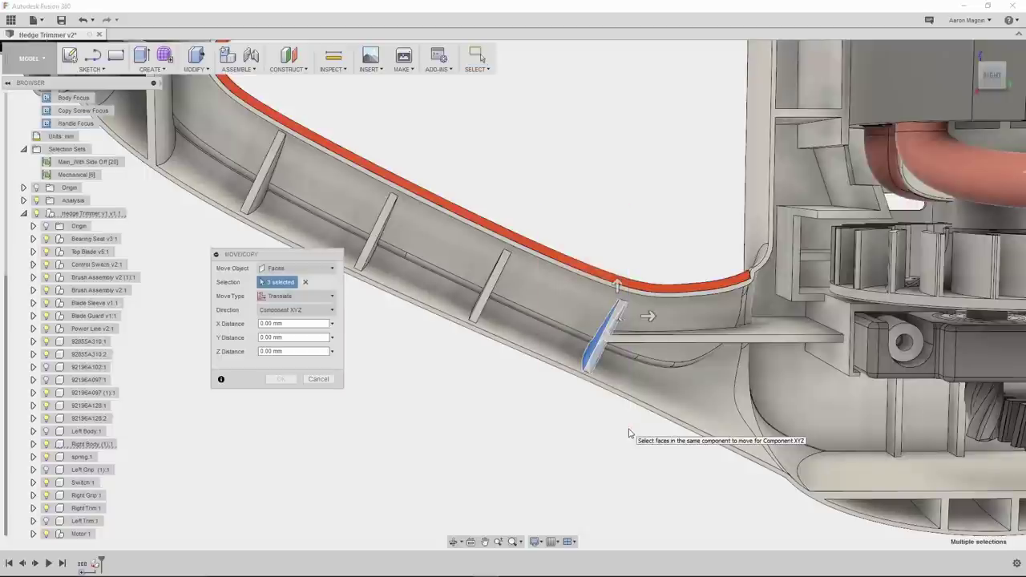
left_click(319, 296)
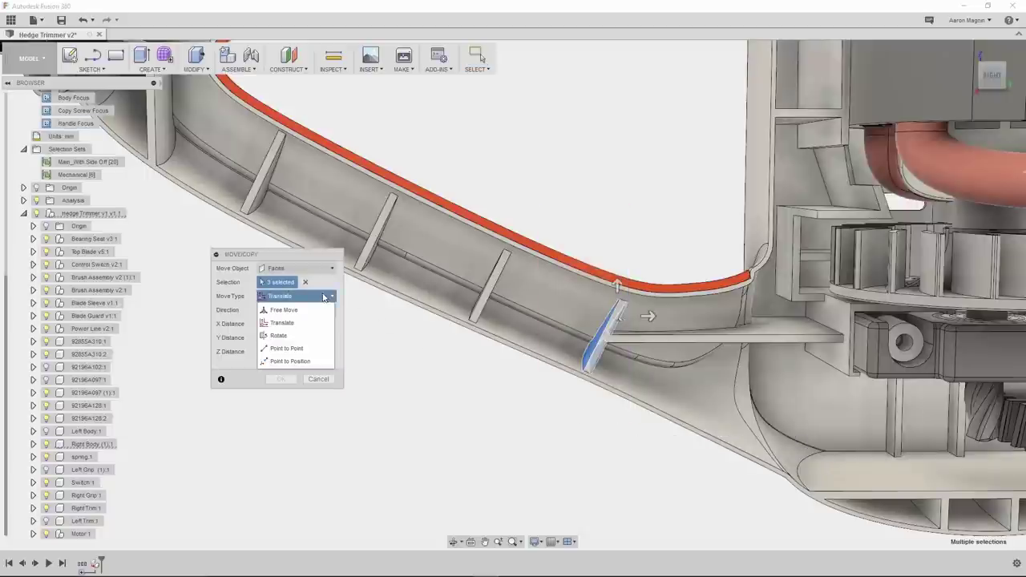
left_click(305, 311)
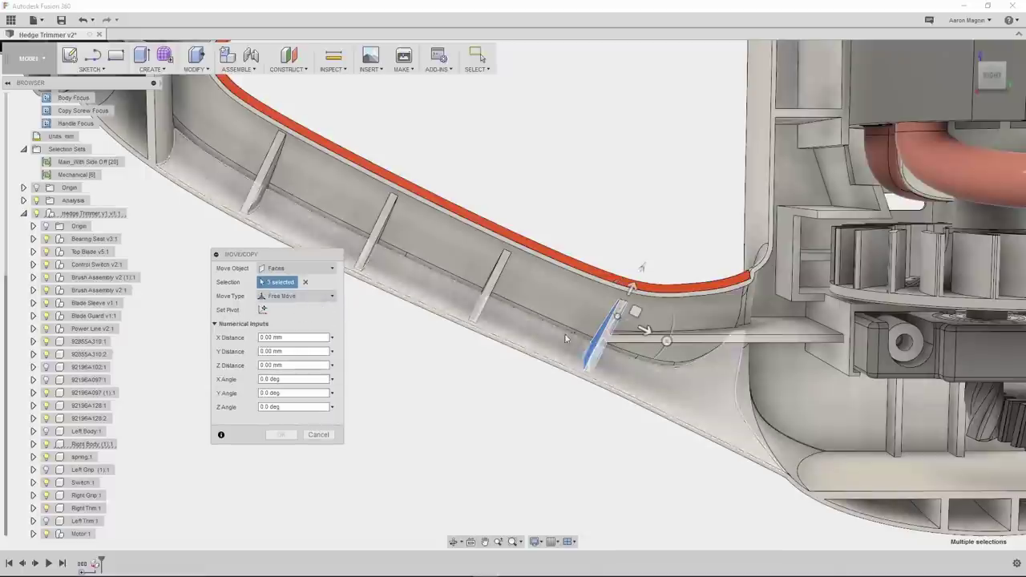
left_click_drag(644, 329, 680, 332)
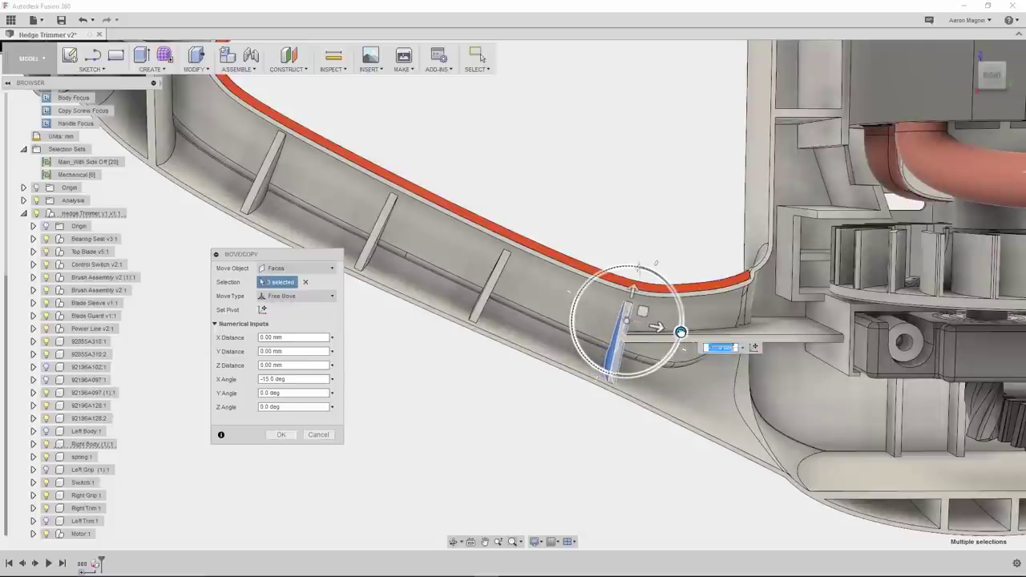
left_click(281, 435)
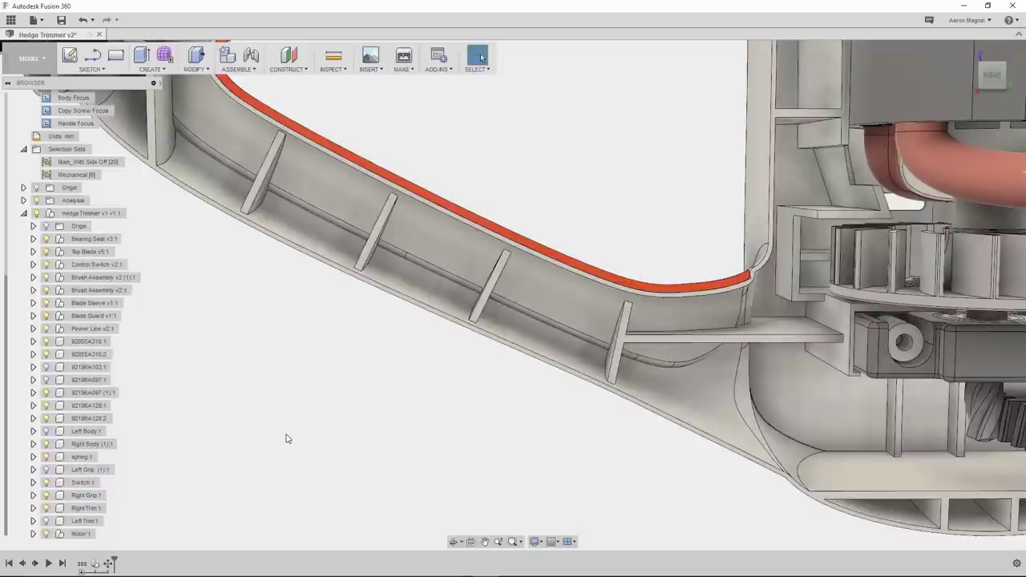
Step: Move the next rib's three faces 11.782 mm along Z
left_click_drag(443, 171, 516, 390)
key("m")
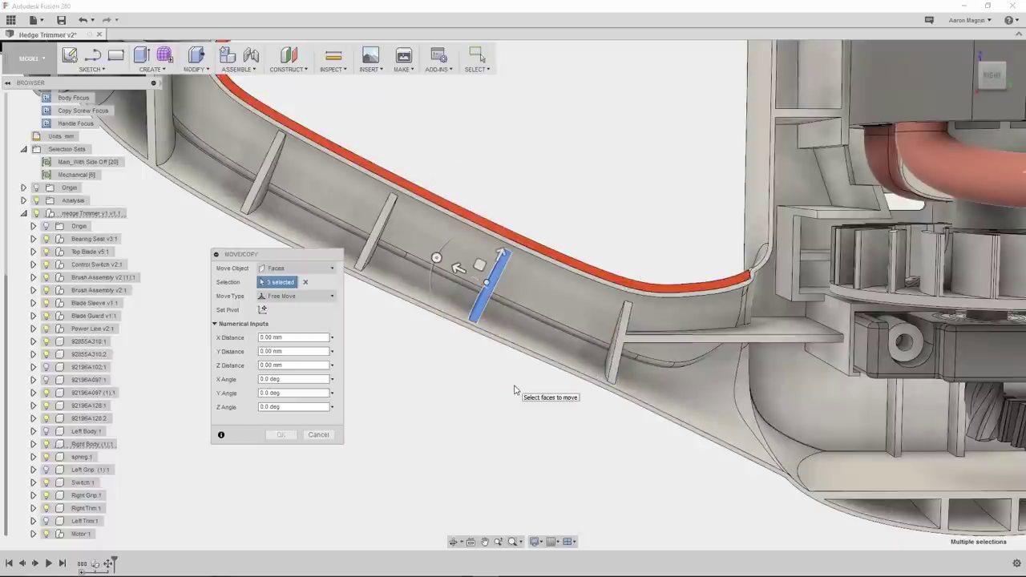
left_click(453, 266)
left_click_drag(453, 266, 401, 240)
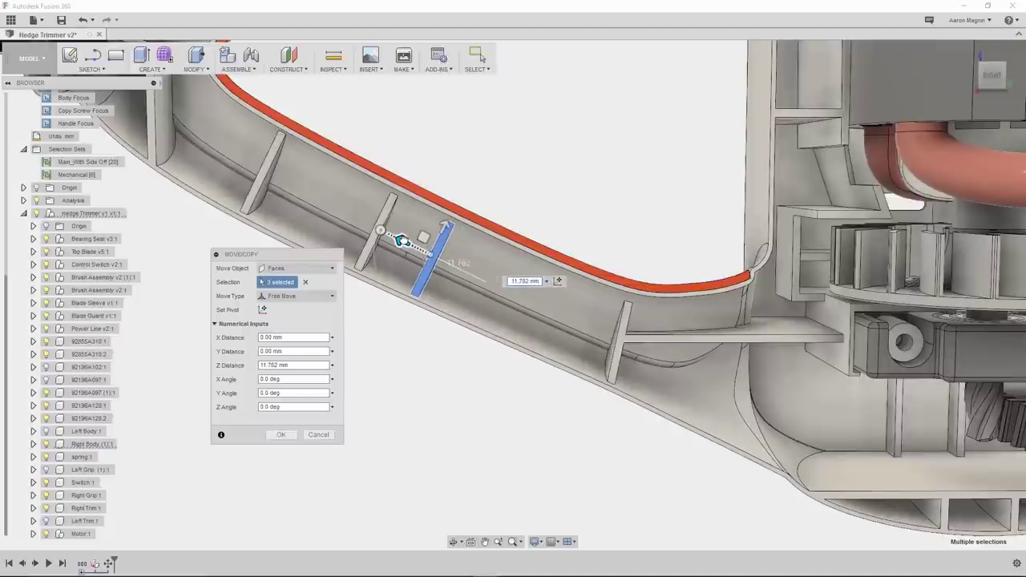
left_click(287, 435)
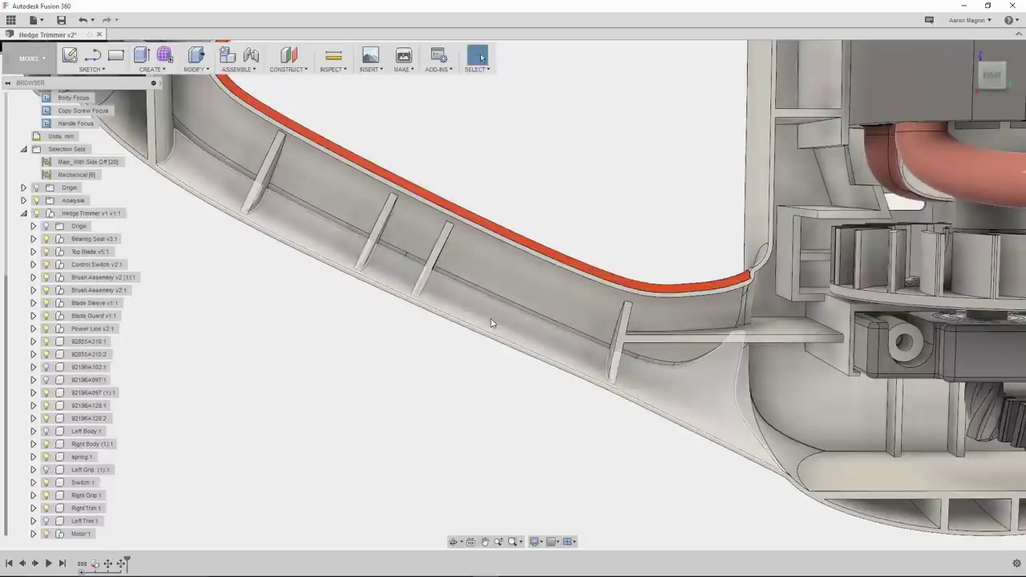
Step: Convert the handle face between the ribs from BRep to T-Splines and reshape it
left_click(165, 56)
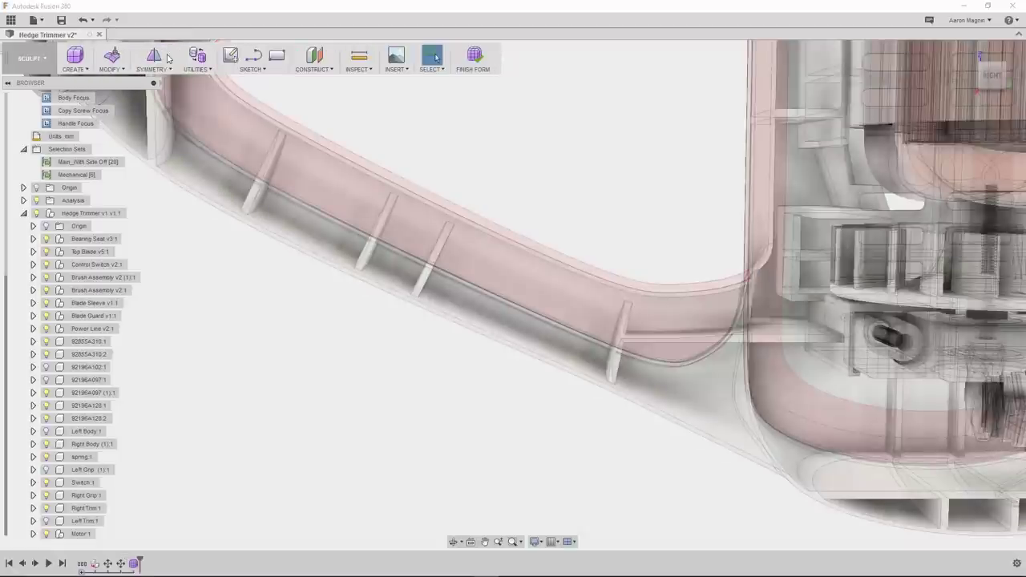
left_click(192, 70)
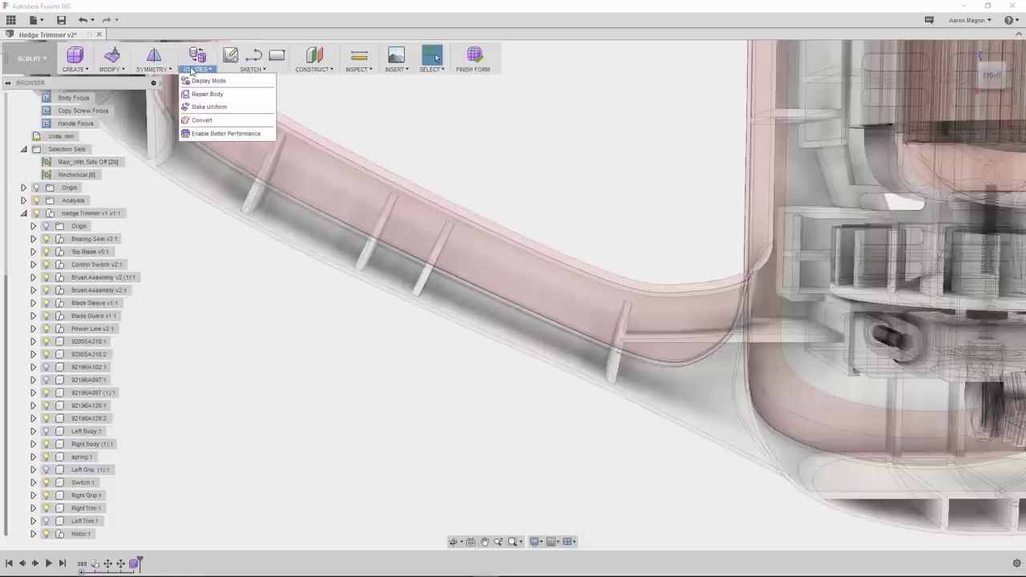
left_click(210, 121)
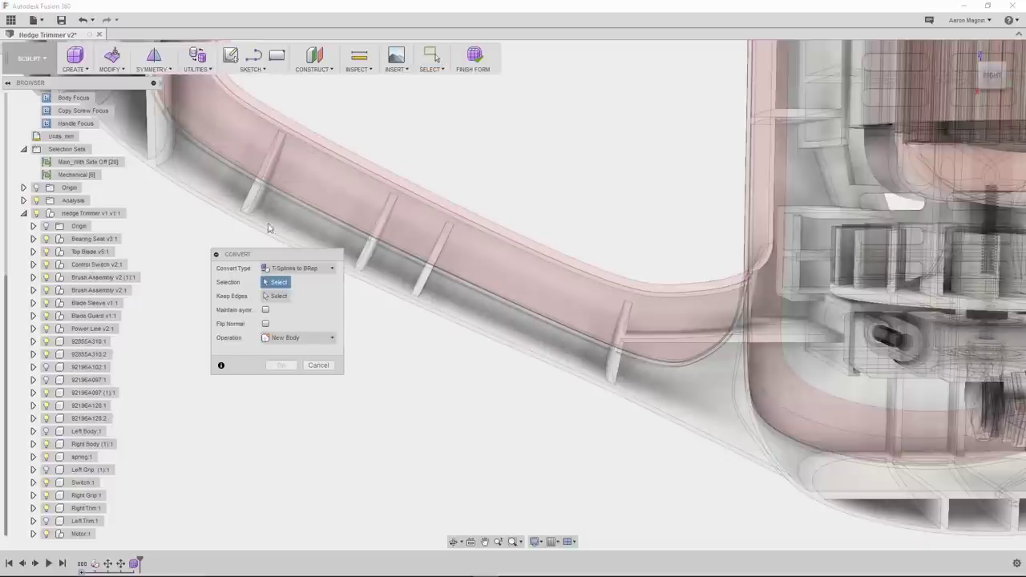
left_click(298, 269)
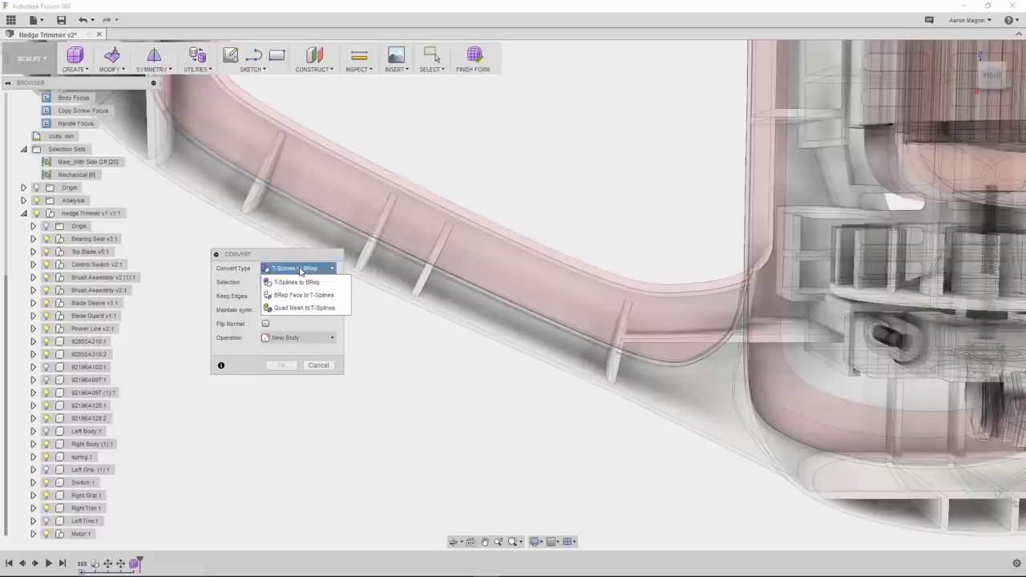
left_click(316, 295)
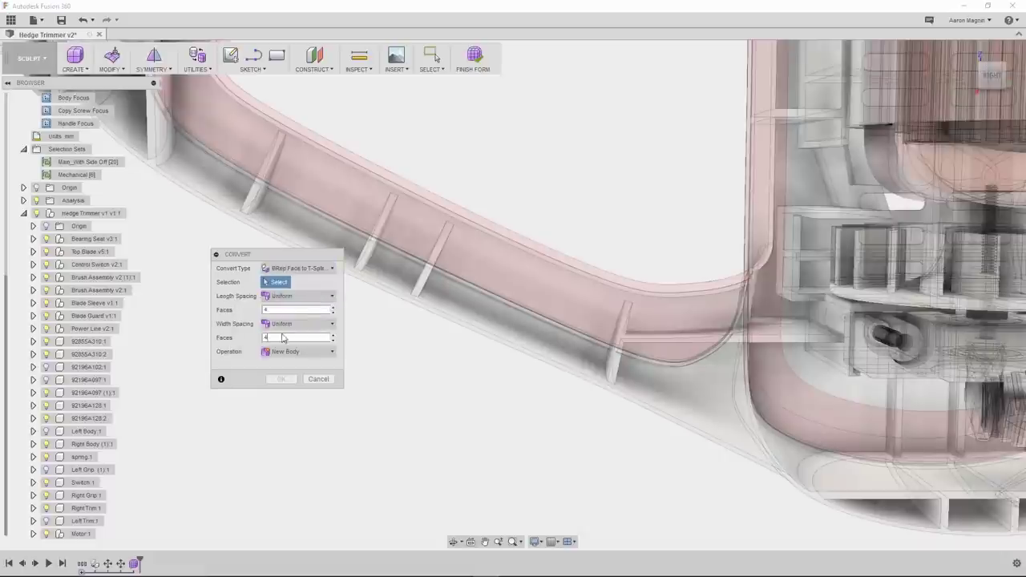
left_click(487, 271)
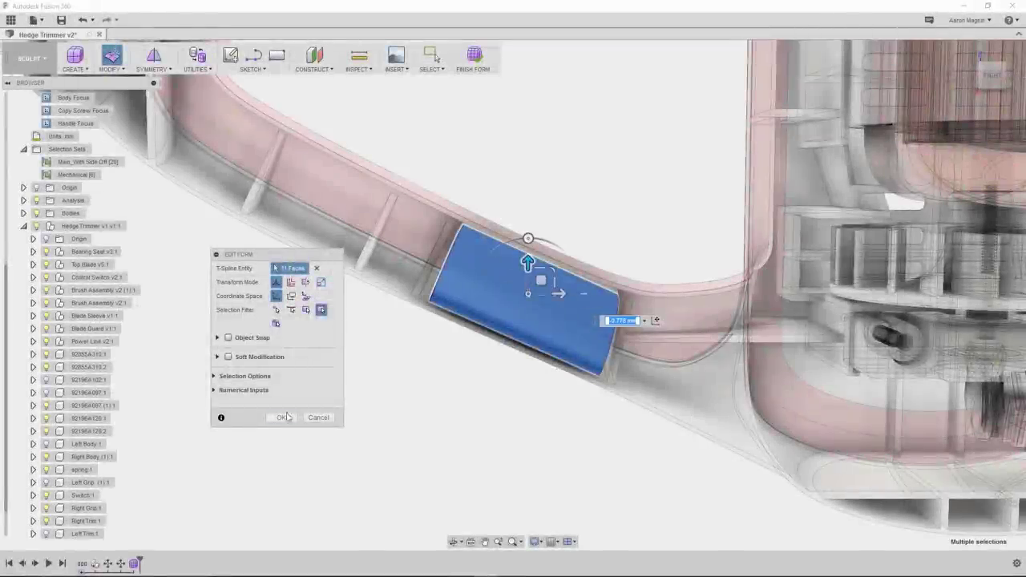
left_click(284, 418)
Step: Finish the form and cap both open ends of the pad with patches
left_click(477, 55)
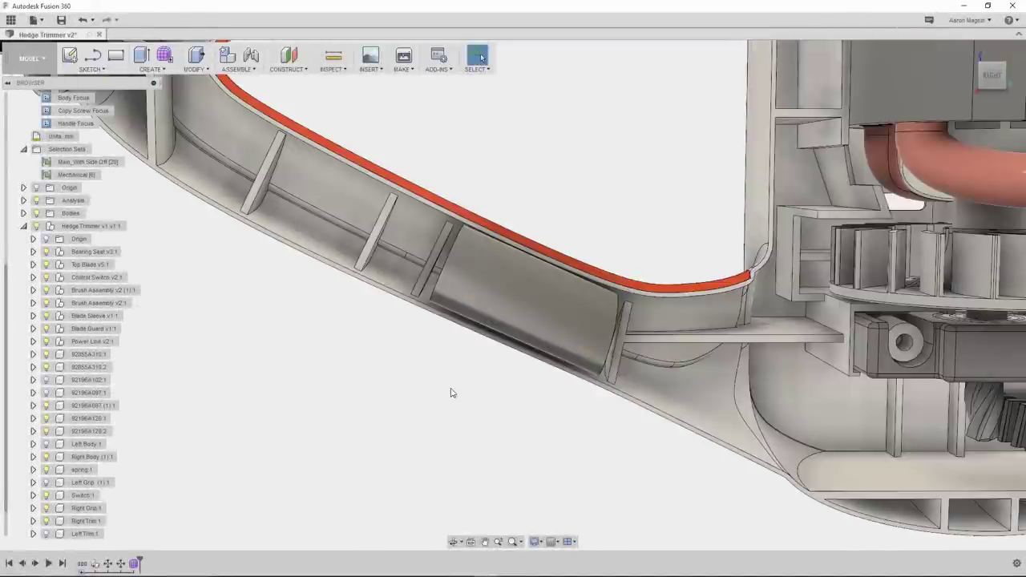
middle_click_drag(475, 376, 499, 380, "shift")
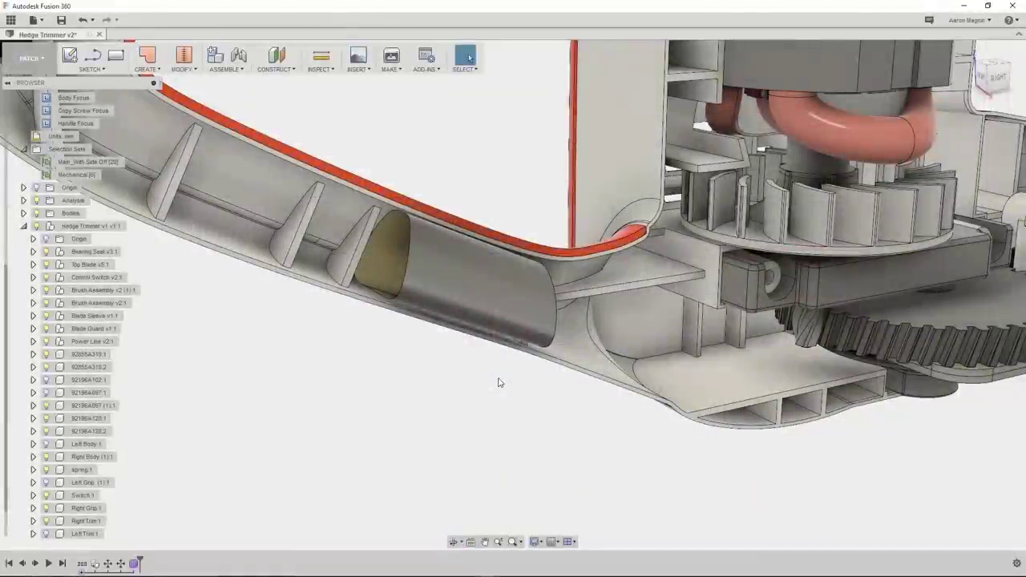
left_click(146, 58)
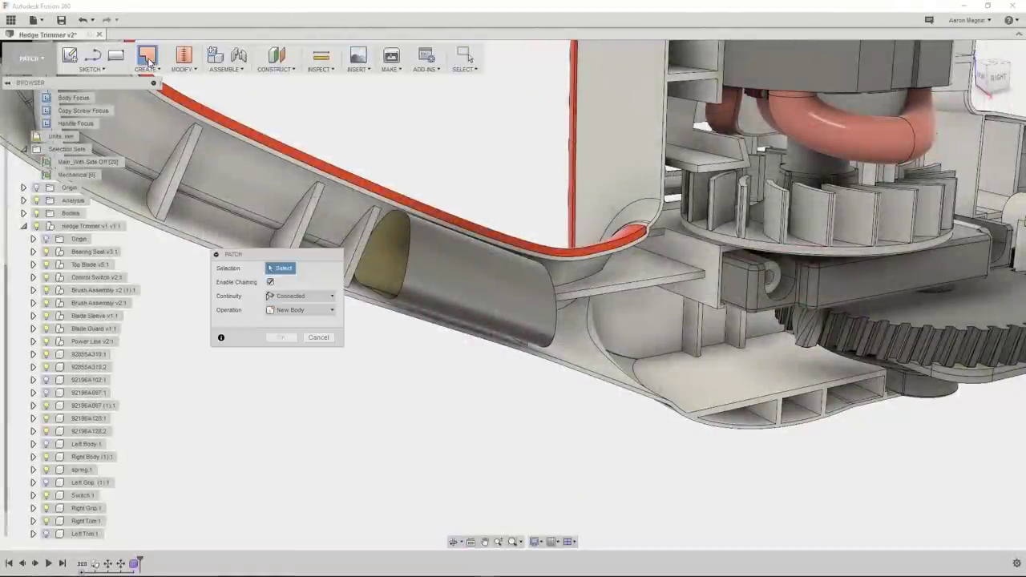
left_click(378, 240)
left_click(287, 337)
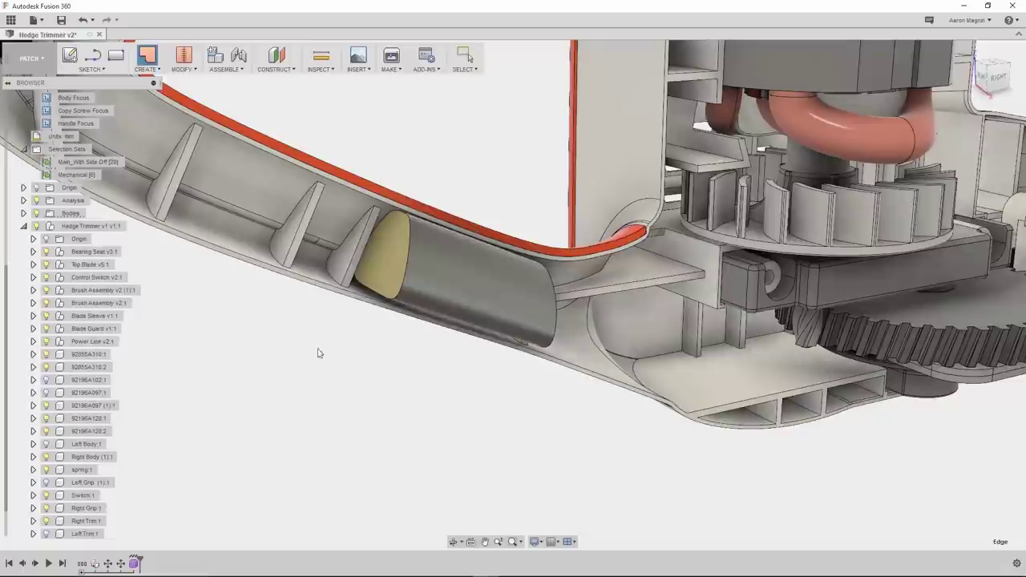
right_click(419, 389)
left_click(419, 369)
left_click(555, 321)
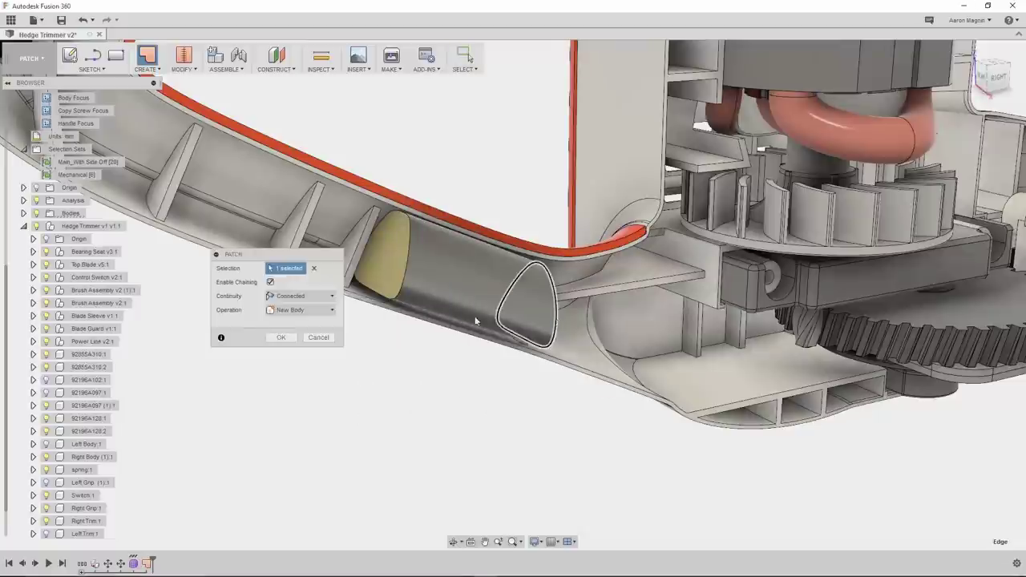
left_click(280, 338)
Step: Stitch the tube and both end caps into one closed body
left_click(185, 72)
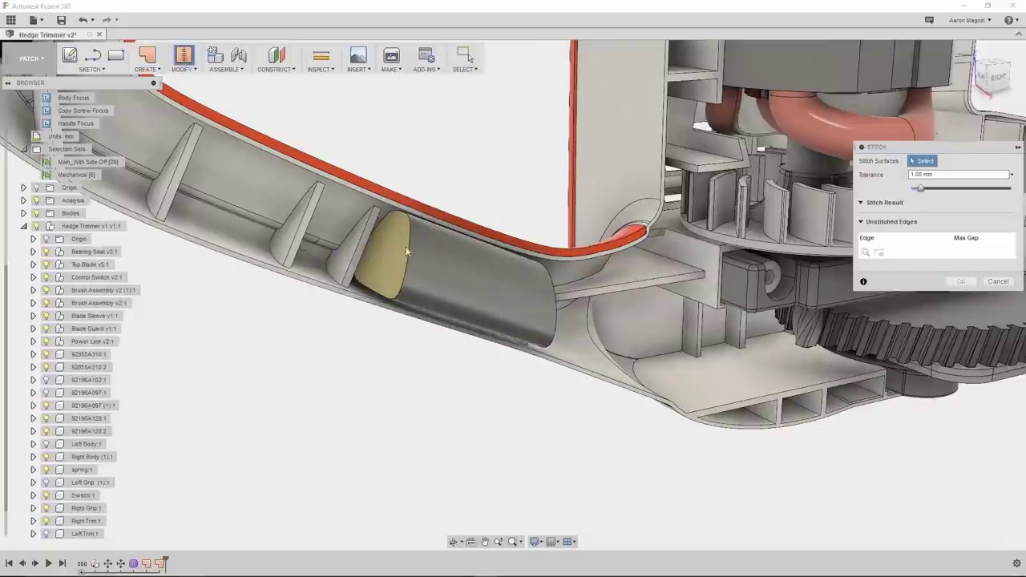
left_click(407, 271)
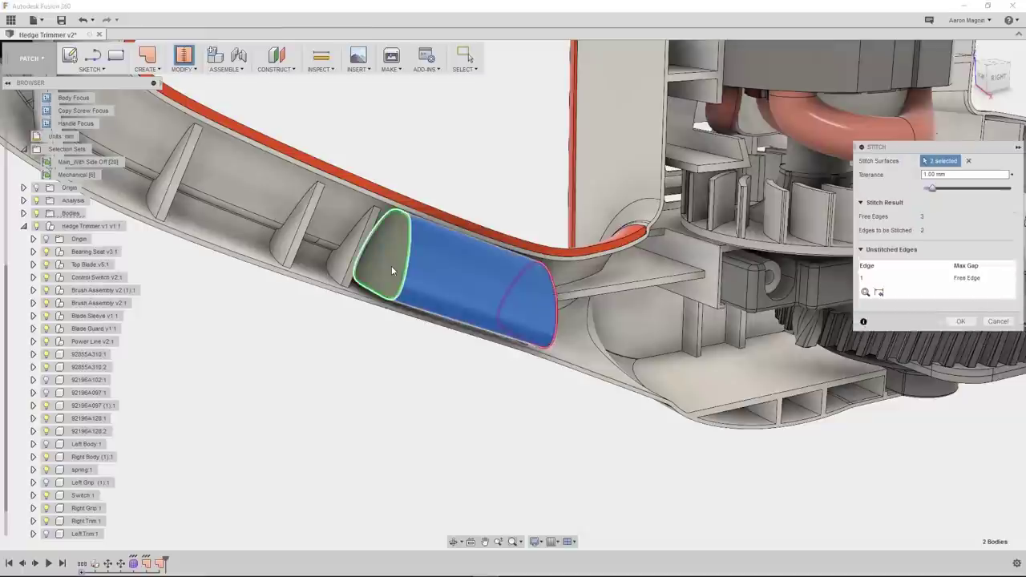
left_click(525, 325)
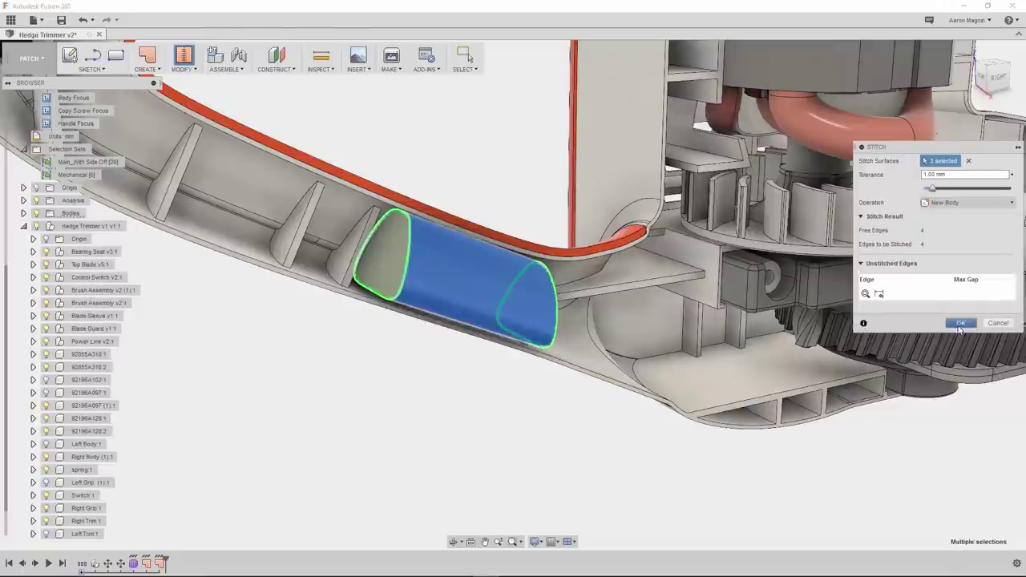
left_click(960, 324)
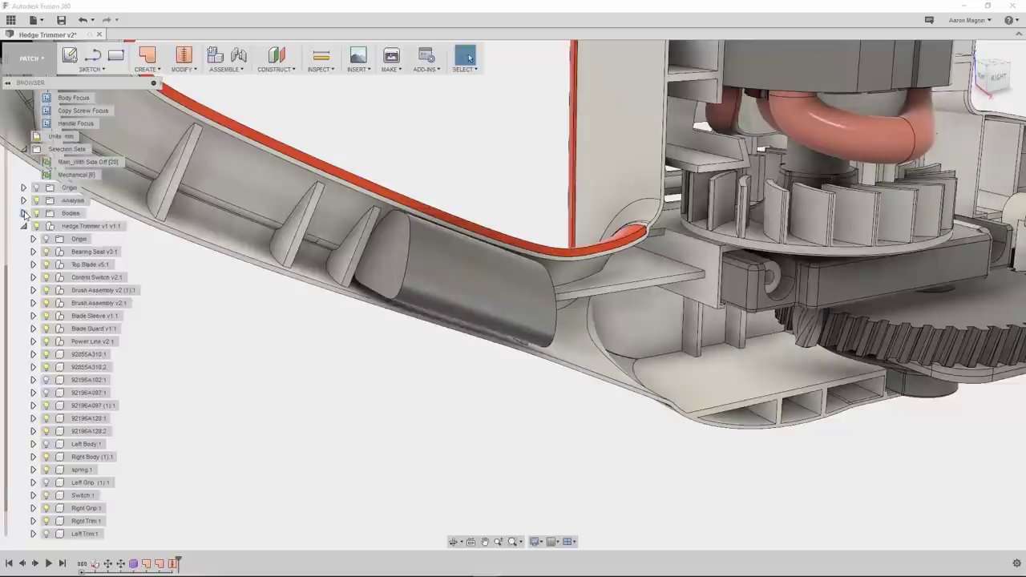
Step: Cut Body6 and paste it in the Body Focus view as new component Component130:1
left_click(80, 226)
right_click(81, 226)
key("Escape")
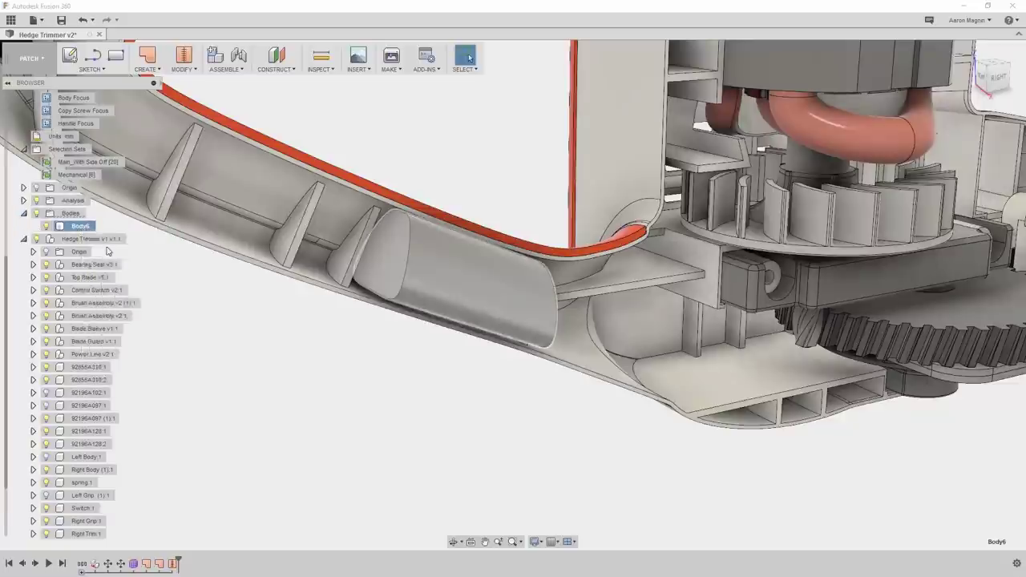
key("Delete")
double_click(73, 98)
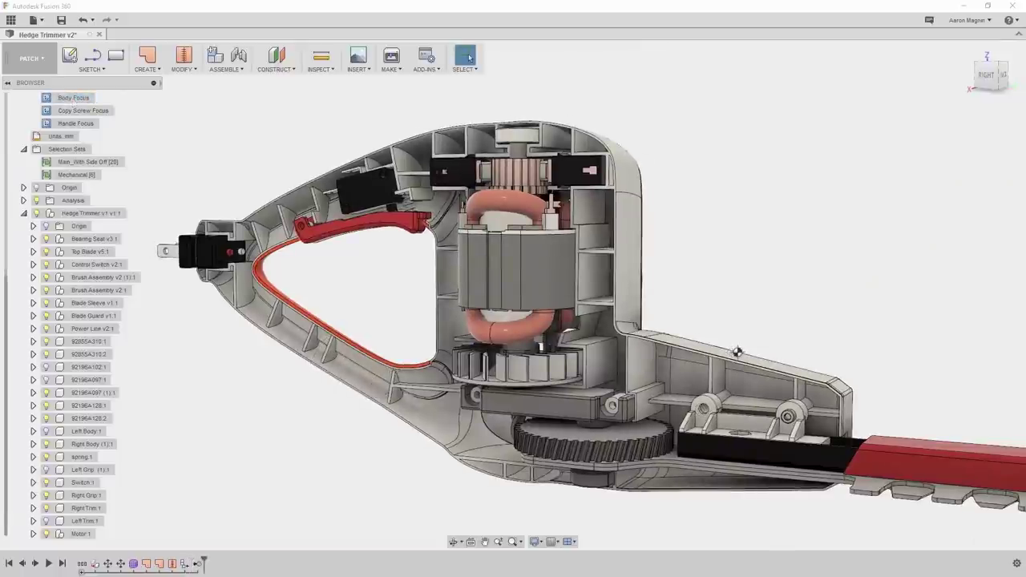
key("ctrl+z")
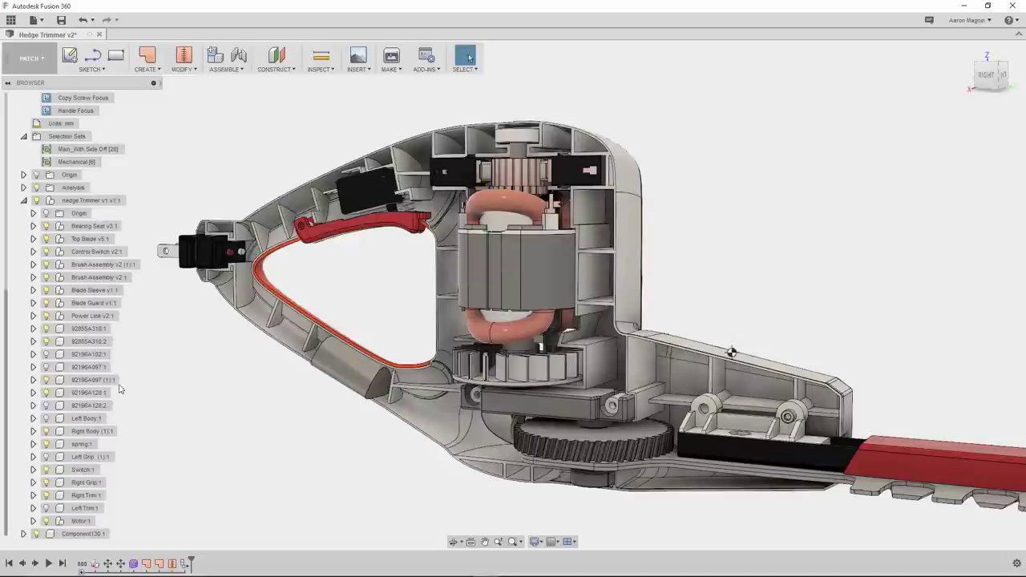
scroll(118, 389, "up", 3)
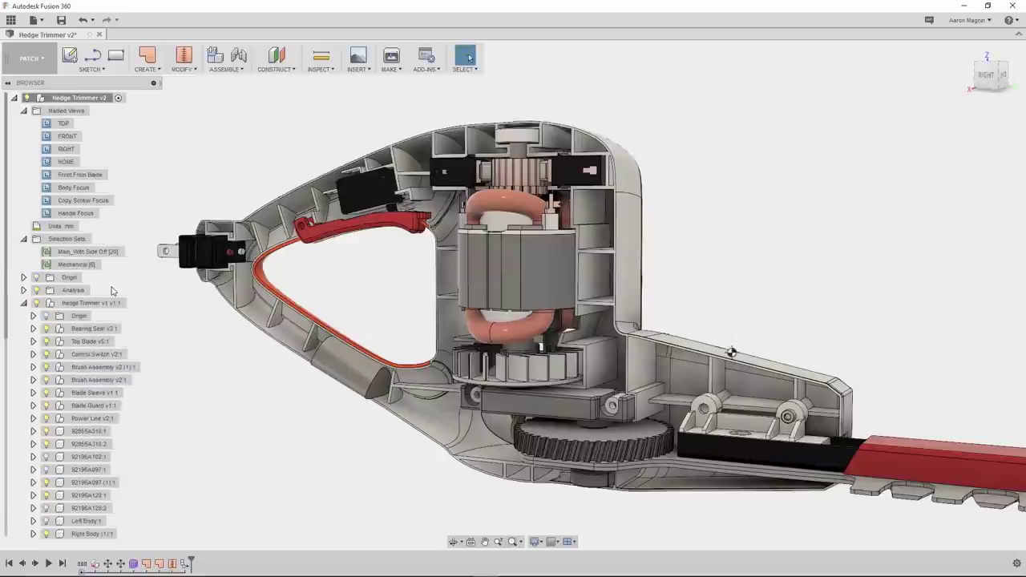
Step: In the Copy Screw Focus view, measure 24.00 mm between the two screw-boss edges
double_click(88, 201)
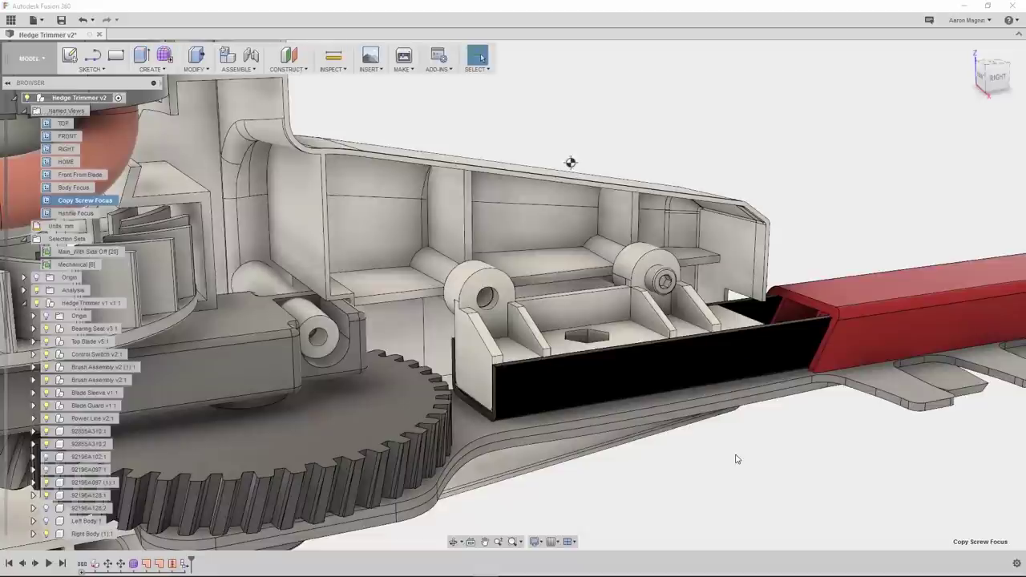
key("i")
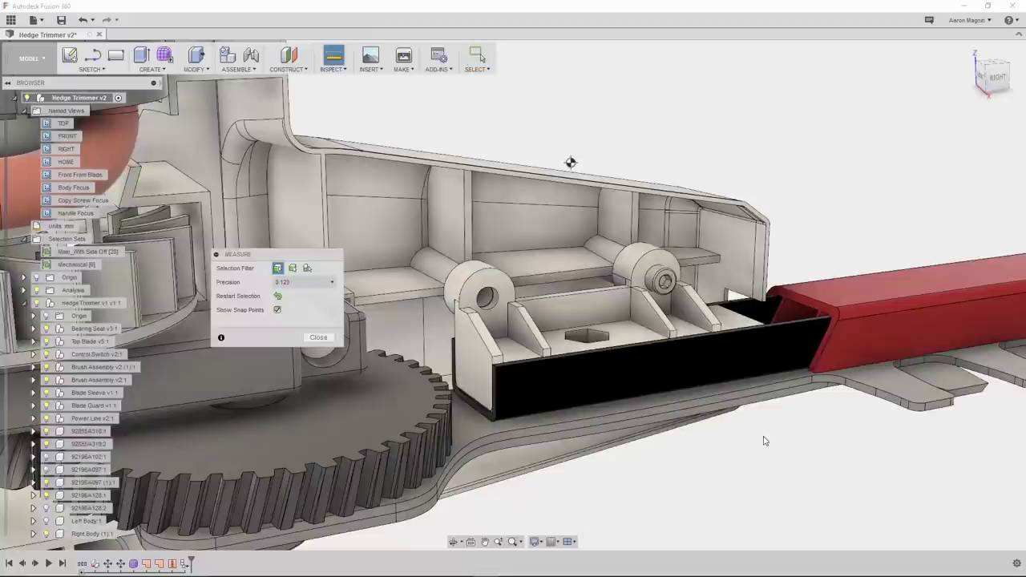
left_click(277, 310)
left_click(651, 255)
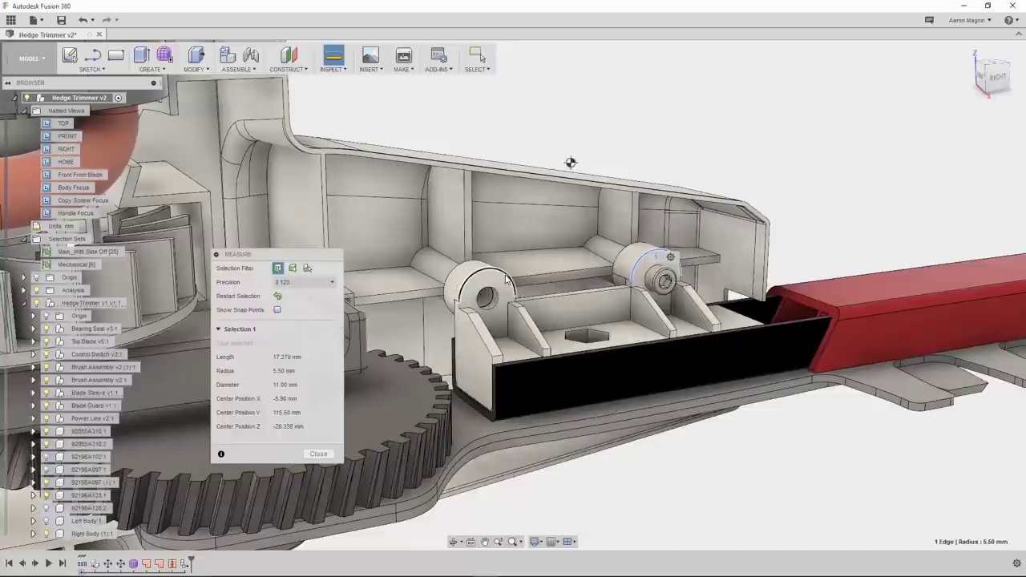
left_click(507, 279)
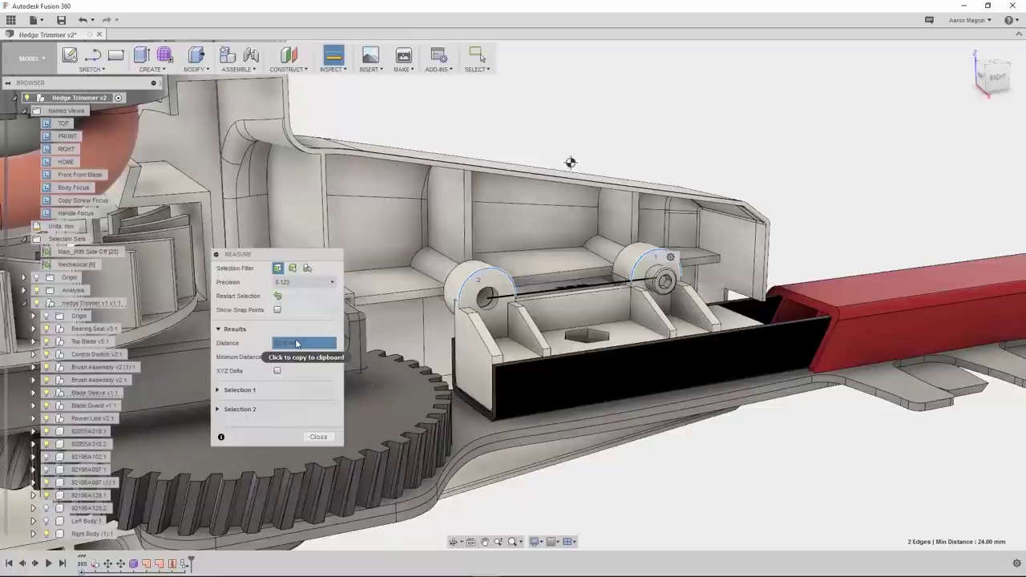
left_click(318, 437)
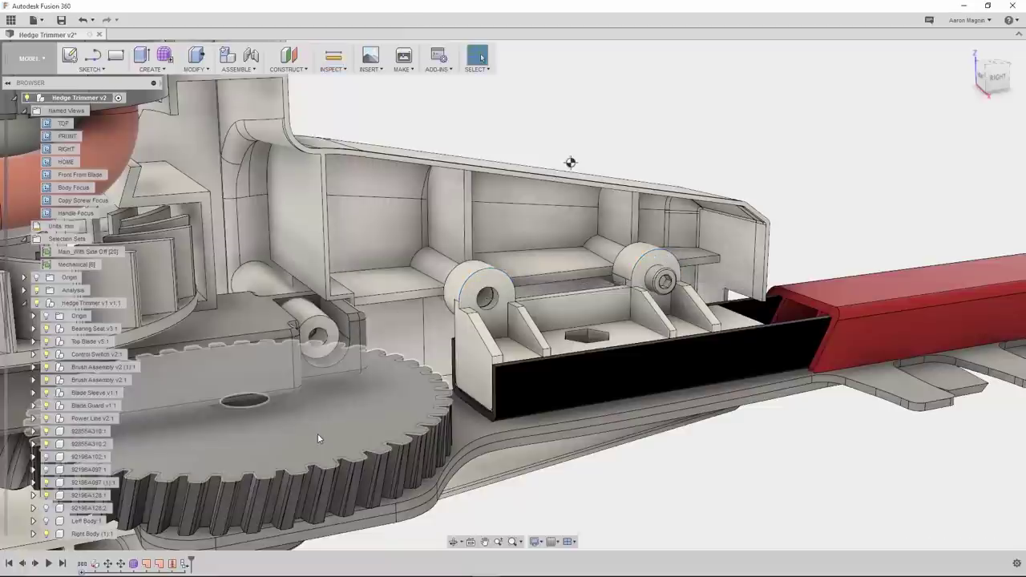
Step: Copy screw 92196A128 into the left boss with a -35 mm Y translation
key("m")
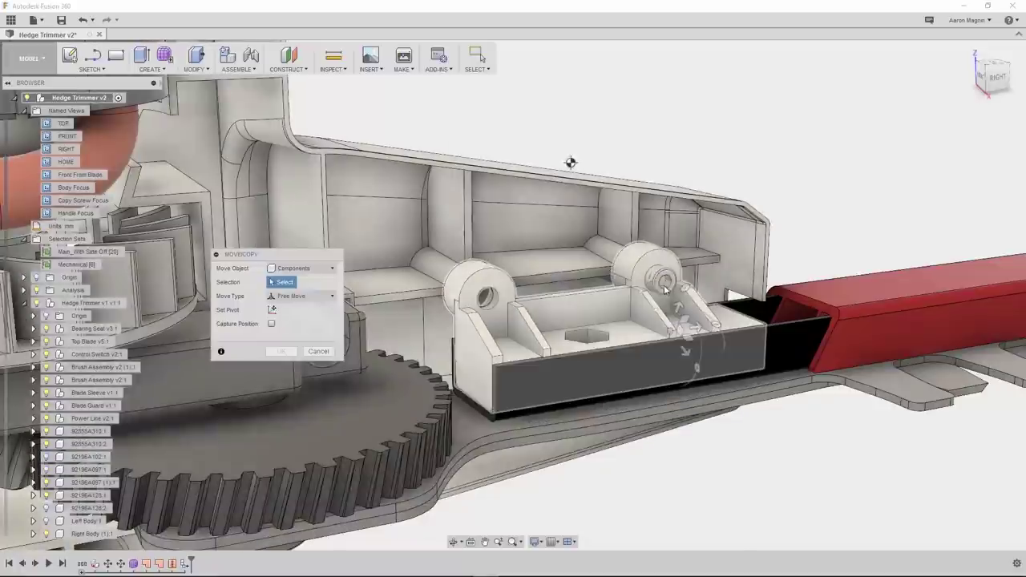
left_click(666, 285)
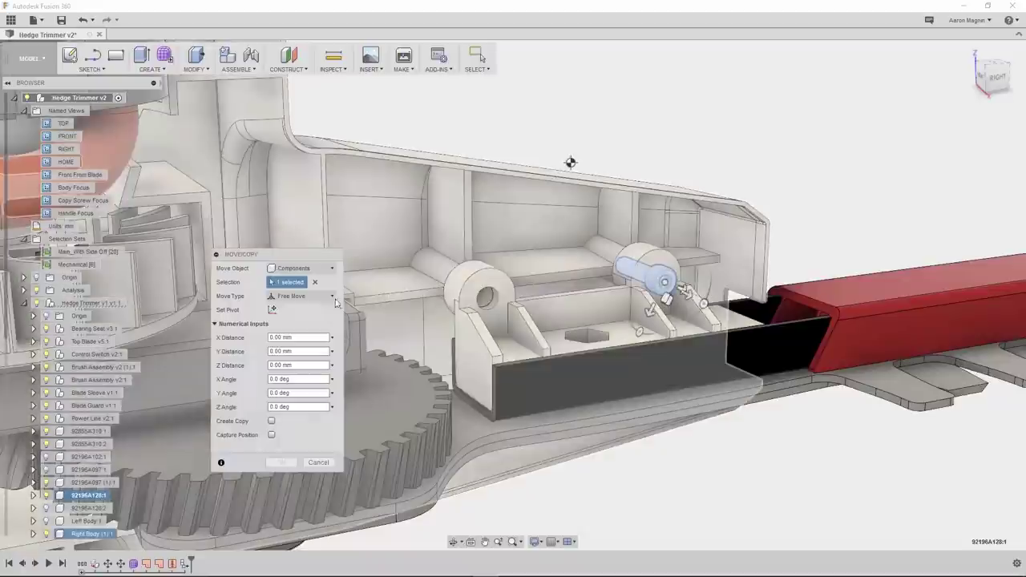
left_click(329, 296)
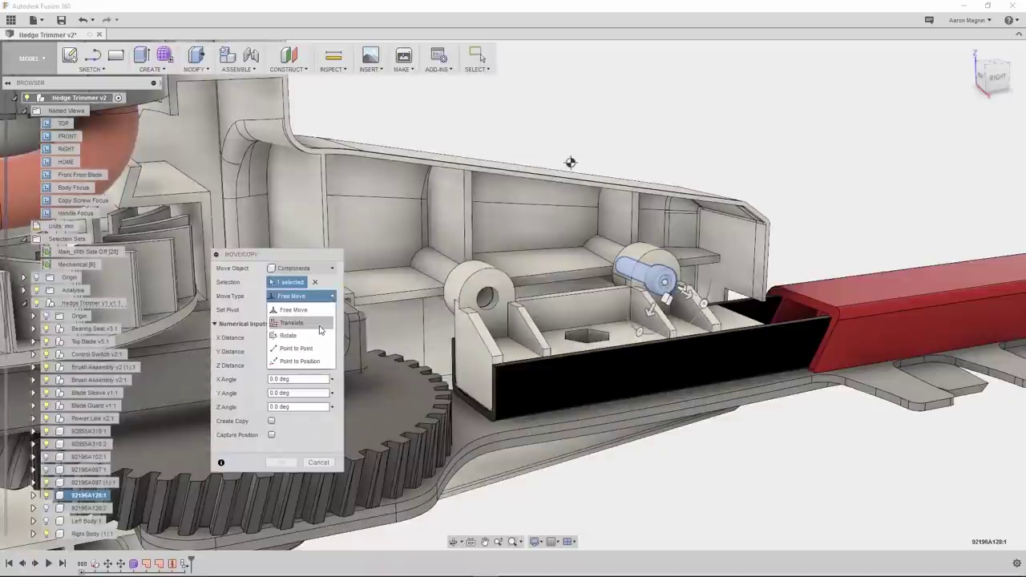
left_click(287, 323)
left_click(262, 366)
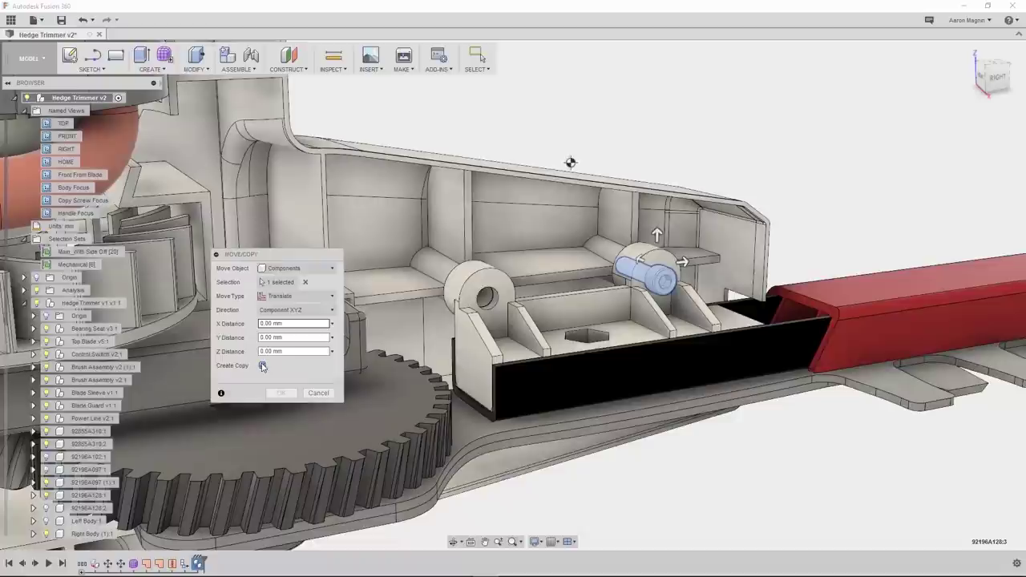
left_click(262, 366)
double_click(269, 338)
type("-35")
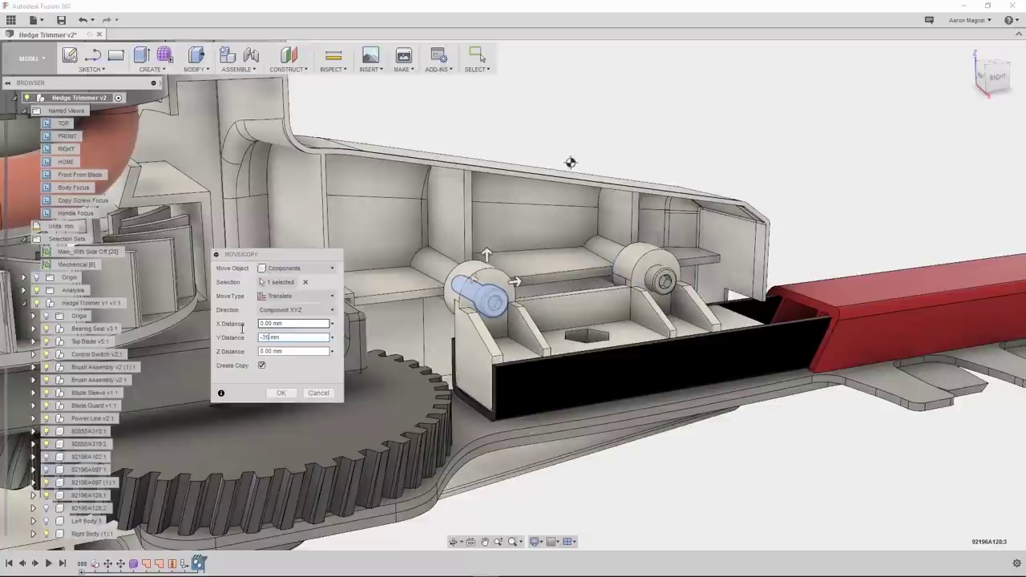
key("Return")
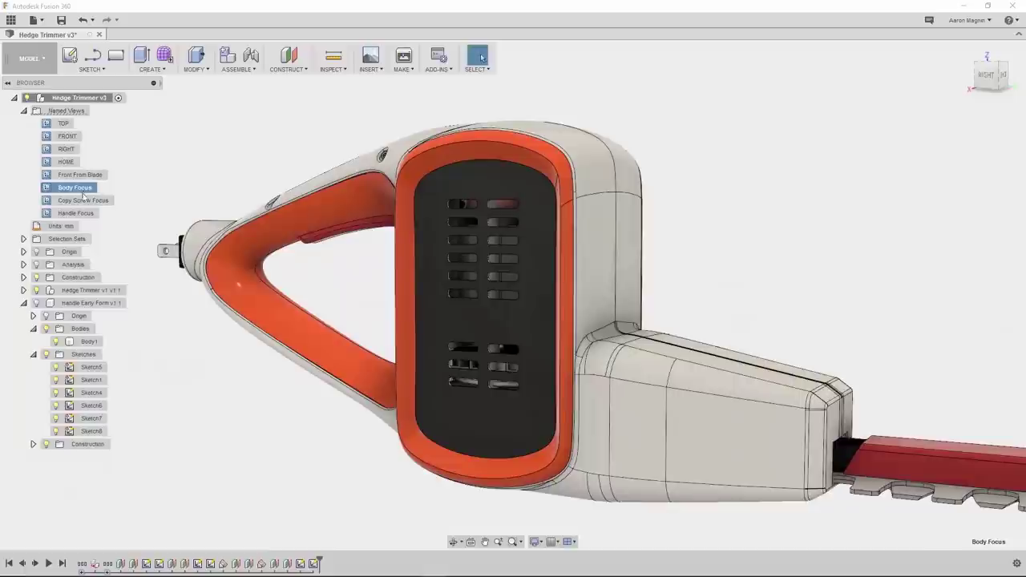
Step: Show and activate Handle Early Form, then hide Hedge Trimmer v1 and Body1
left_click(36, 303)
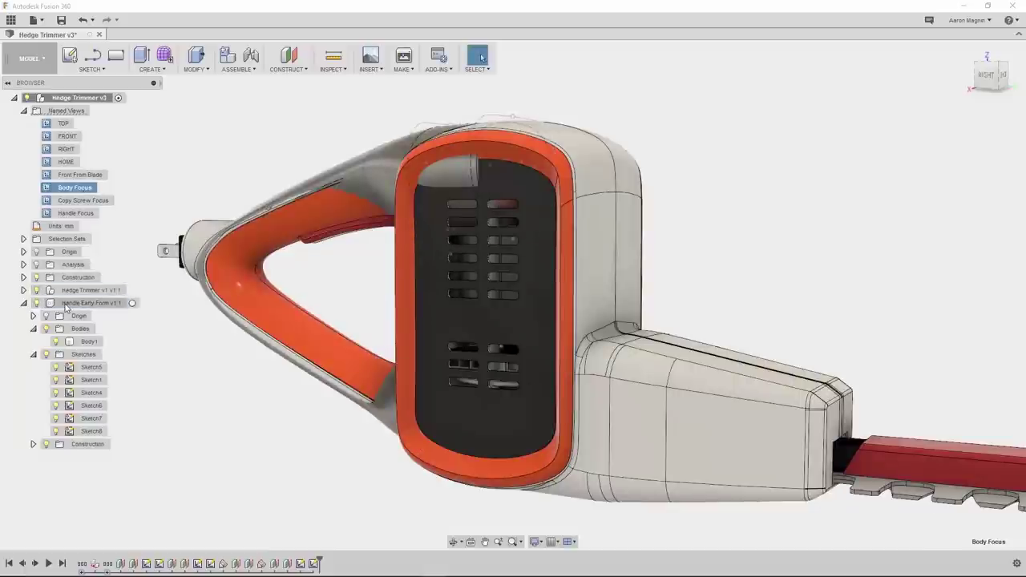
right_click(69, 304)
left_click(75, 310)
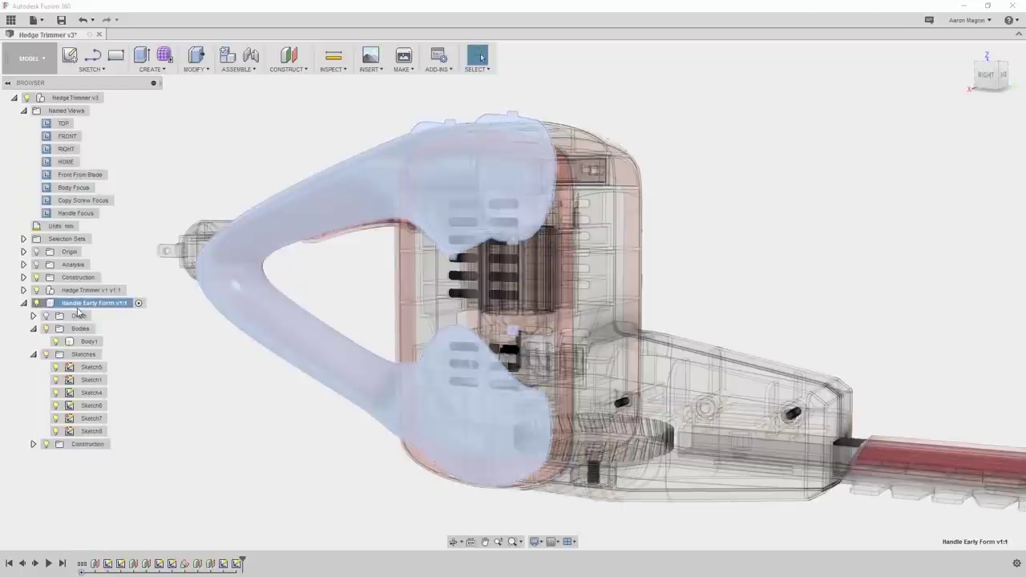
left_click(37, 290)
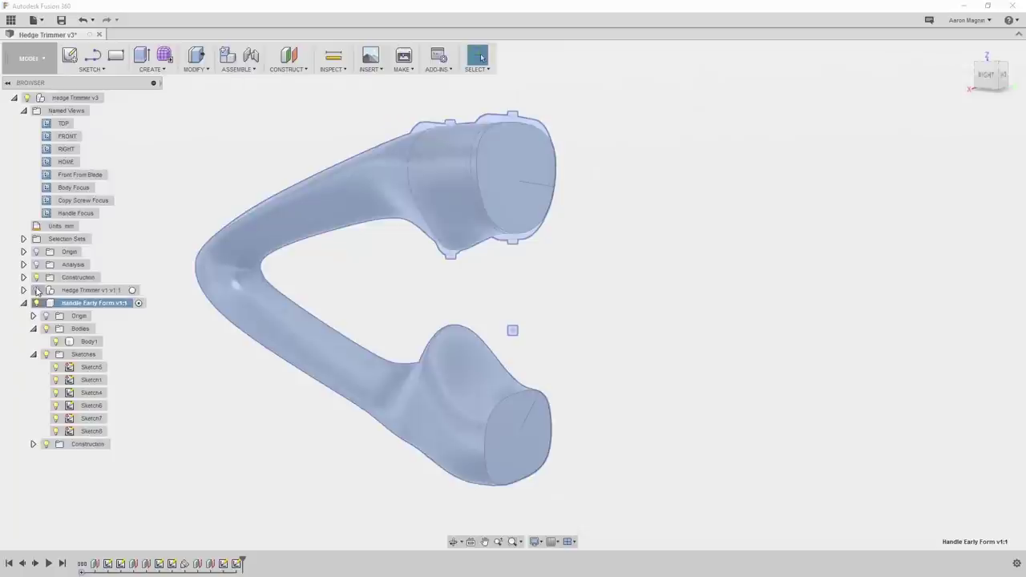
left_click(56, 343)
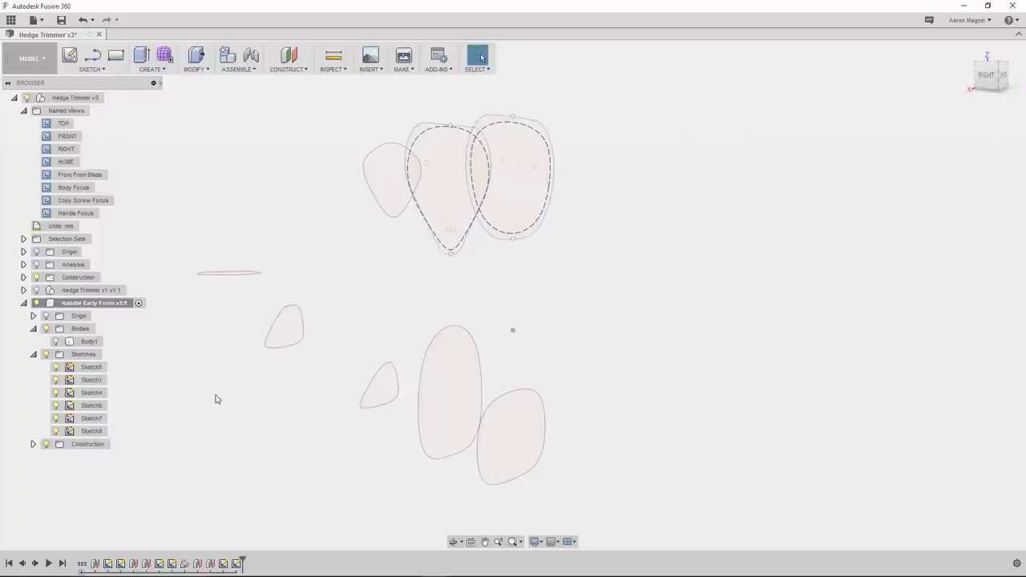
Step: Loft the three lower handle profiles into solid Body4, then switch to the Patch workspace
type("s")
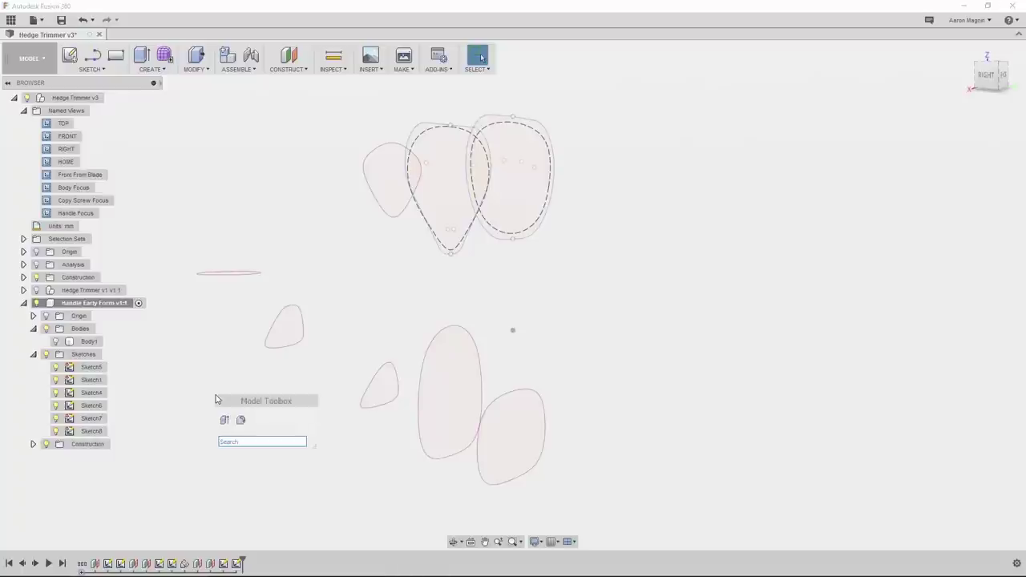
type("loft")
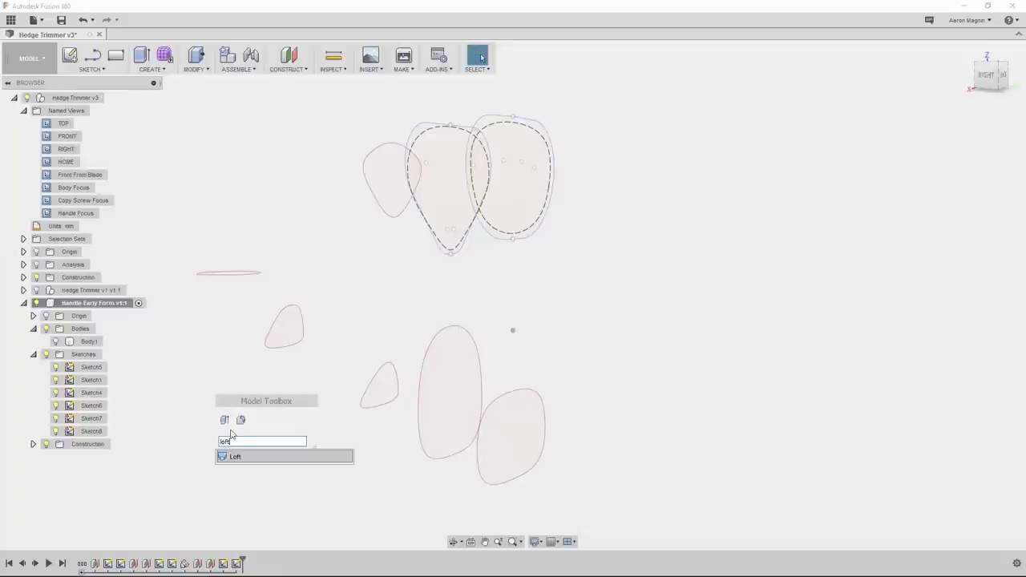
left_click(233, 456)
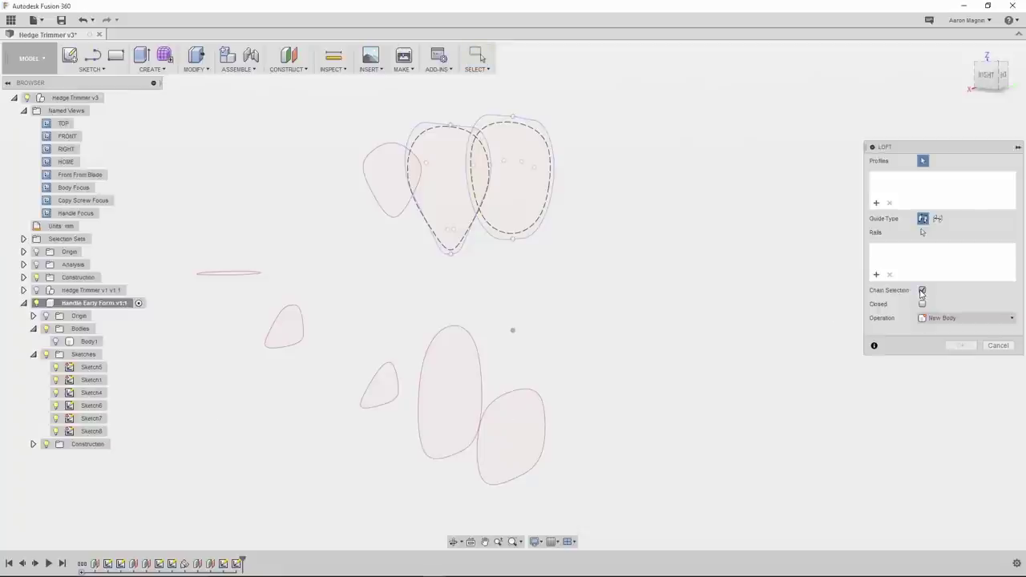
left_click(524, 412)
left_click(465, 378)
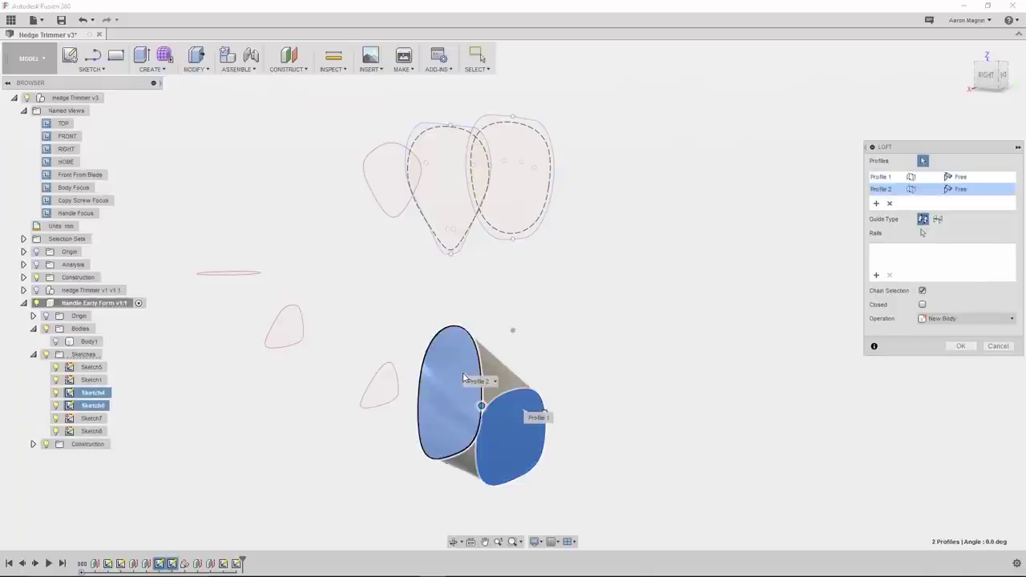
left_click(379, 385)
key("Return")
right_click(793, 367)
left_click(791, 339)
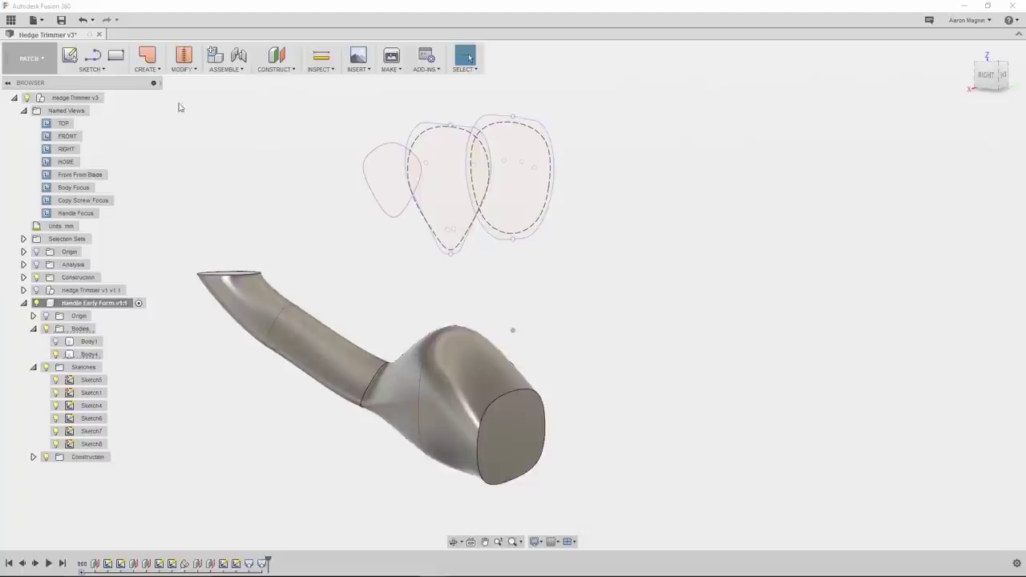
Step: Create a surface loft between the two upper handle profiles, then edit Sketch5 from the timeline
left_click(154, 73)
left_click(152, 120)
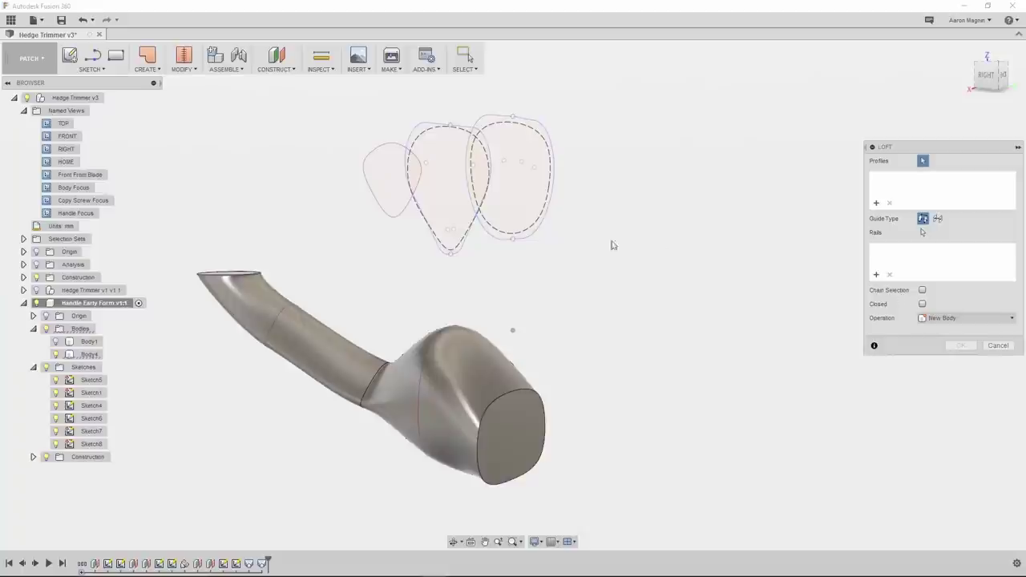
left_click(485, 233)
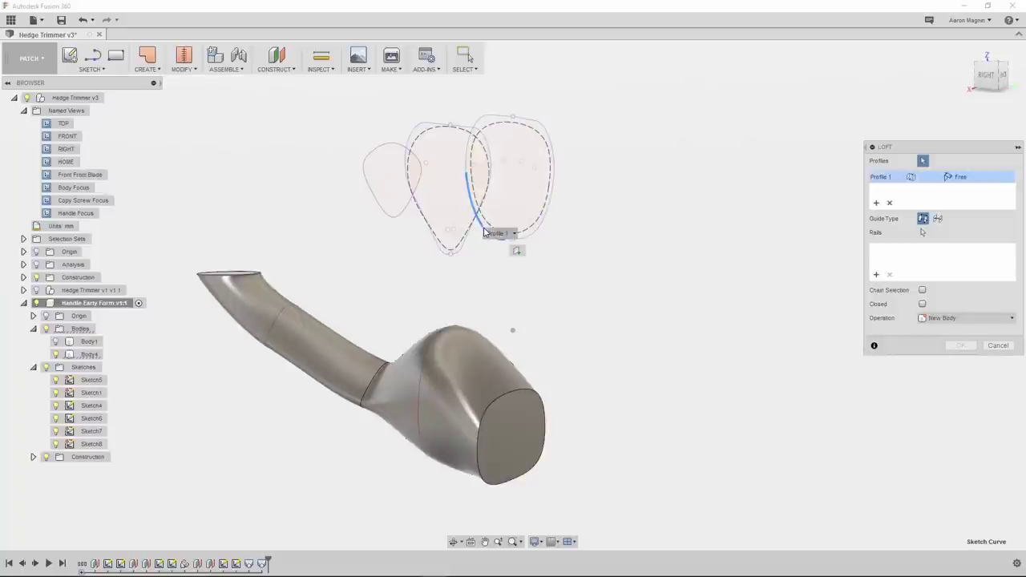
left_click(432, 236)
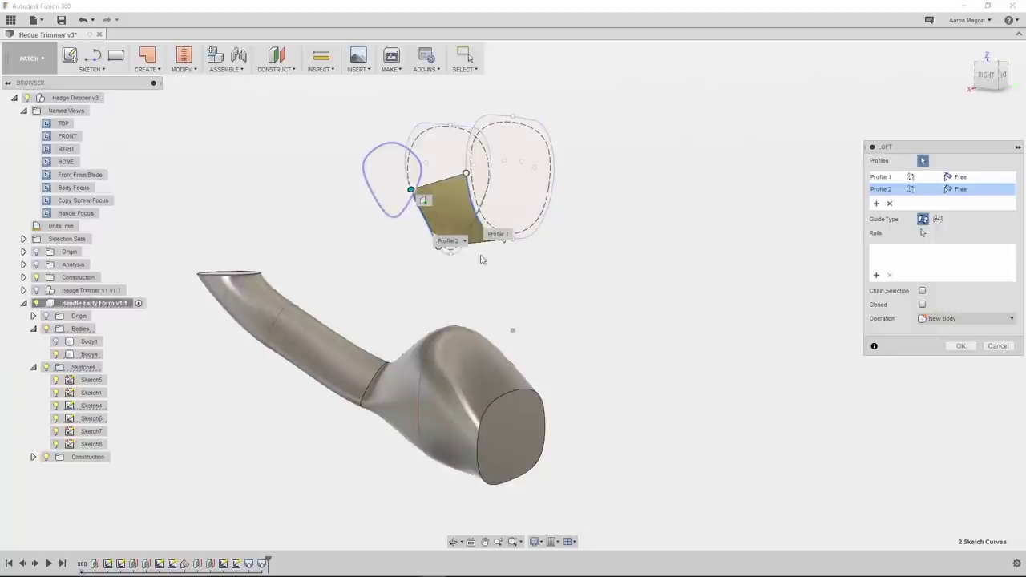
left_click(958, 346)
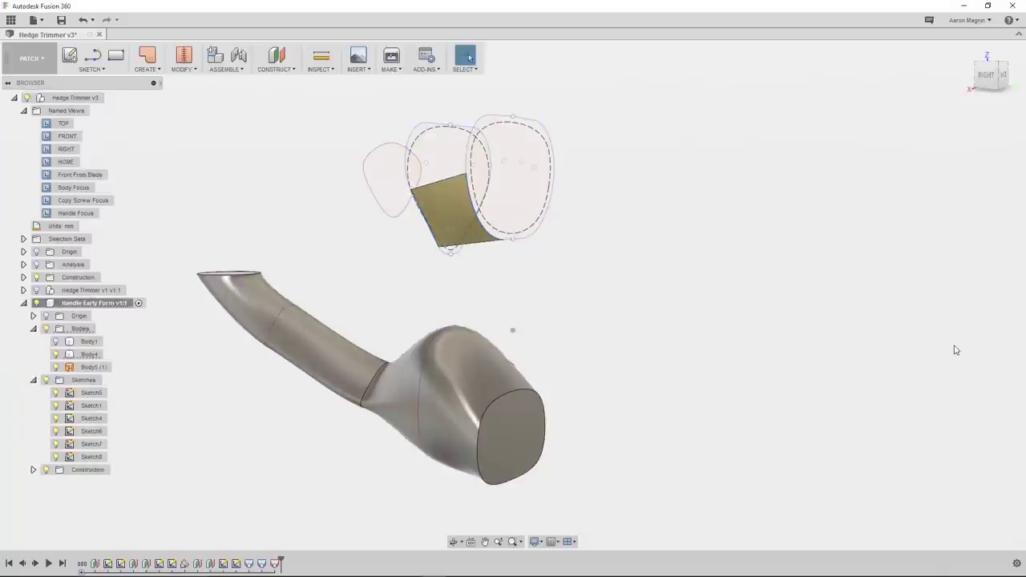
right_click(107, 563)
left_click(128, 488)
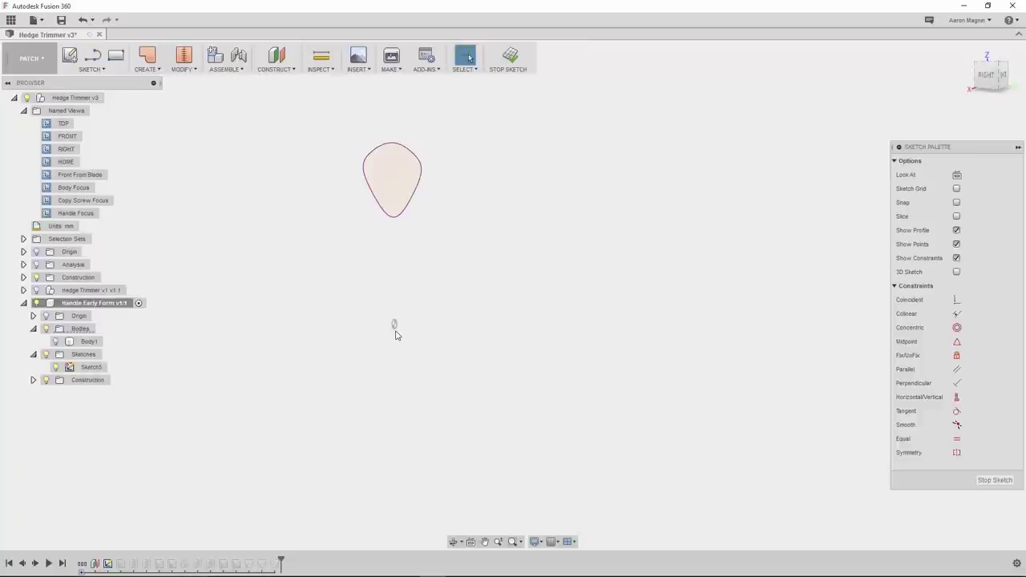
Step: From the back view, draw a vertical line up from the origin and add the leftmost profile as a third loft section
left_click(1005, 76)
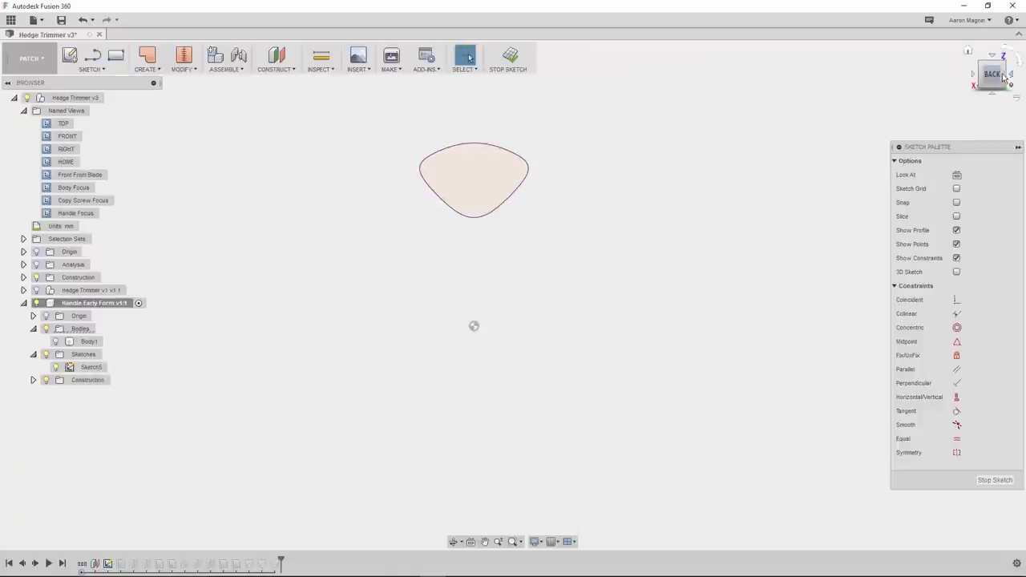
right_click(564, 223)
left_click(564, 253)
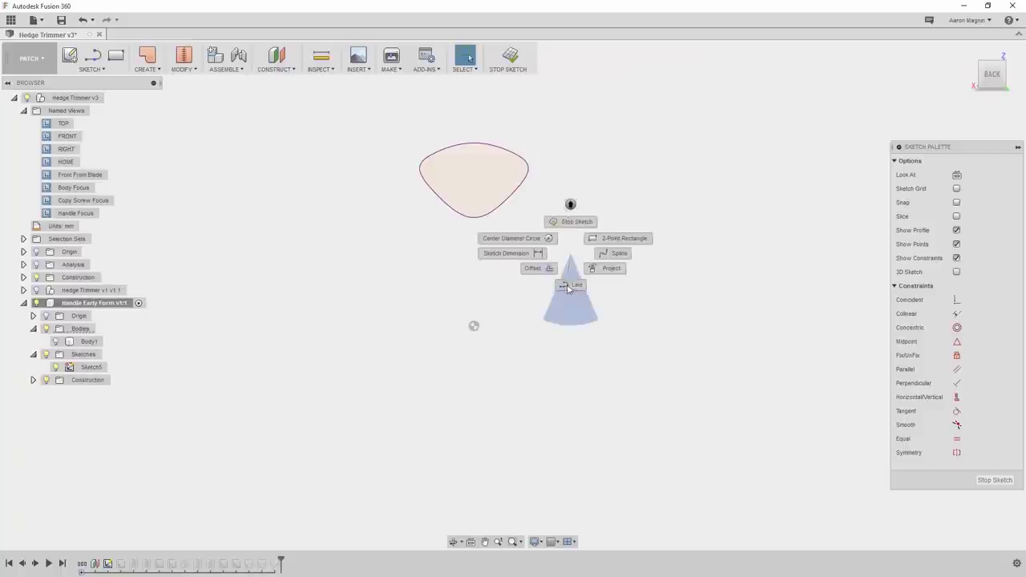
left_click(569, 285)
left_click(474, 326)
double_click(474, 130)
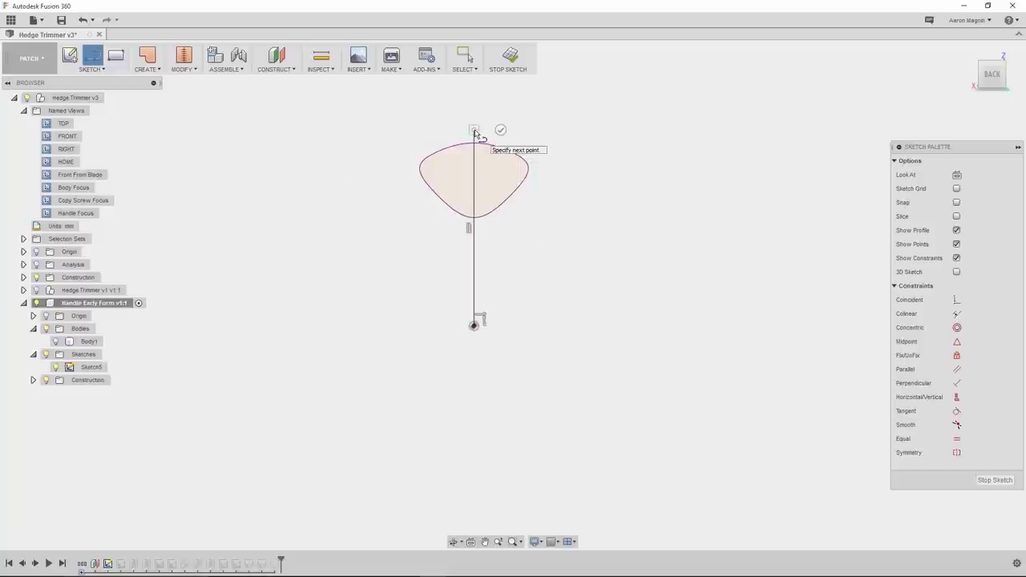
mouse_move(474, 226)
left_mouse_down()
mouse_move(513, 218)
mouse_move(488, 222)
mouse_move(533, 190)
mouse_move(532, 164)
left_mouse_up()
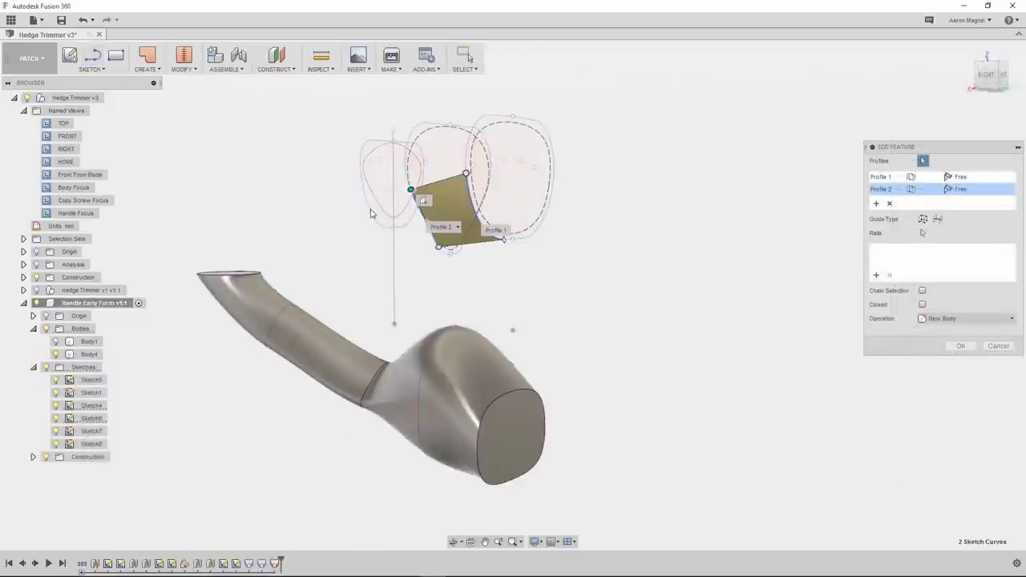
left_click(370, 212)
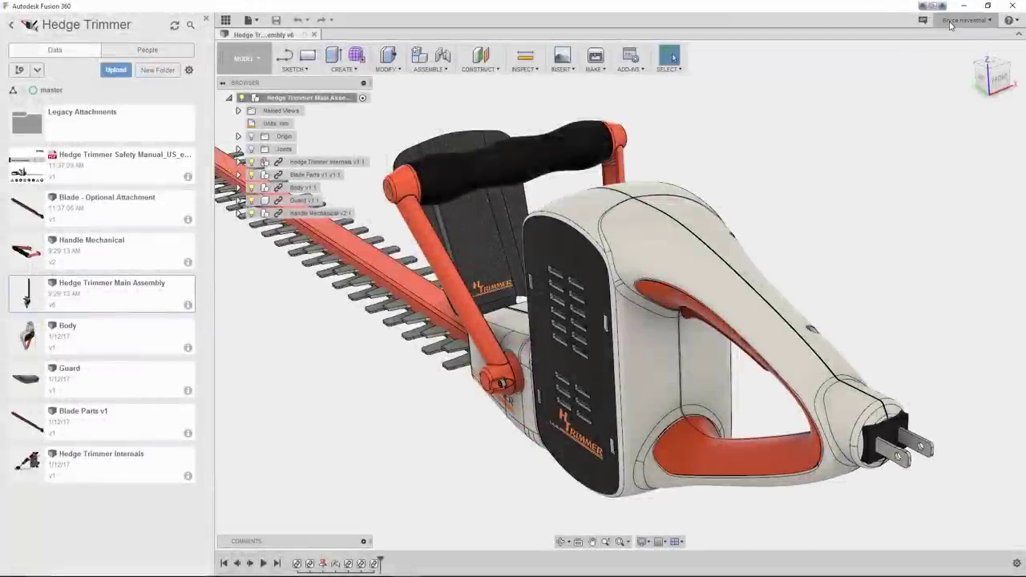
Step: Open Preferences from the account menu
left_click(962, 20)
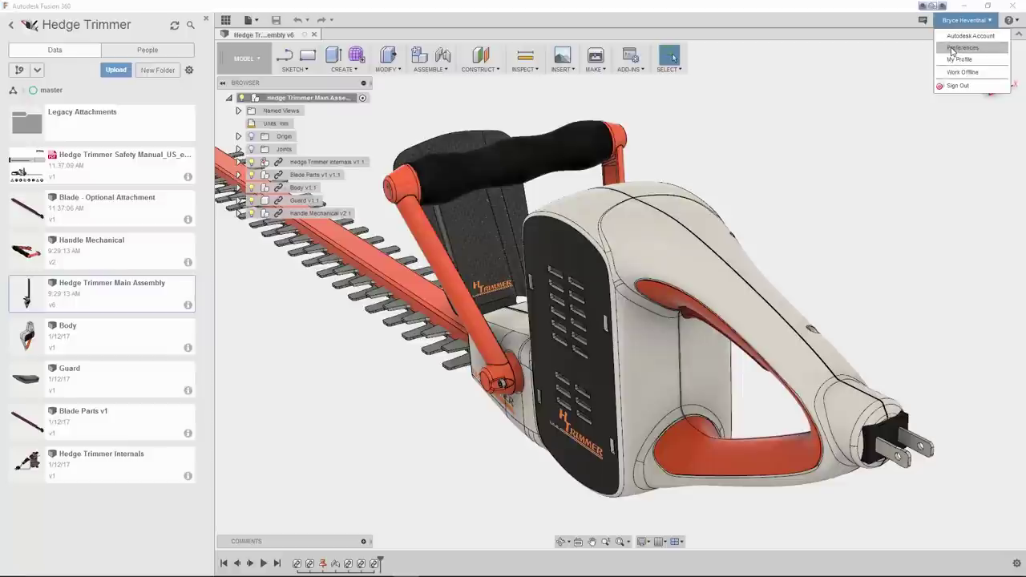
left_click(952, 50)
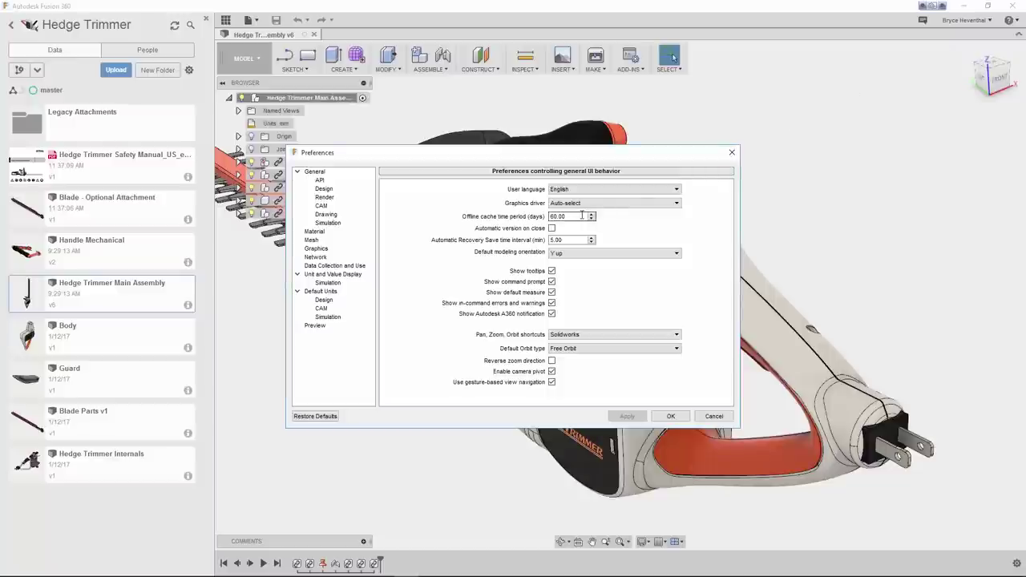
Step: Work offline and open the Handle Mechanical design from the Hedge Trimmer project
left_click(671, 416)
left_click(967, 20)
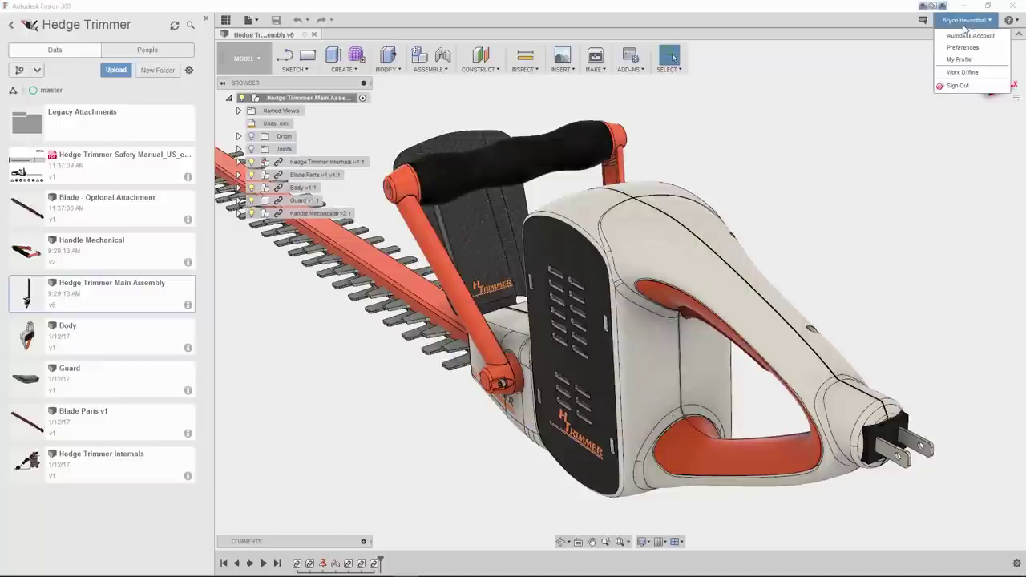
left_click(965, 72)
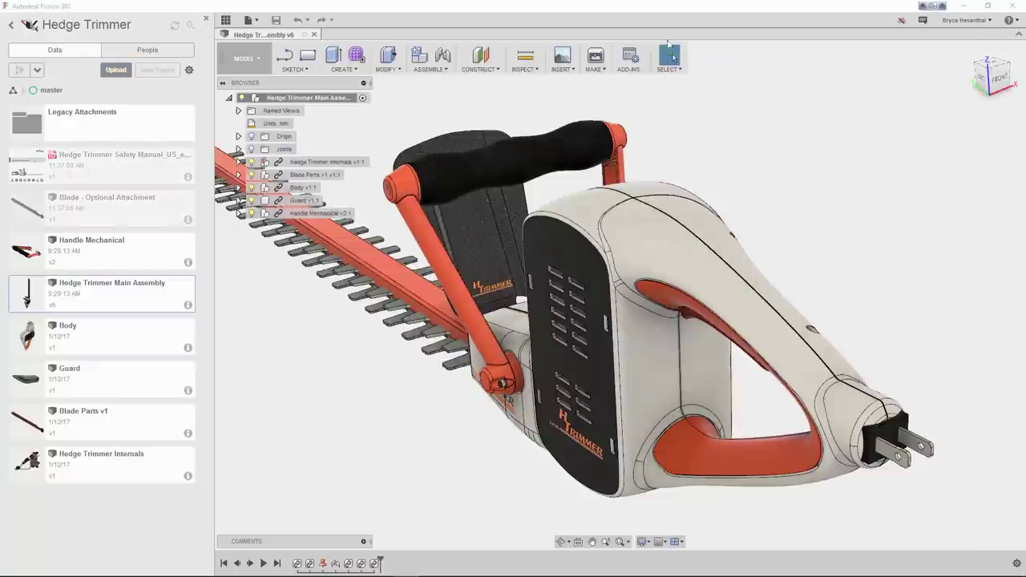
left_click(12, 25)
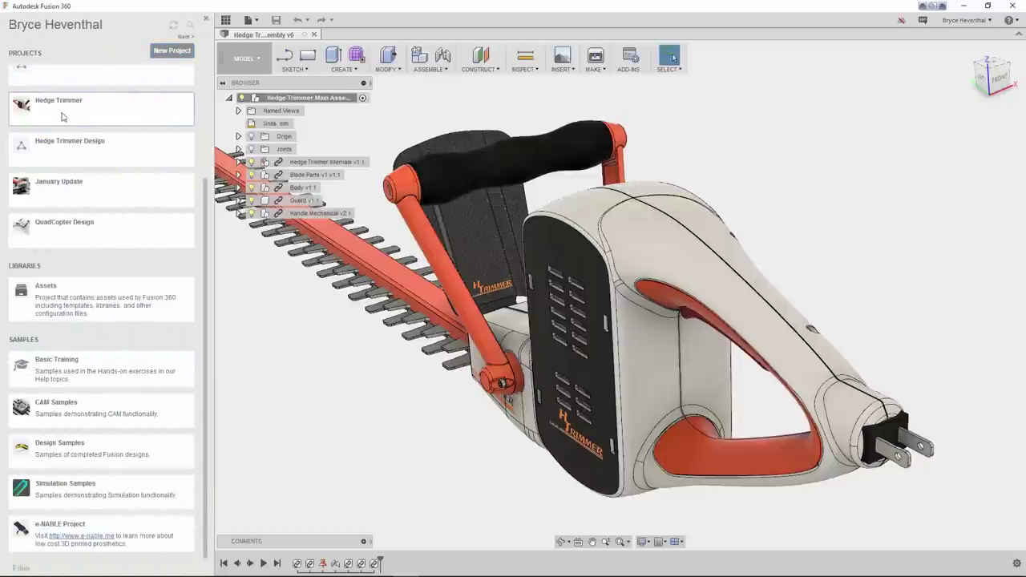
scroll(46, 71, "up", 5)
left_click(68, 295)
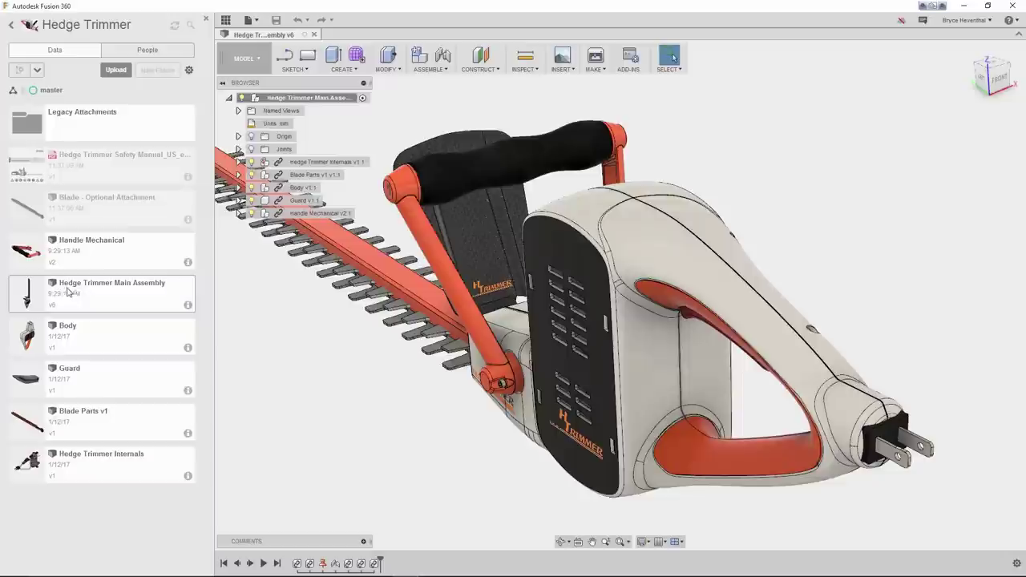
double_click(90, 256)
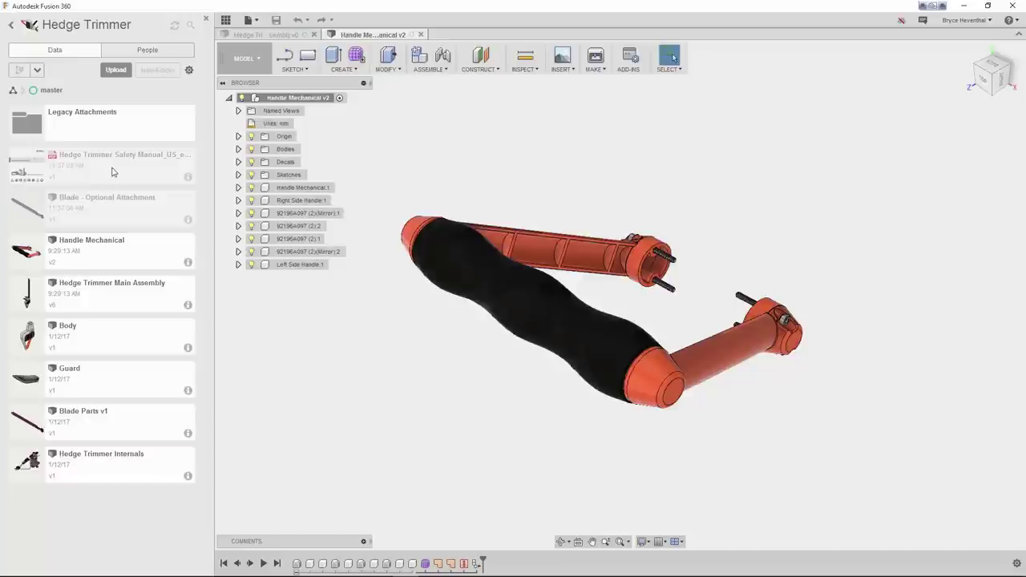
Step: Go back online, open Blade - Optional Attachment, and close it without saving
left_click(967, 27)
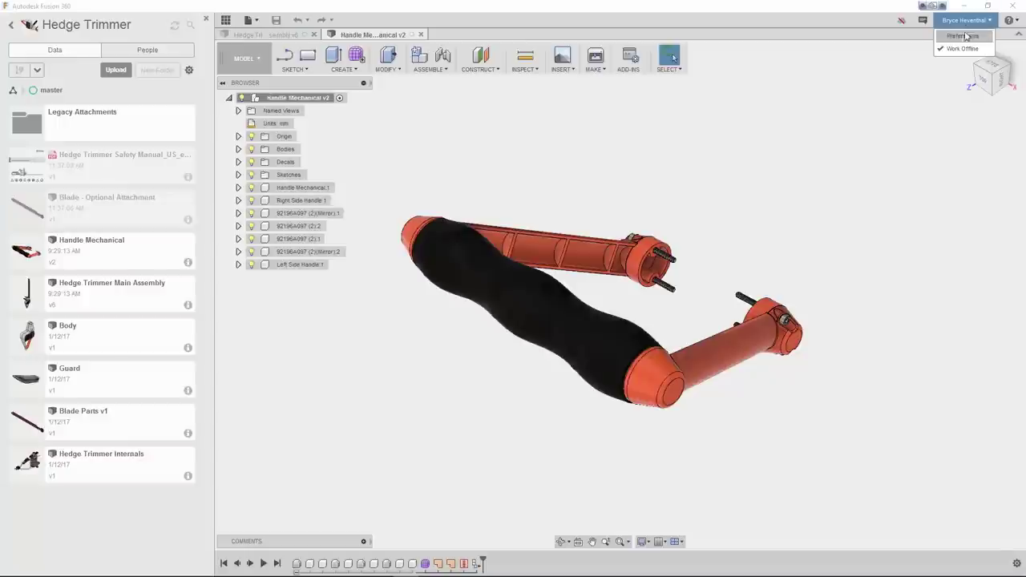
left_click(966, 37)
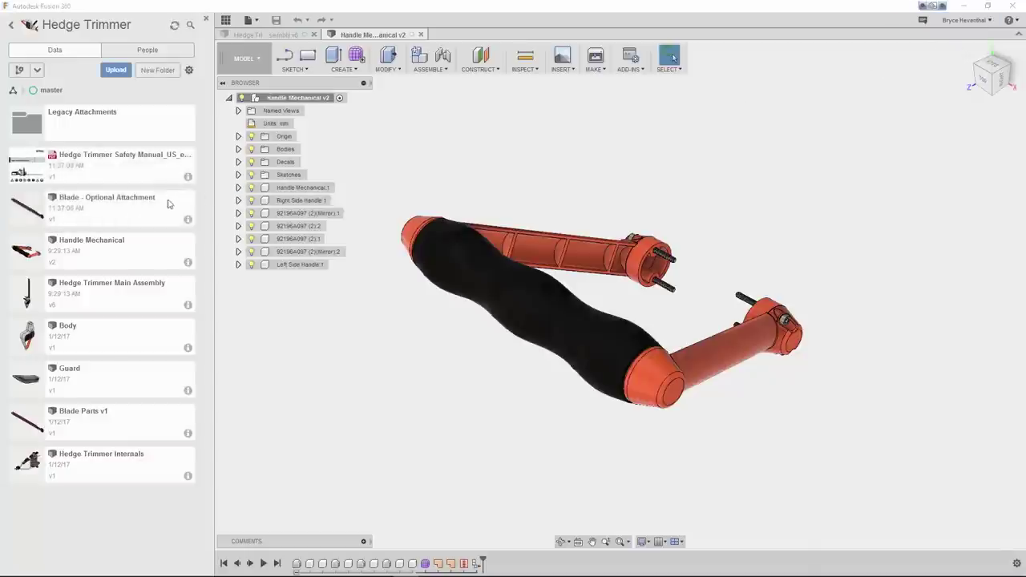
double_click(104, 206)
left_click(527, 34)
left_click(540, 341)
left_click(952, 25)
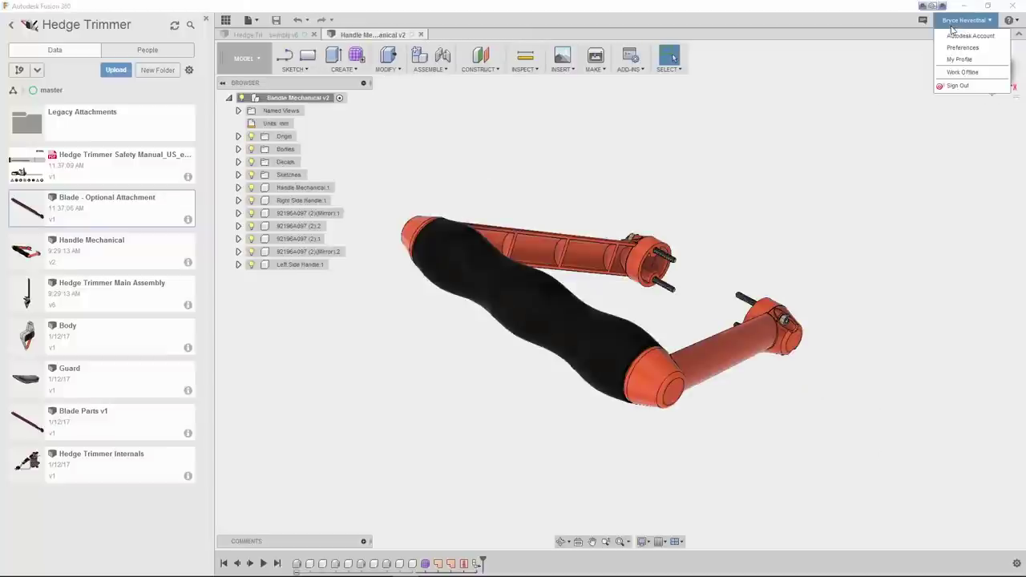
Step: Go offline, switch to the Render workspace, and apply ABS Glossy (White) to the handle grip
left_click(962, 72)
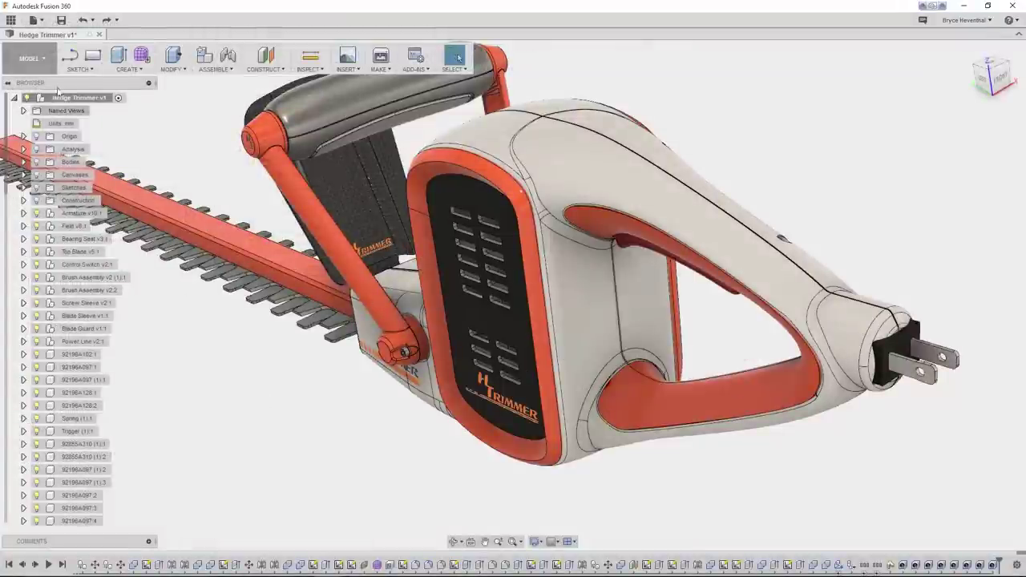
left_click(36, 60)
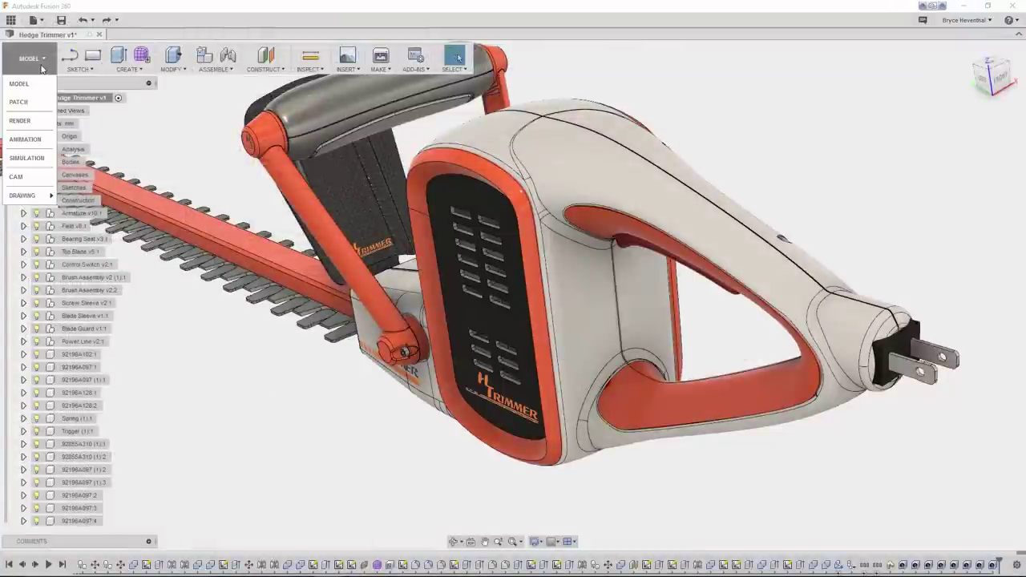
left_click(38, 120)
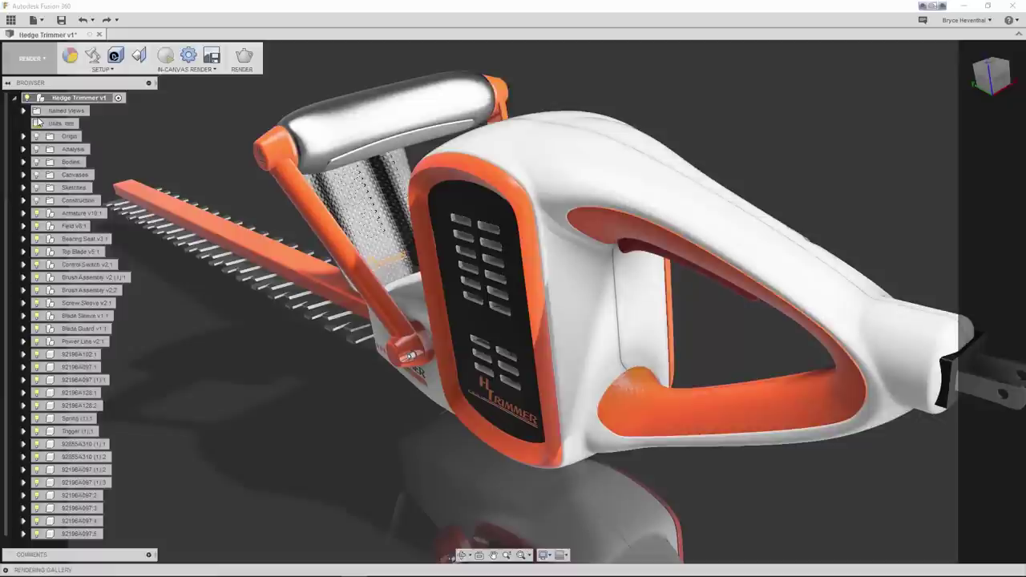
left_click(70, 57)
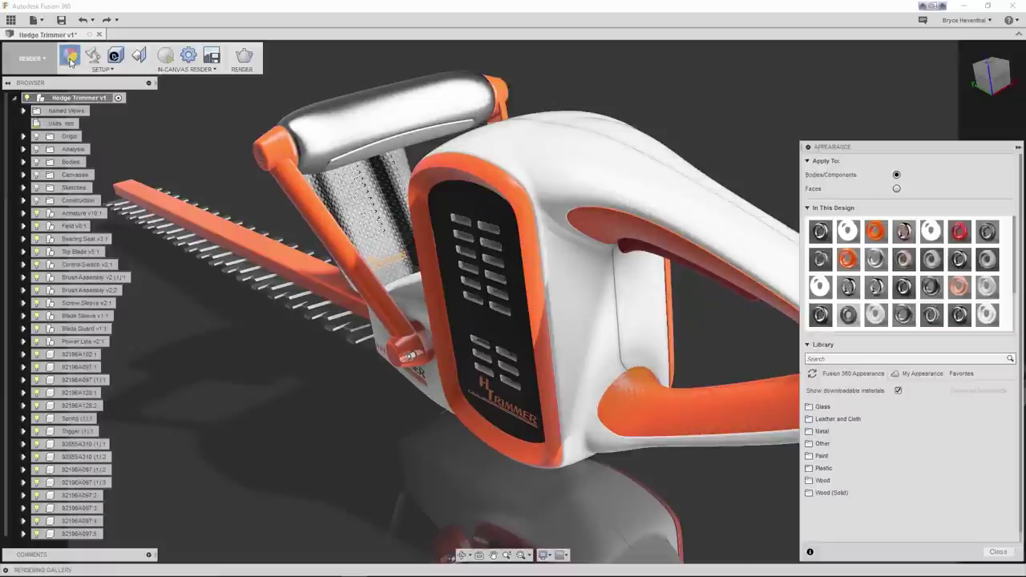
left_click(825, 358)
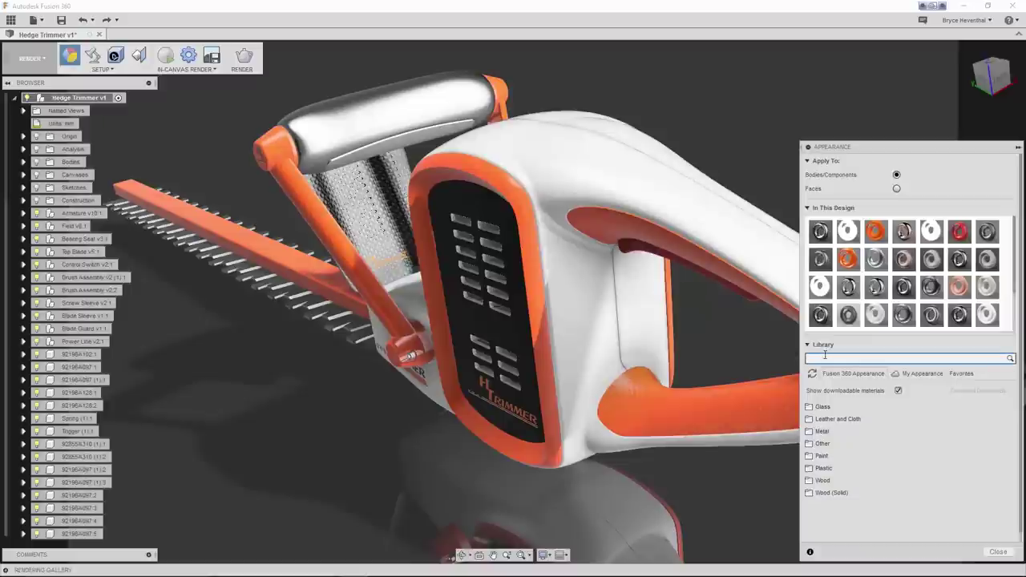
key("Return")
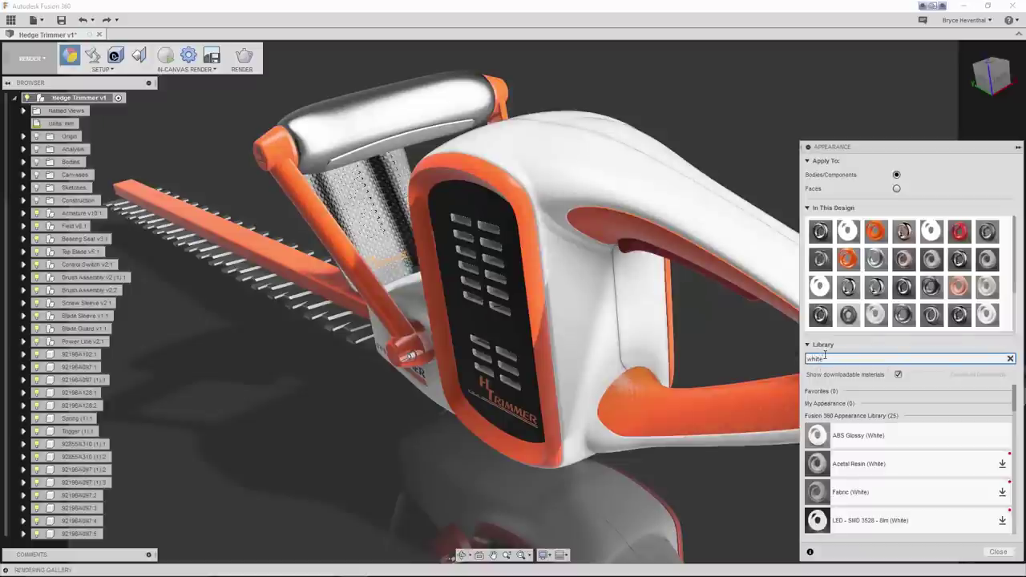
left_click_drag(836, 433, 566, 269)
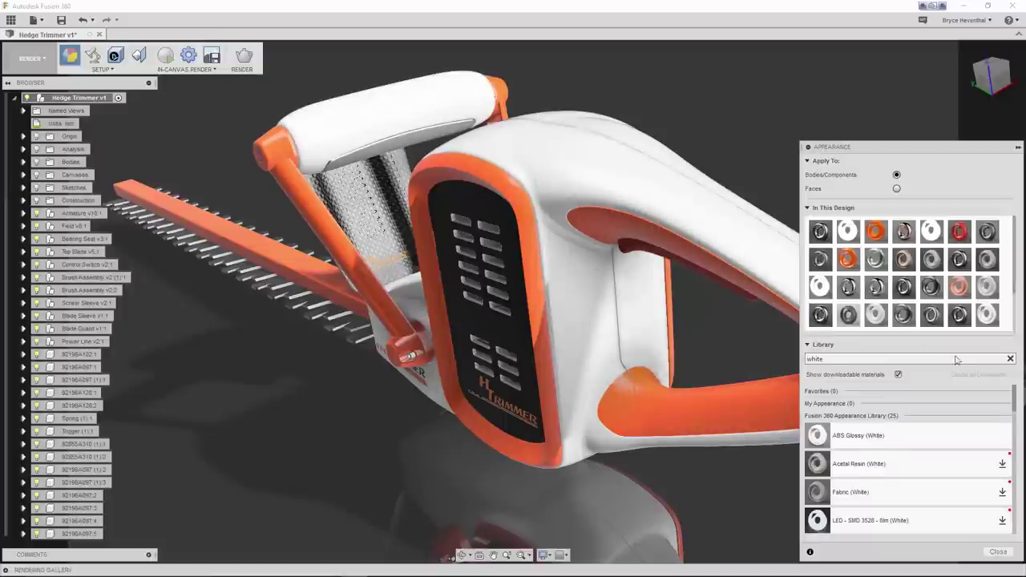
Step: Copy the orange Plastic - Textured - Polka appearance to My Appearances and apply it to the model
left_click(1010, 358)
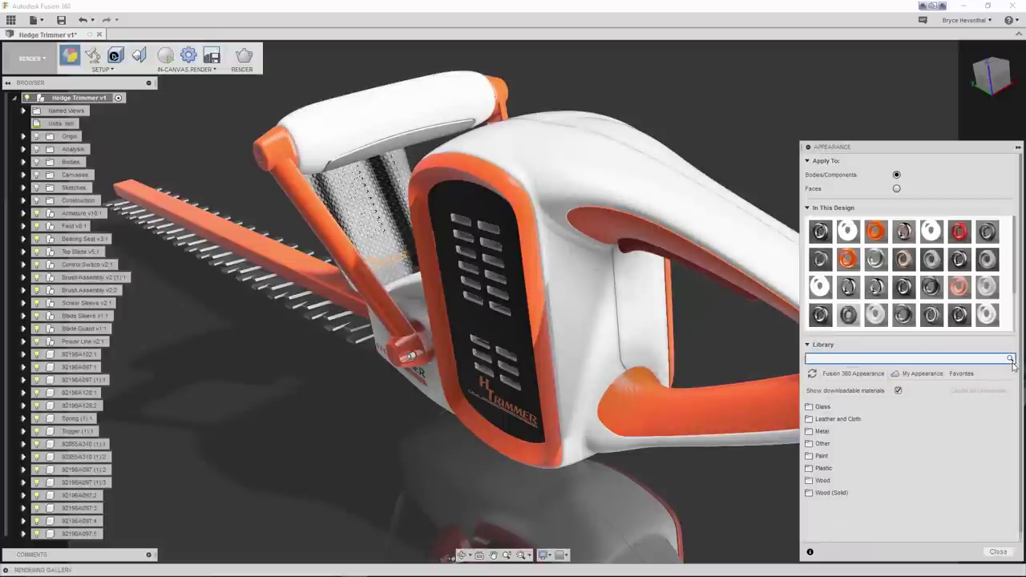
left_click(925, 375)
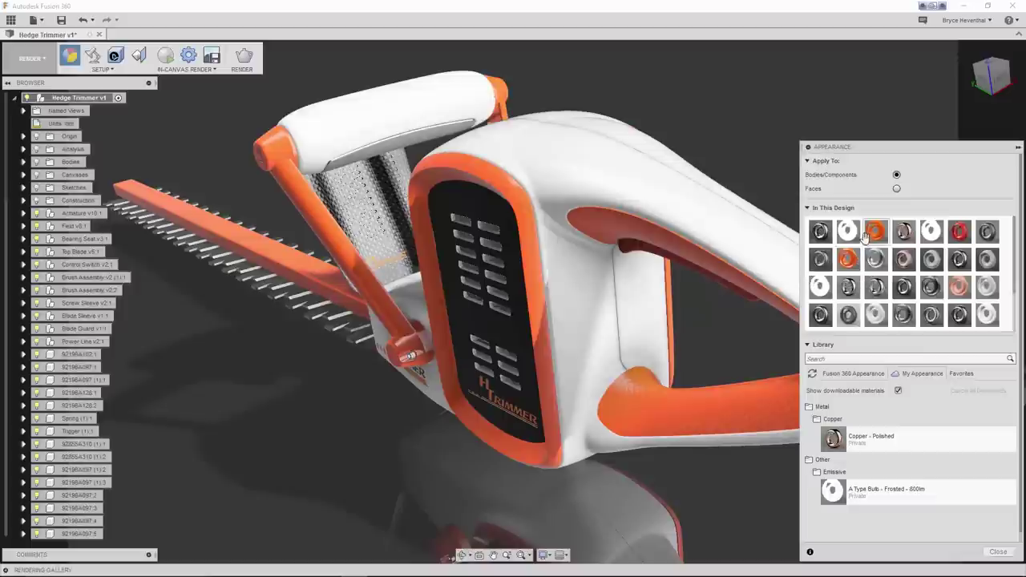
right_click(870, 232)
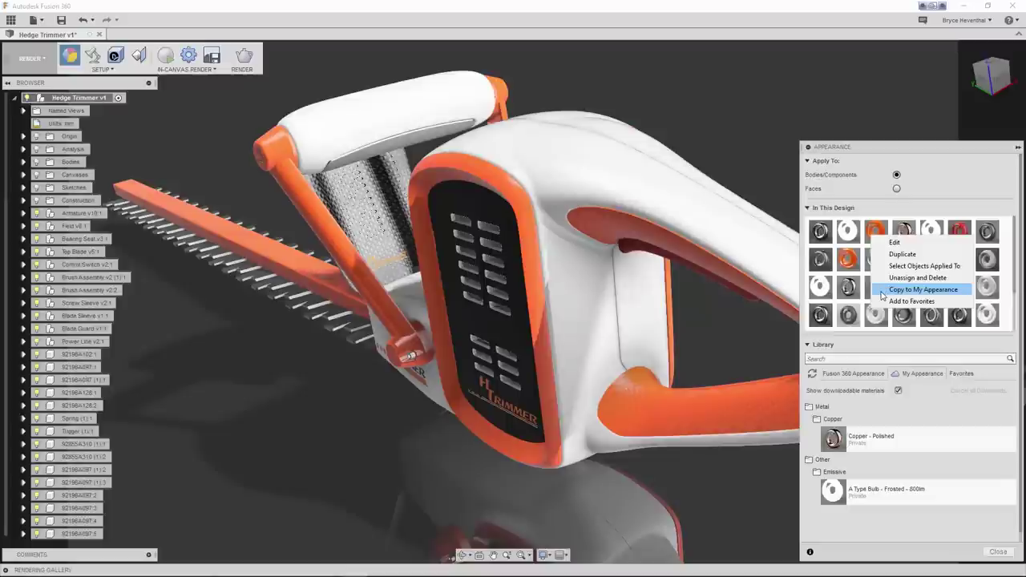
left_click(882, 295)
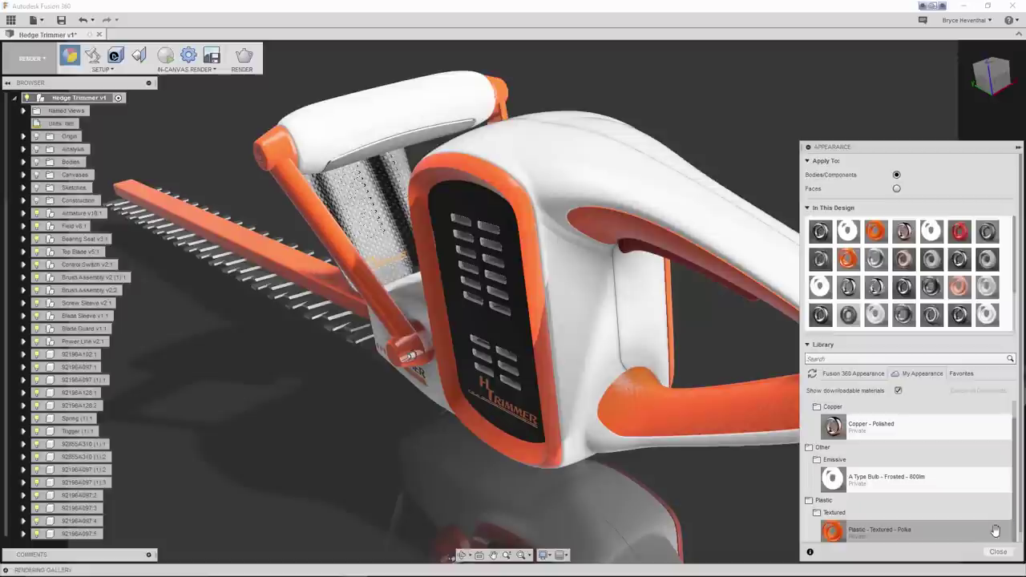
left_click_drag(993, 531, 376, 154)
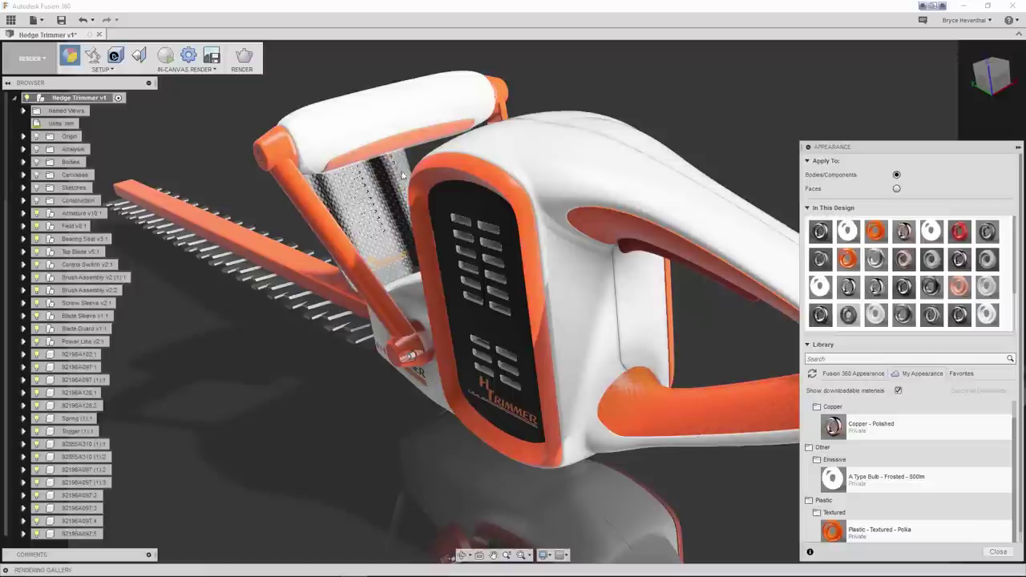
left_click(1004, 552)
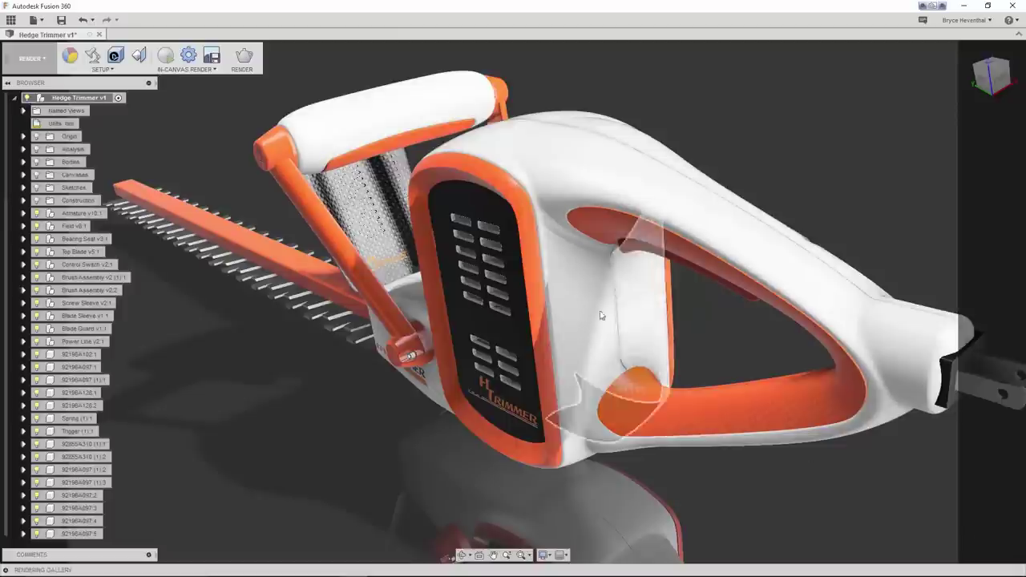
Step: Start In-Canvas Render with Advanced performance mode and quality set to Infinite
left_click(166, 56)
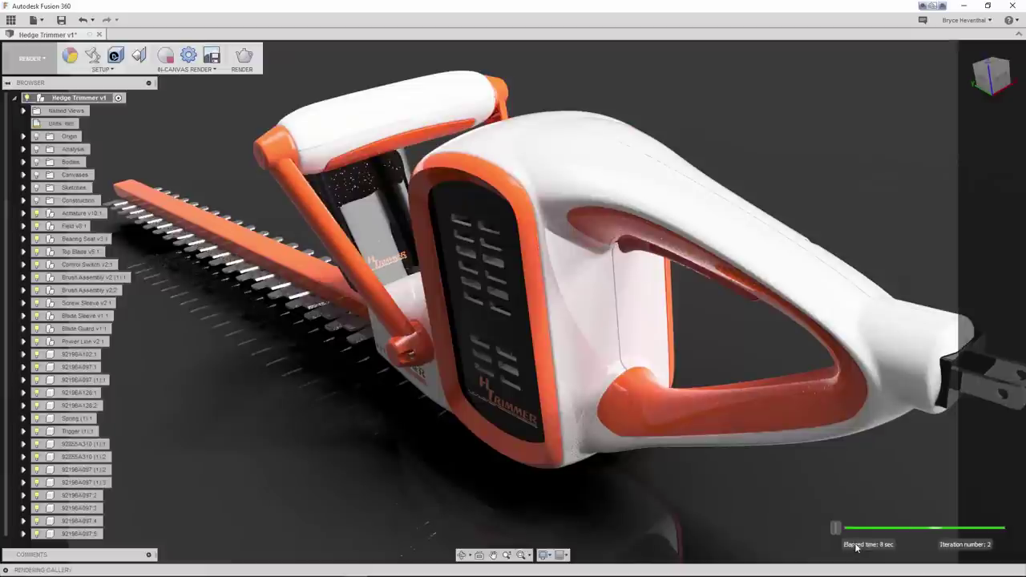
left_click(190, 56)
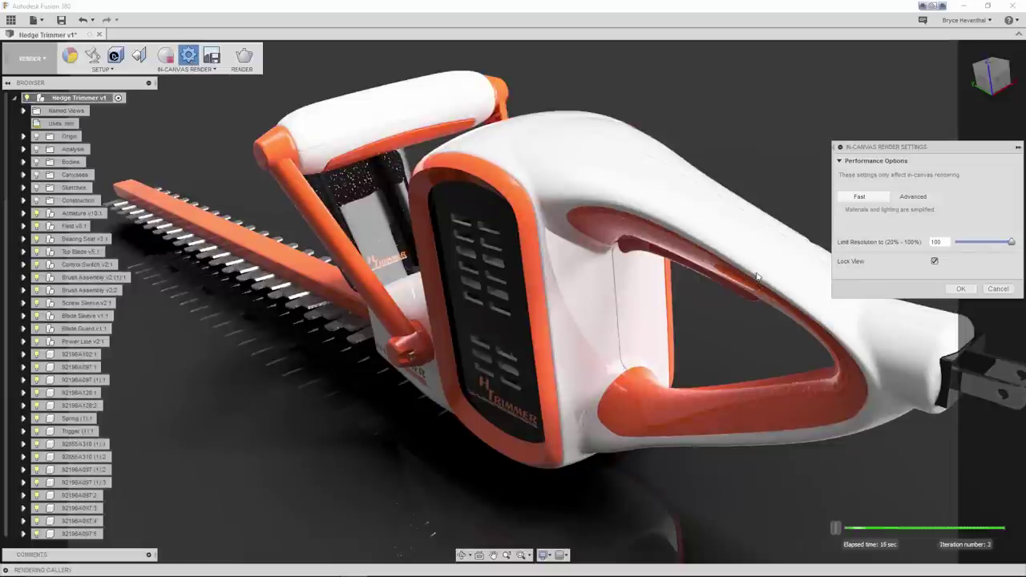
mouse_move(750, 277)
middle_mouse_down("shift")
mouse_move(725, 280)
mouse_move(758, 273)
middle_mouse_up("shift")
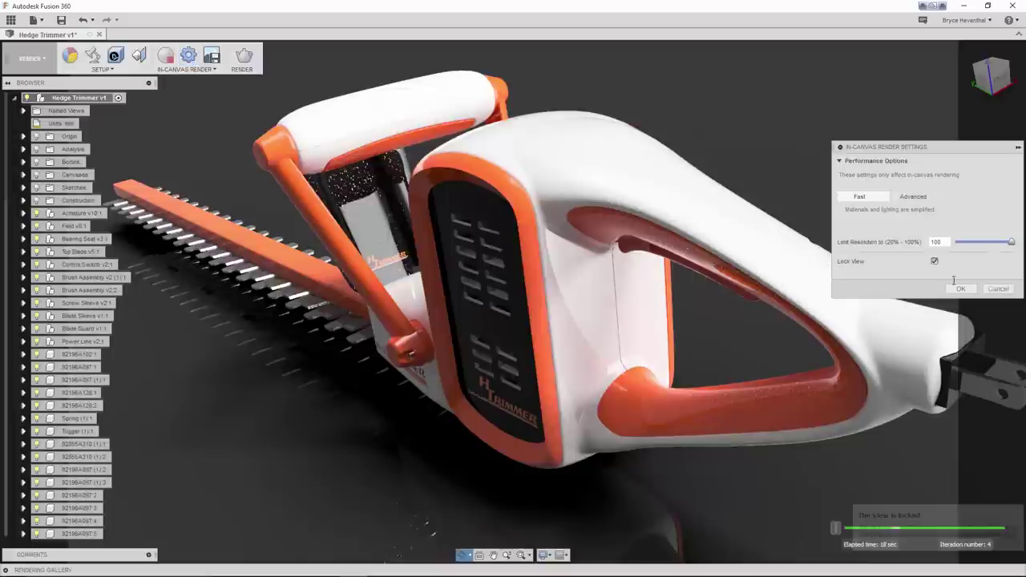
left_click(998, 289)
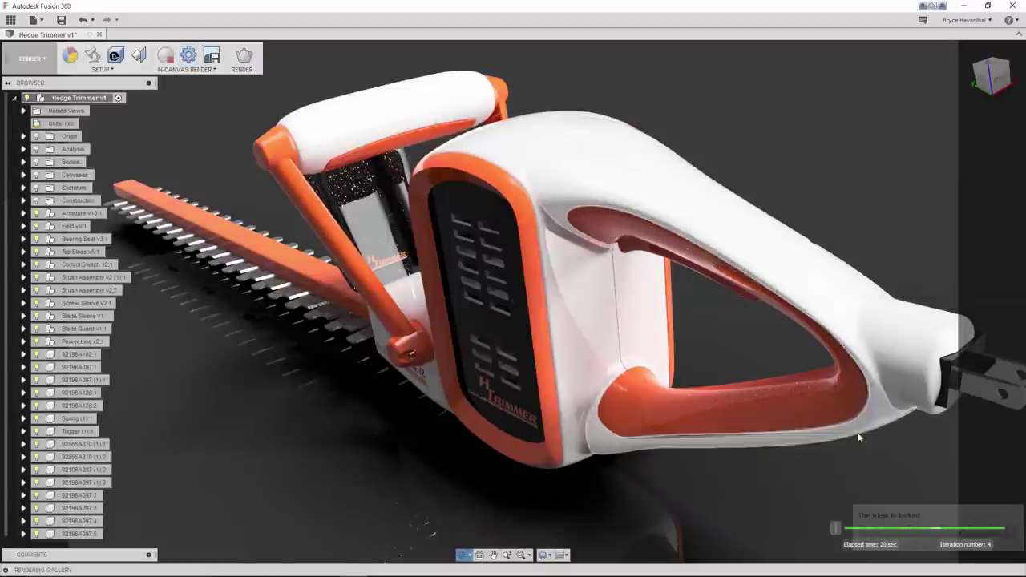
left_click(188, 55)
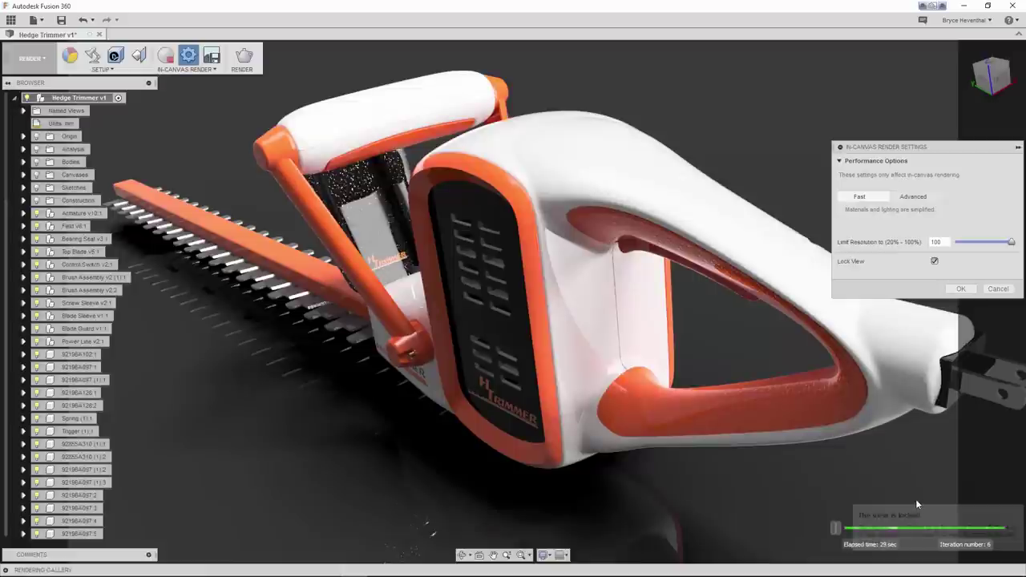
left_click(914, 198)
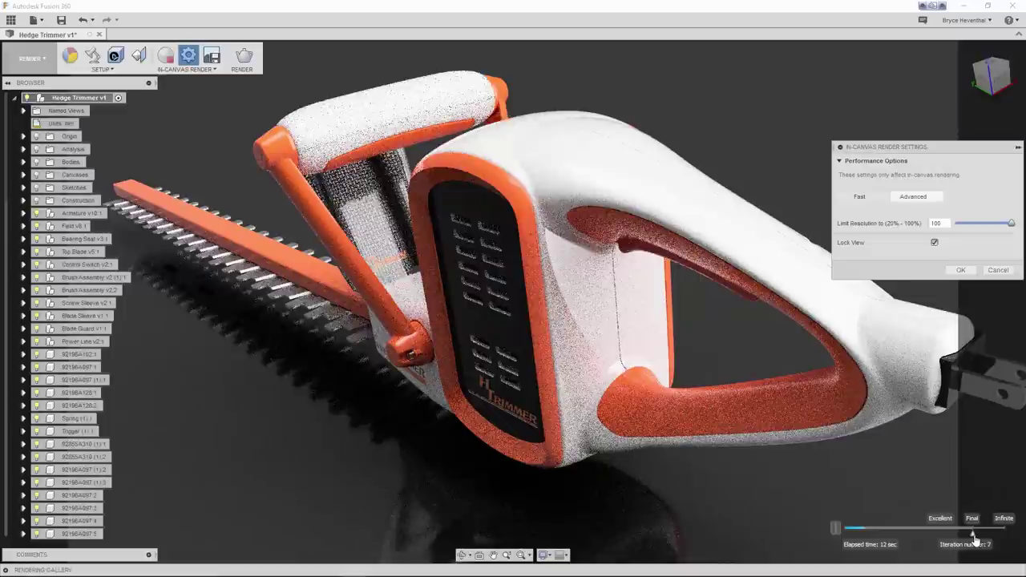
left_click_drag(974, 534, 1005, 534)
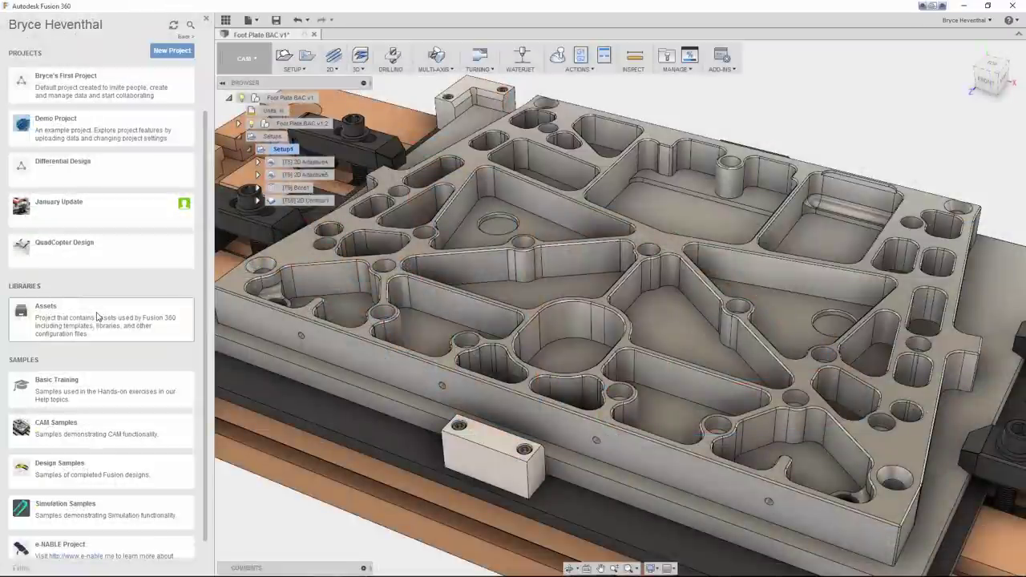
Step: Check Enable Cloud Libraries on the CAM page of Preferences, then open the projects list
left_click(96, 317)
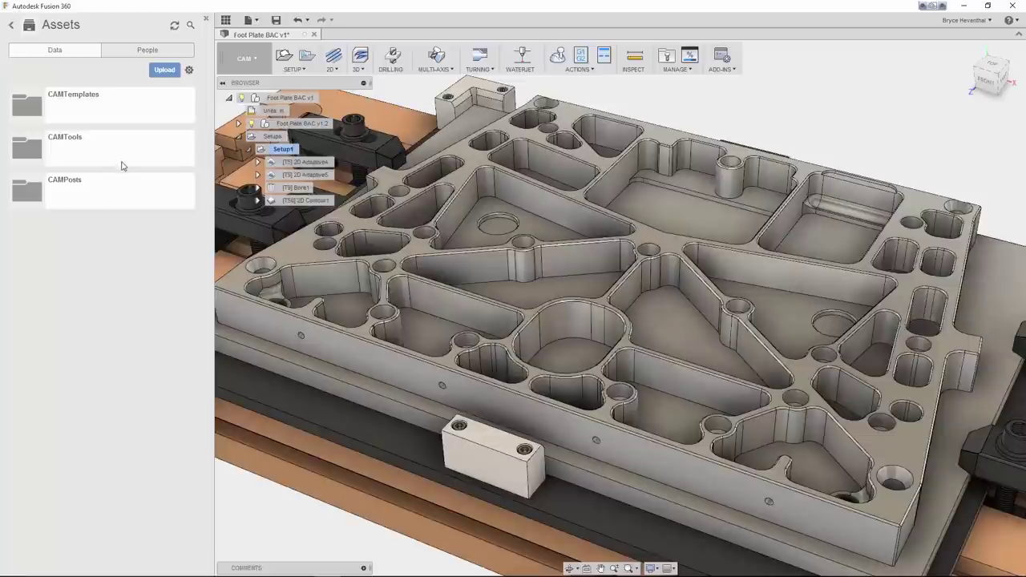
left_click(665, 63)
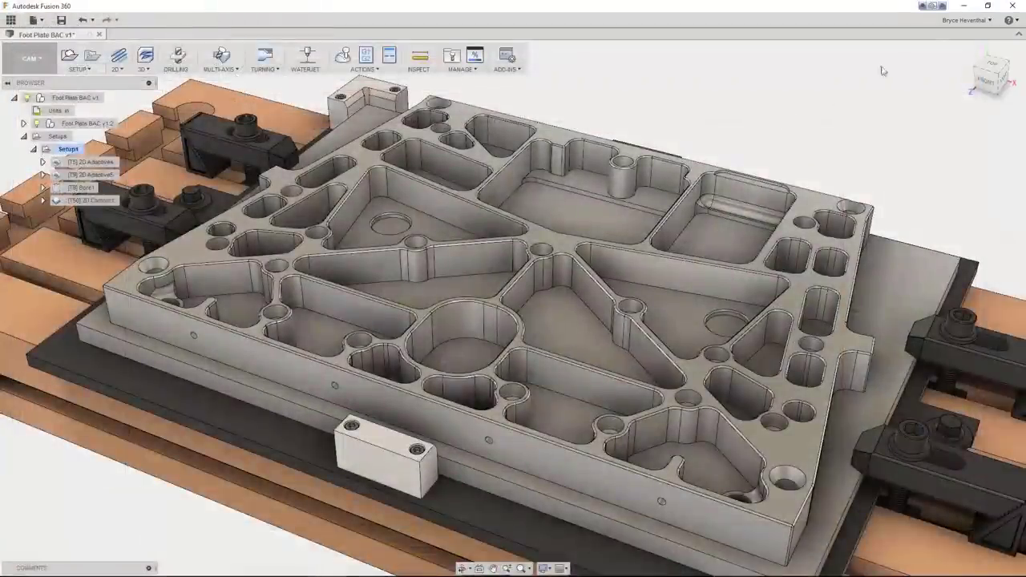
left_click(966, 20)
left_click(963, 48)
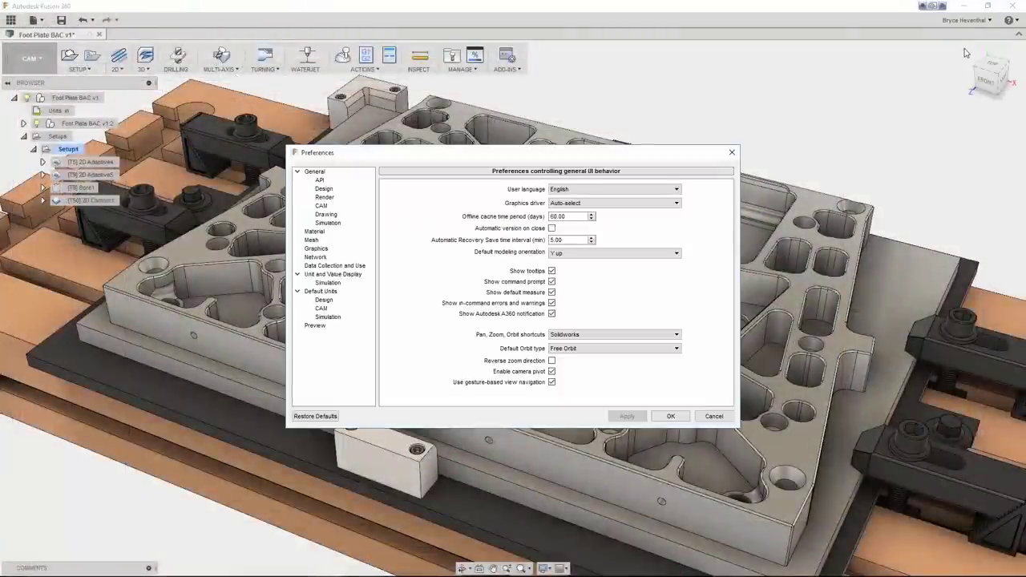
left_click(322, 206)
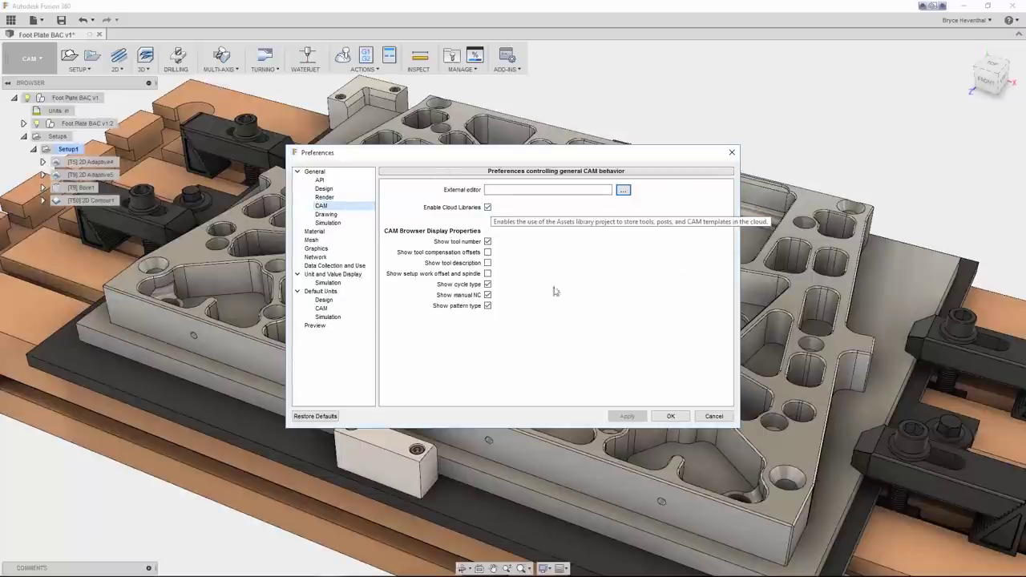
left_click(683, 416)
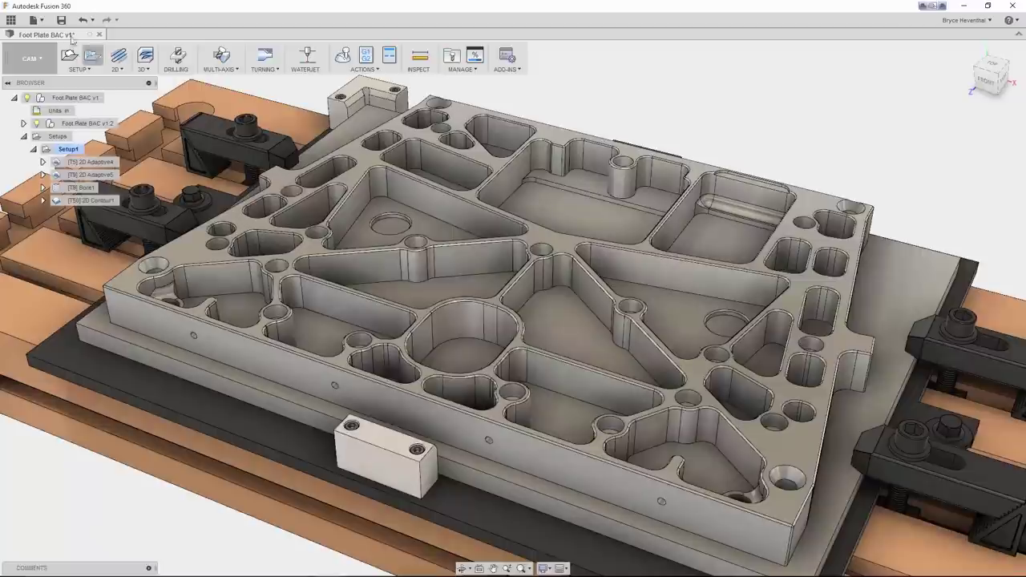
left_click(13, 20)
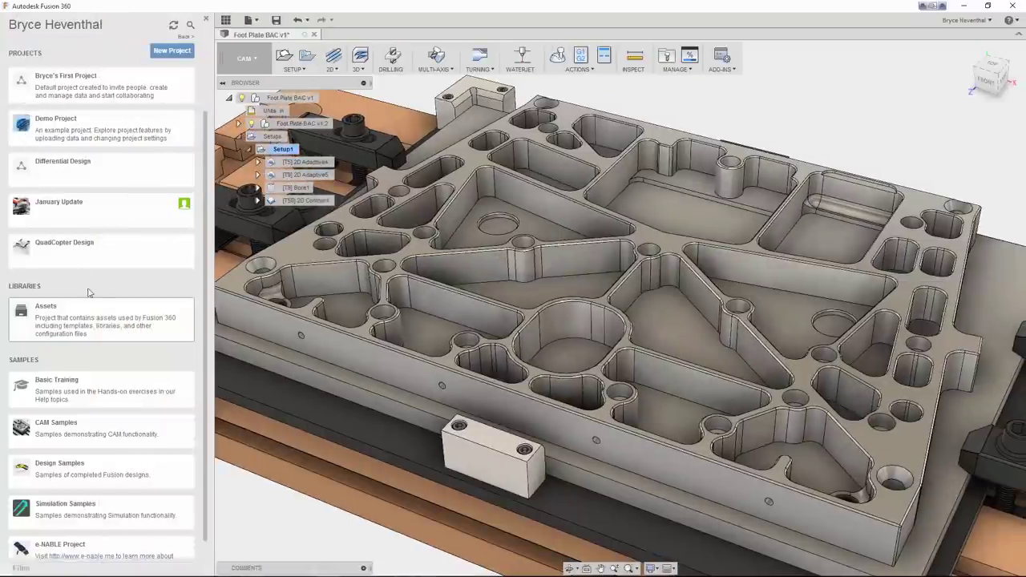
Step: Import Pier9HaasMill12Feb16.hsmlib from Downloads into the Cloud tool library and refresh Assets
left_click(97, 318)
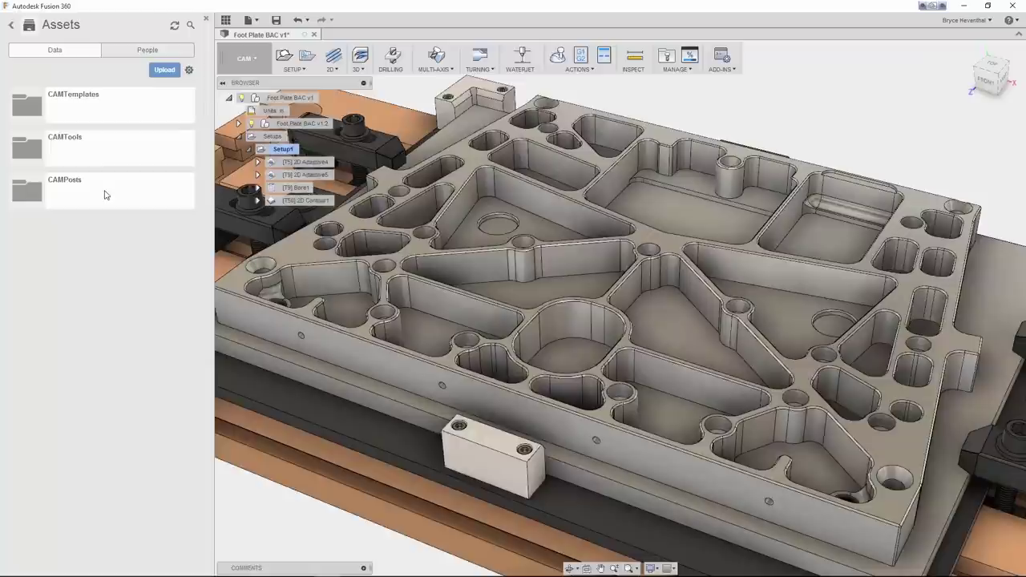
left_click(665, 58)
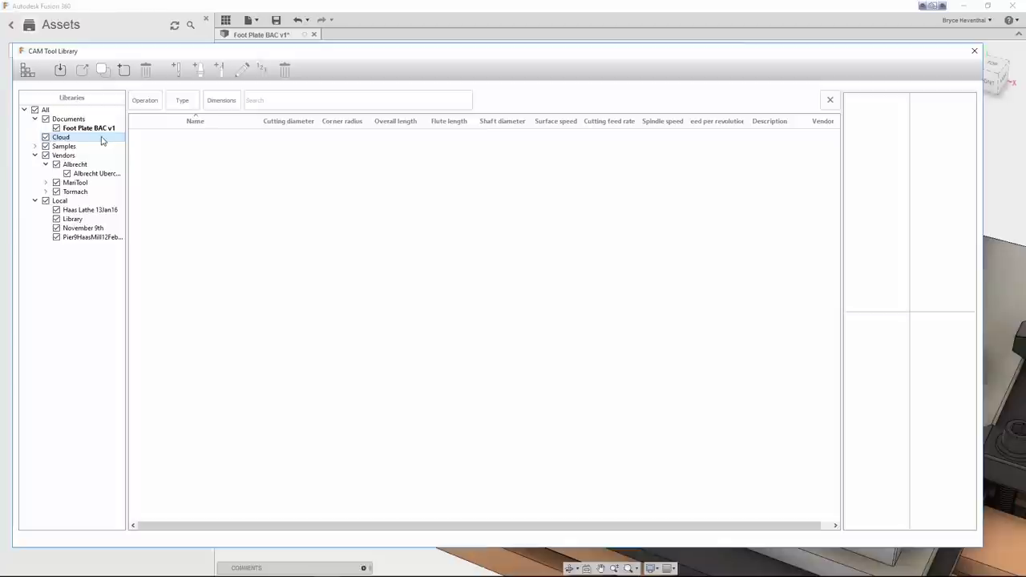
left_click(59, 70)
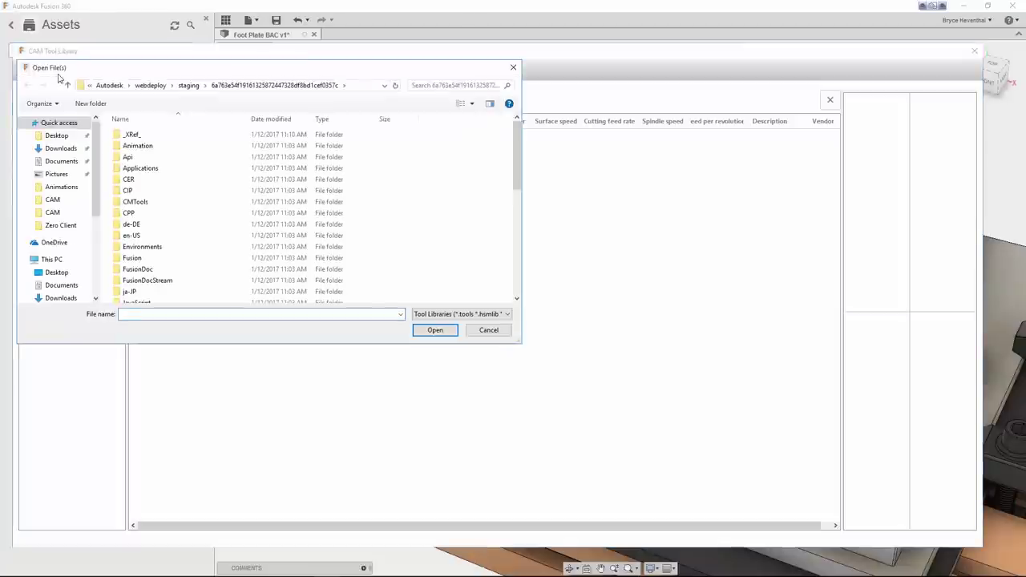
left_click(58, 148)
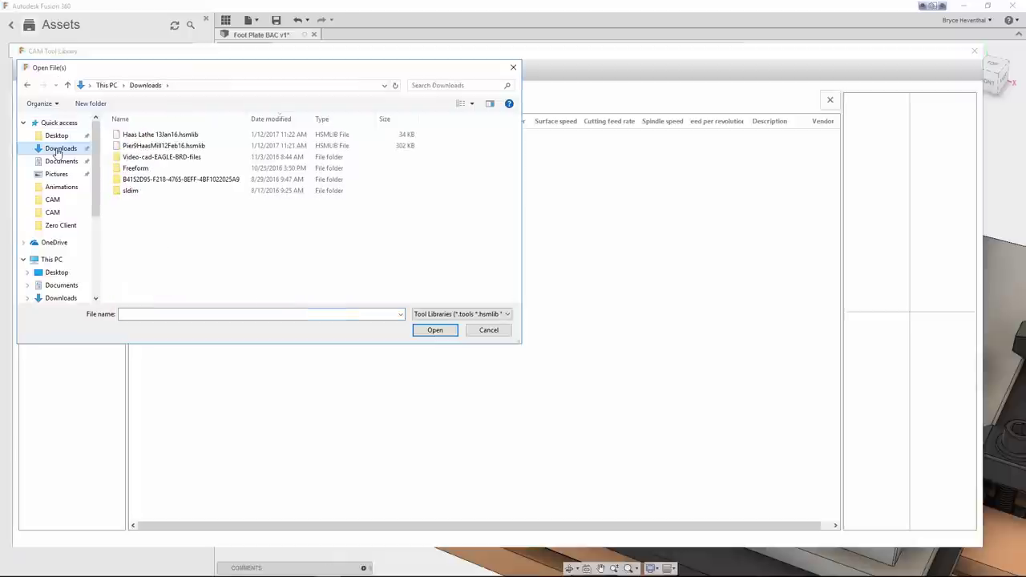
left_click(126, 149)
double_click(127, 148)
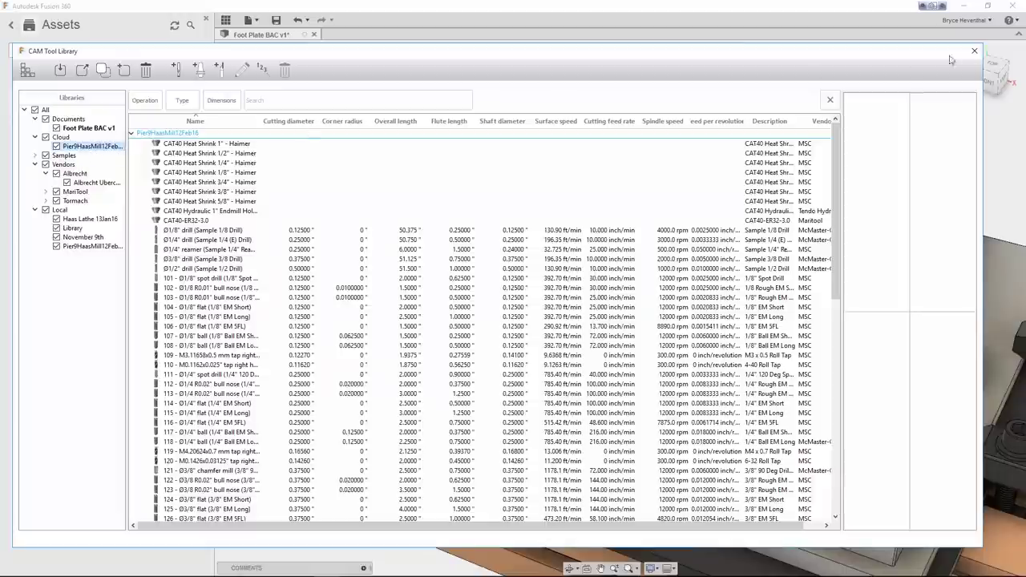
left_click(974, 51)
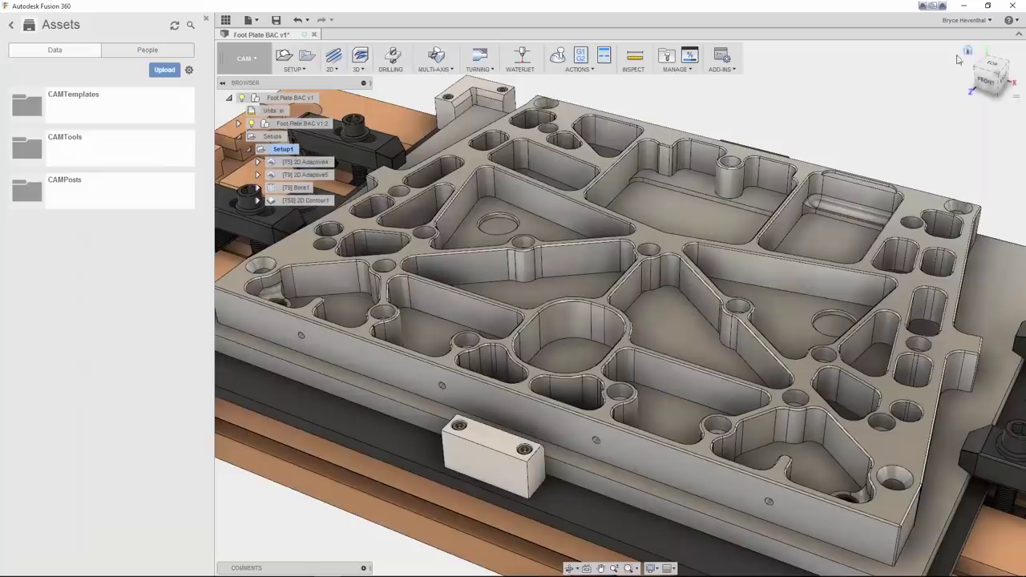
left_click(174, 27)
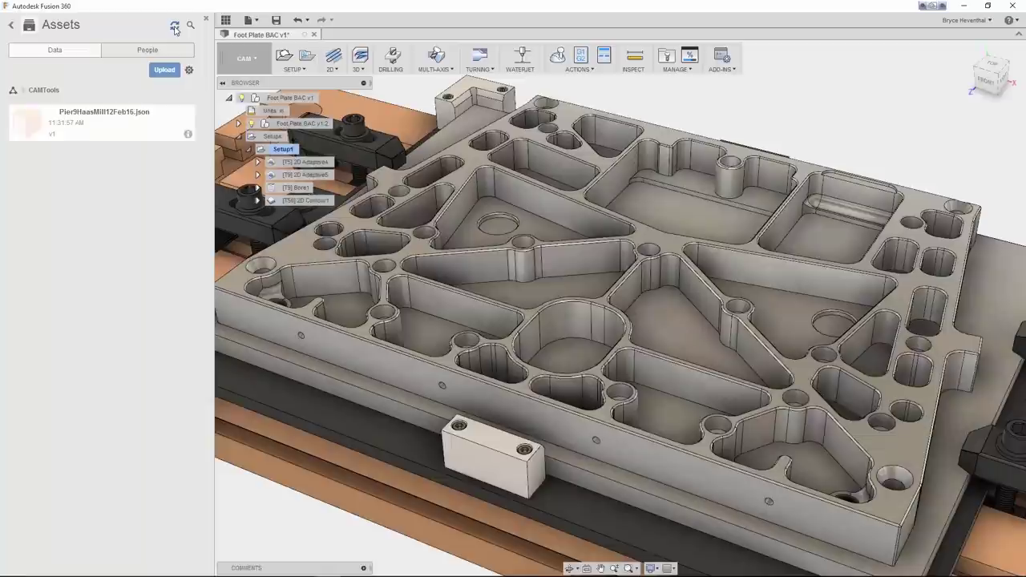
Step: Create a 'Lathe Tools' cloud library, copy all Haas Lathe 13Jan16 tools into it, and refresh Assets
left_click(666, 56)
left_click(124, 70)
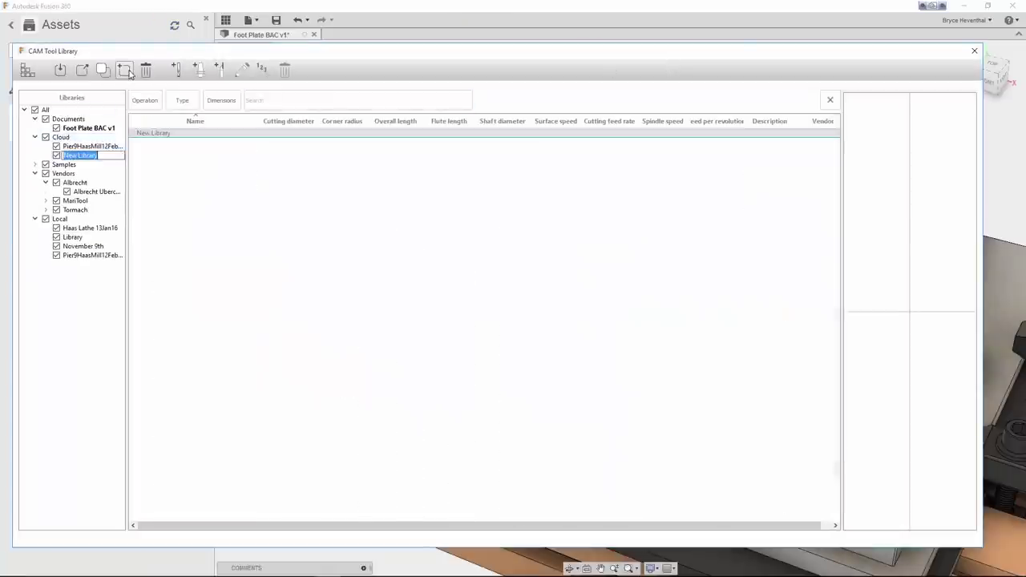
type("Lathe Tools")
key("Return")
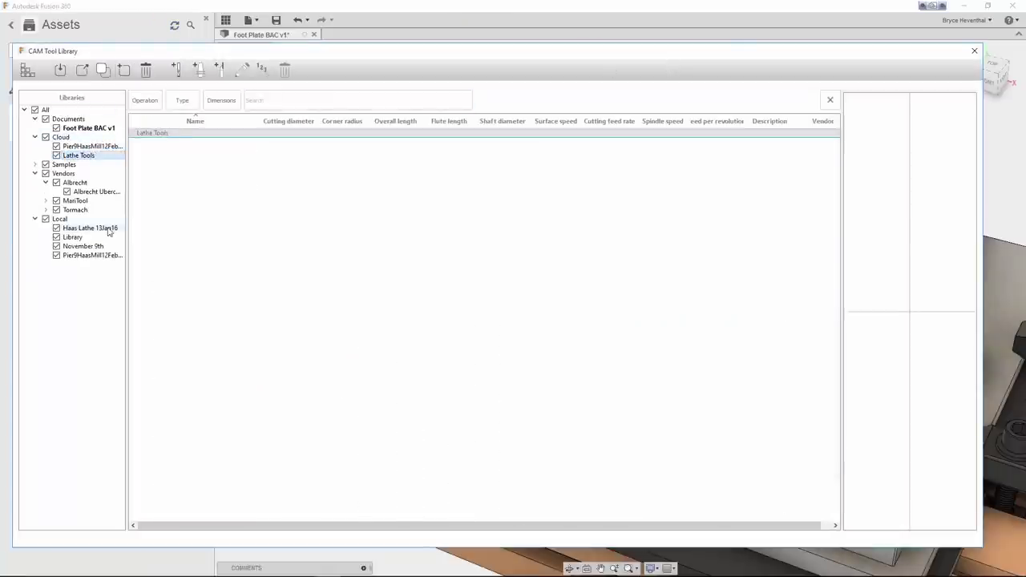
left_click(89, 228)
left_click(195, 241, "shift")
left_click_drag(195, 240, 111, 157)
left_click(88, 156)
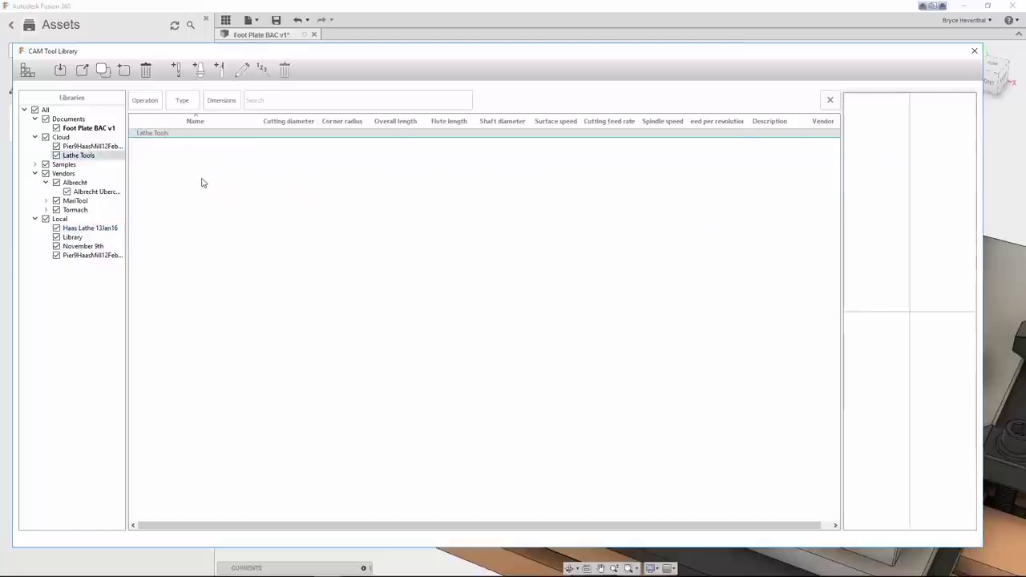
left_click(974, 51)
left_click(174, 27)
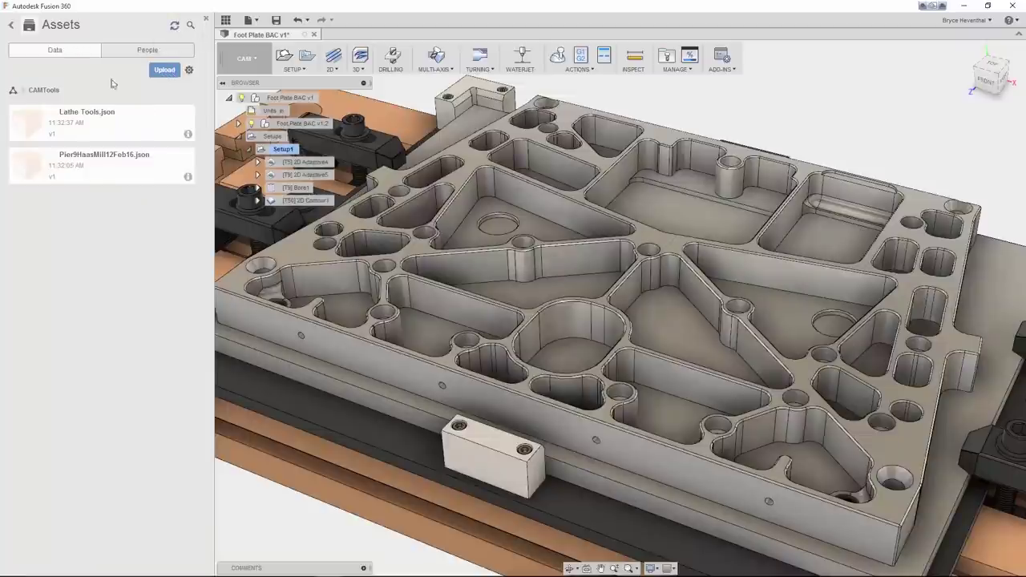
Step: Store the four Setup1 operations as the '2.5 Axis Strategy' template in CAMTemplates
left_click(12, 91)
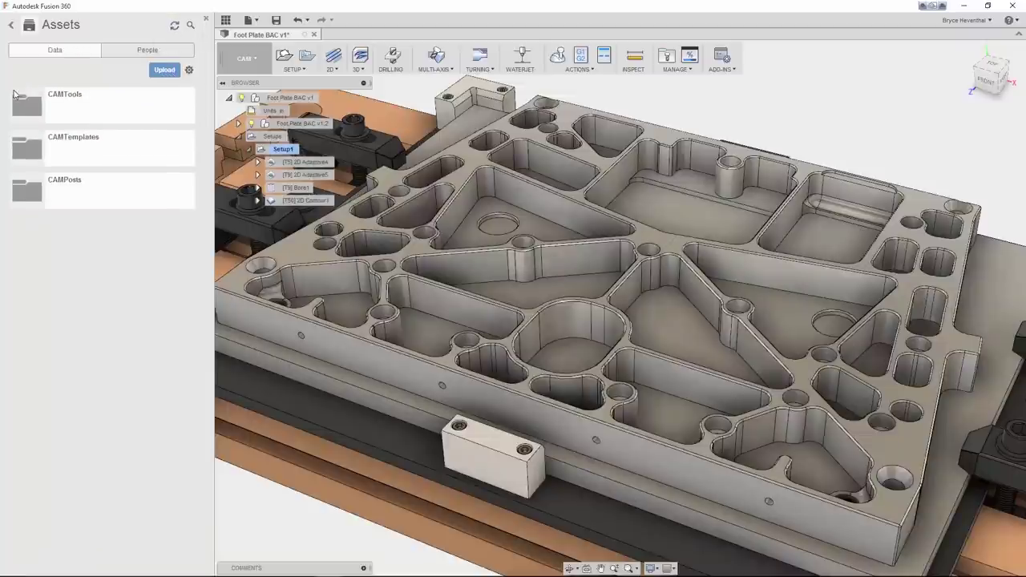
double_click(56, 143)
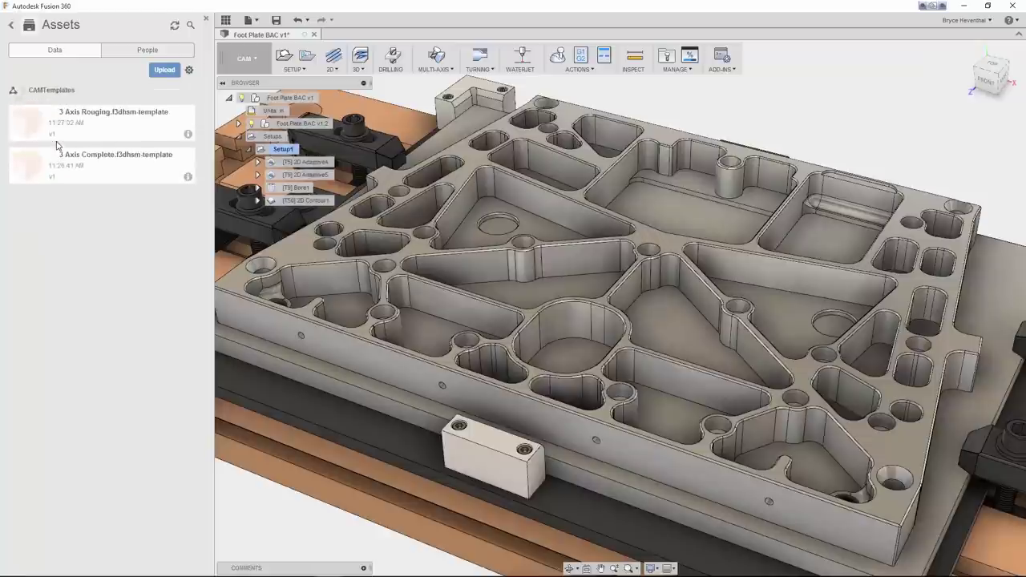
left_click(295, 163)
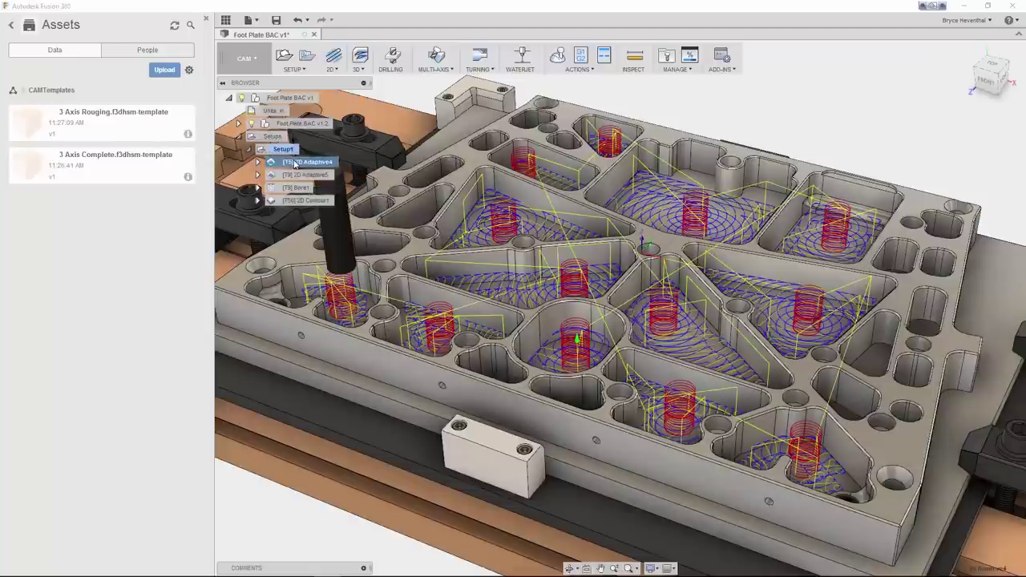
left_click(293, 200, "shift")
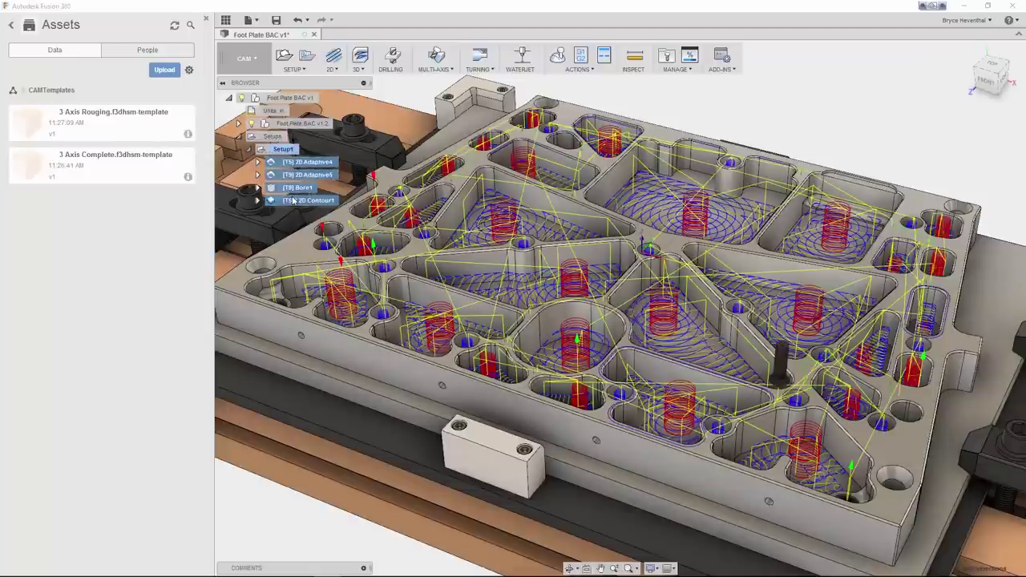
right_click(293, 200)
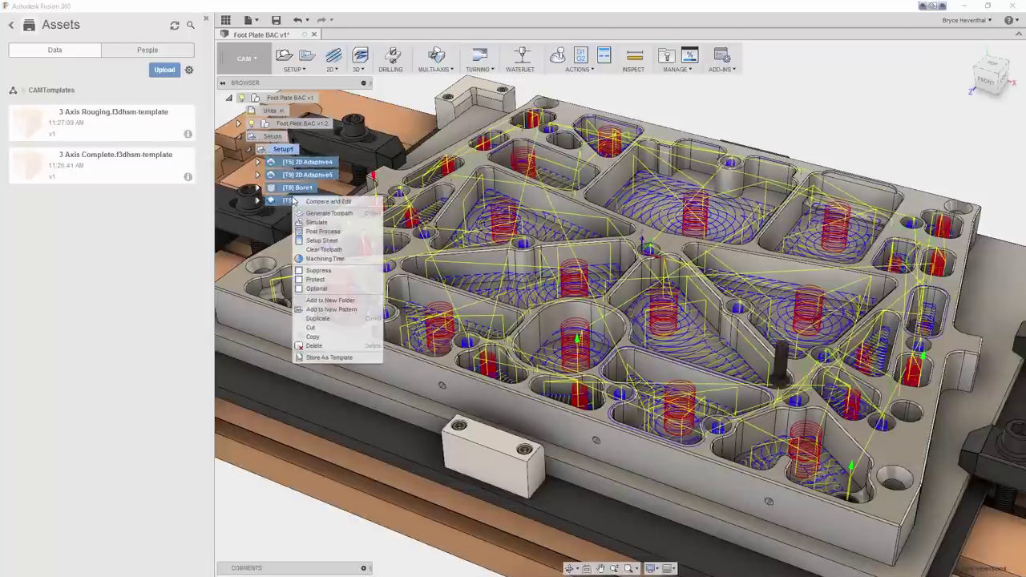
left_click(321, 358)
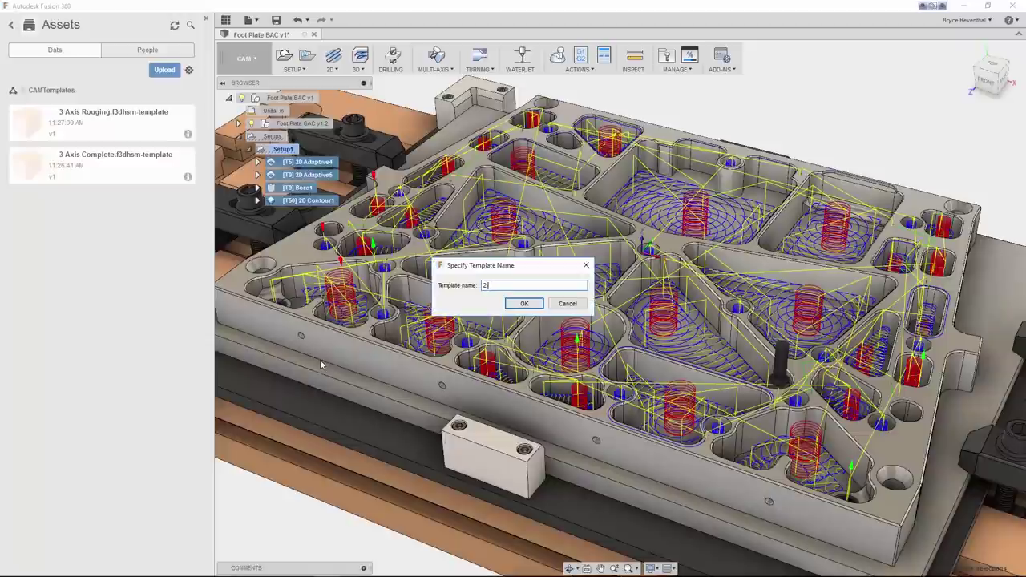
type("2.5 Axis St")
key("Return")
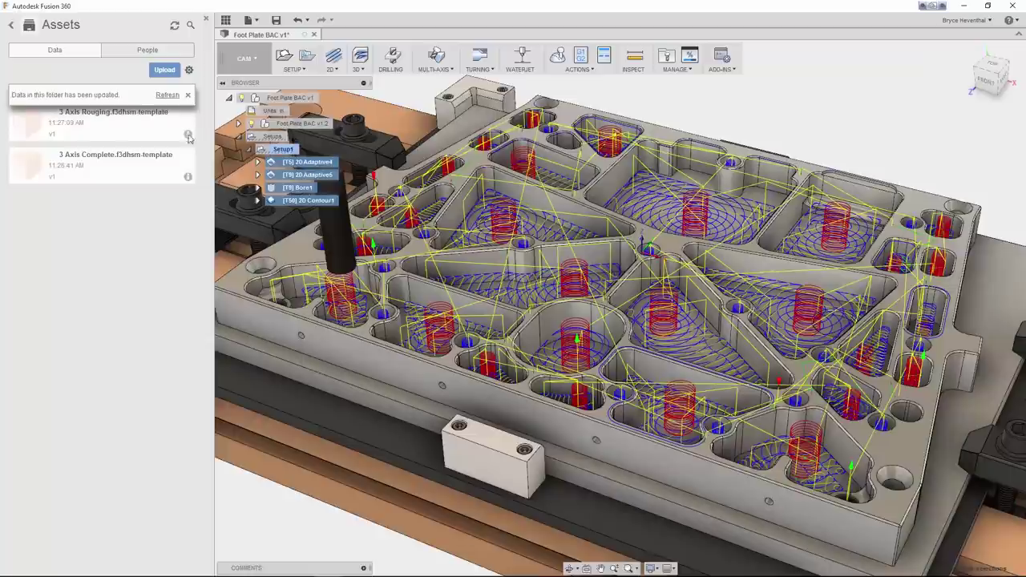
Step: Delete the four operations and reapply them by dragging the 2.5 Axis Strategy template onto the part
left_click(167, 96)
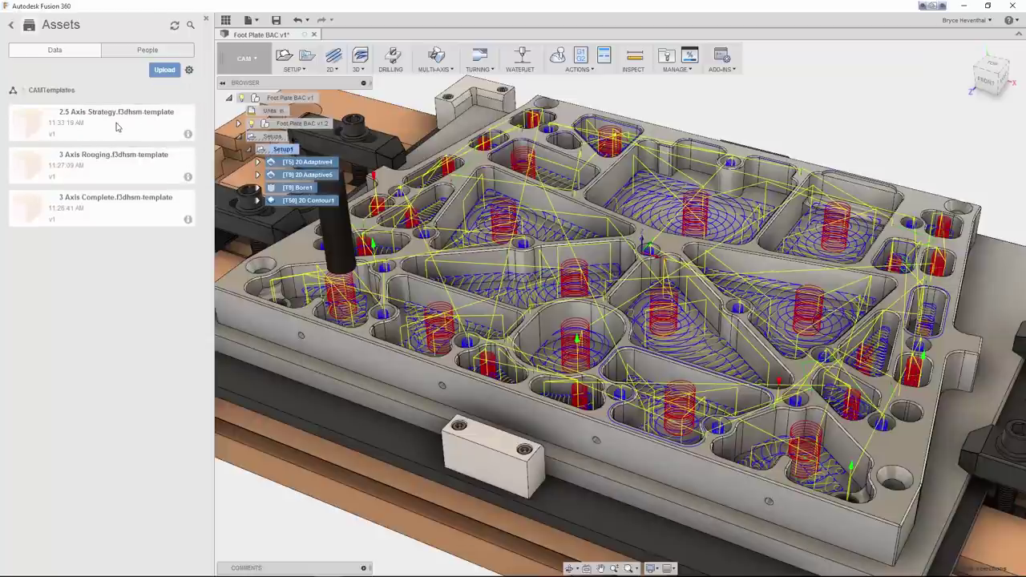
key("Delete")
left_click_drag(132, 122, 275, 164)
right_click(277, 163)
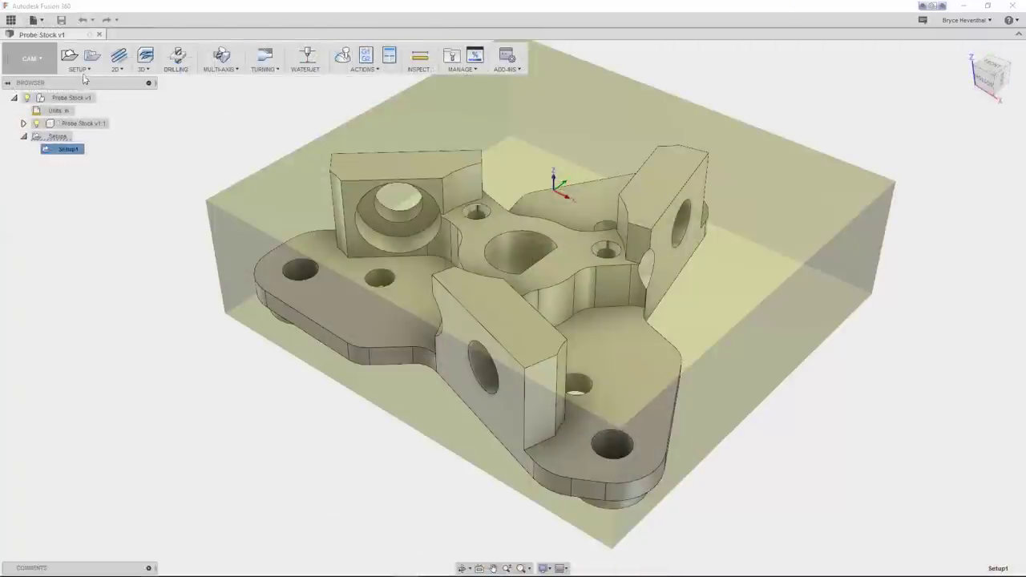
Step: Start a WCS probe using the Ø0.24" probe with Probe Mode set to Stock
left_click(81, 70)
left_click(84, 132)
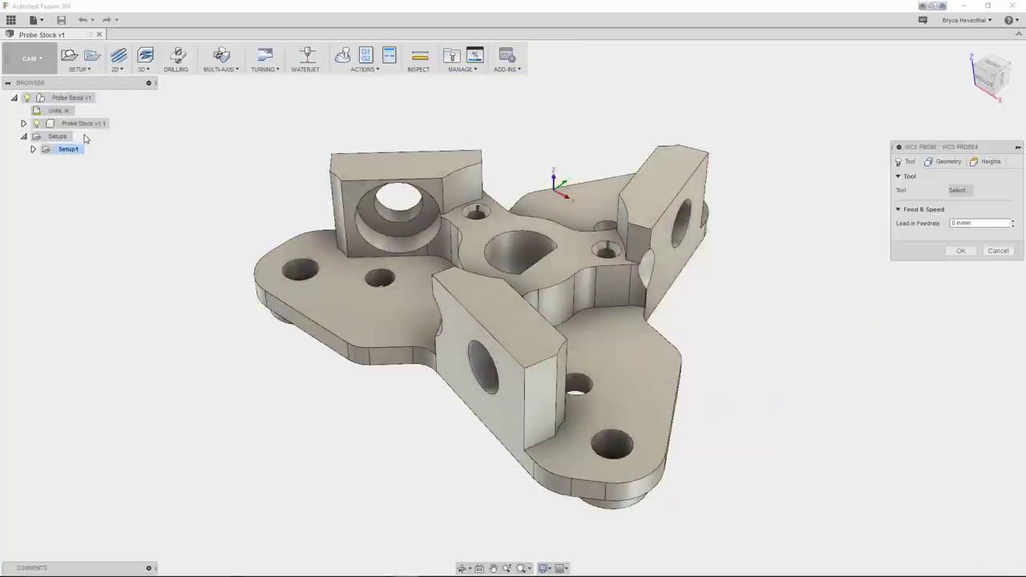
left_click(955, 195)
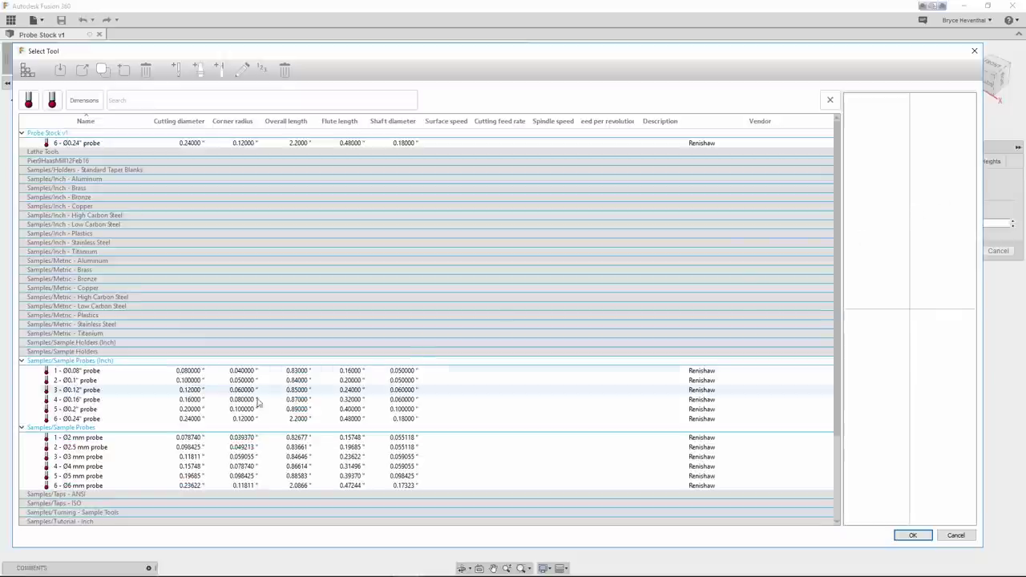
double_click(206, 418)
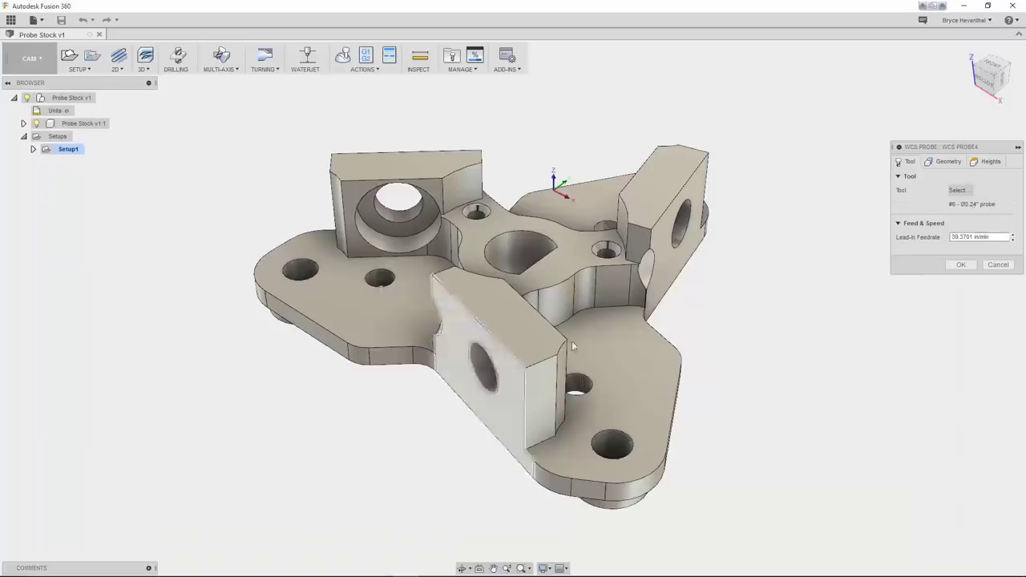
left_click(945, 165)
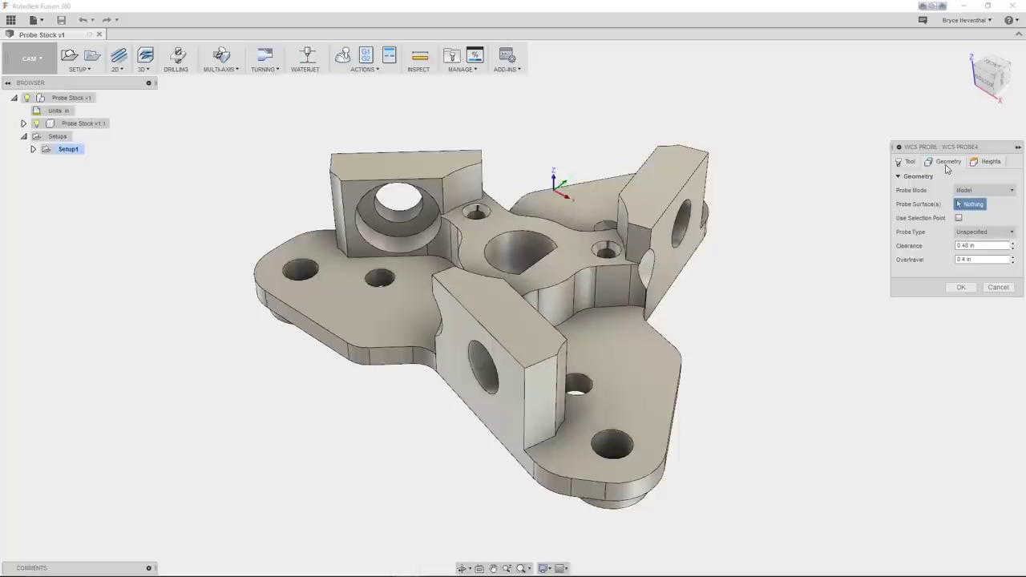
left_click(968, 191)
left_click(973, 214)
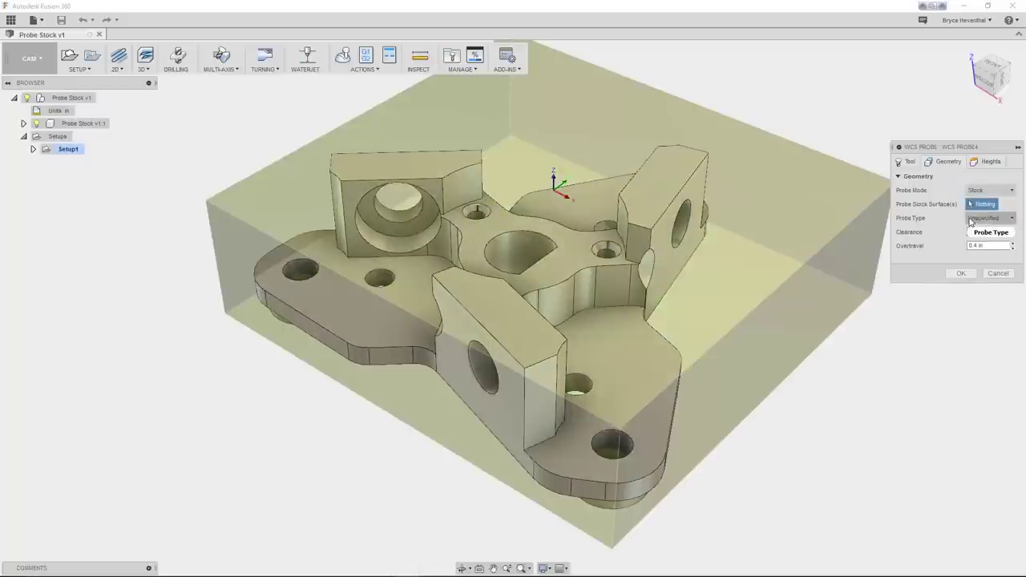
Step: Pick four faces of the stock to probe and confirm the WCS probe
left_click(836, 275)
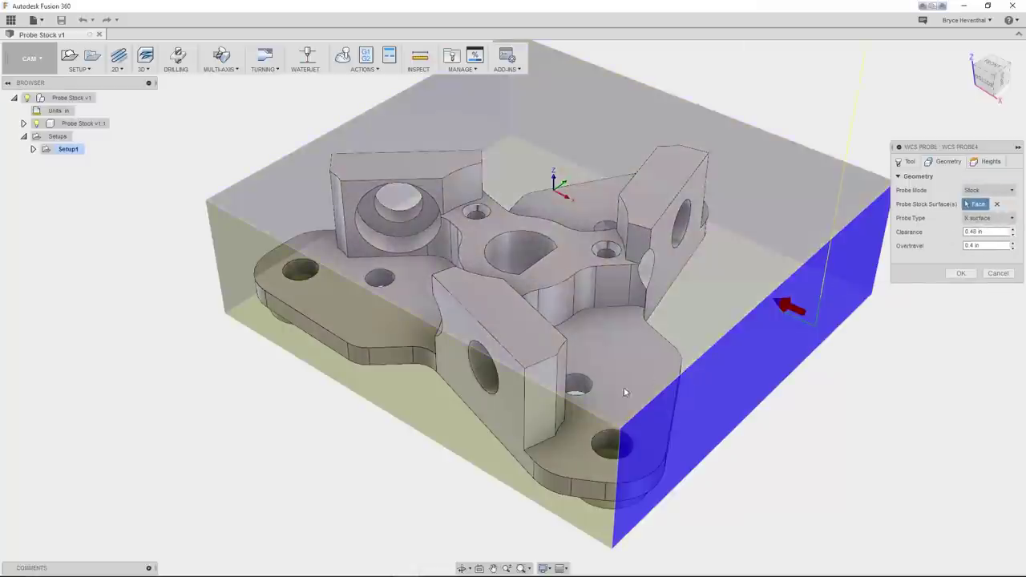
left_click(464, 422)
middle_click_drag(464, 422, 425, 399, "shift")
left_click(406, 419)
left_click(425, 399)
left_click(992, 93)
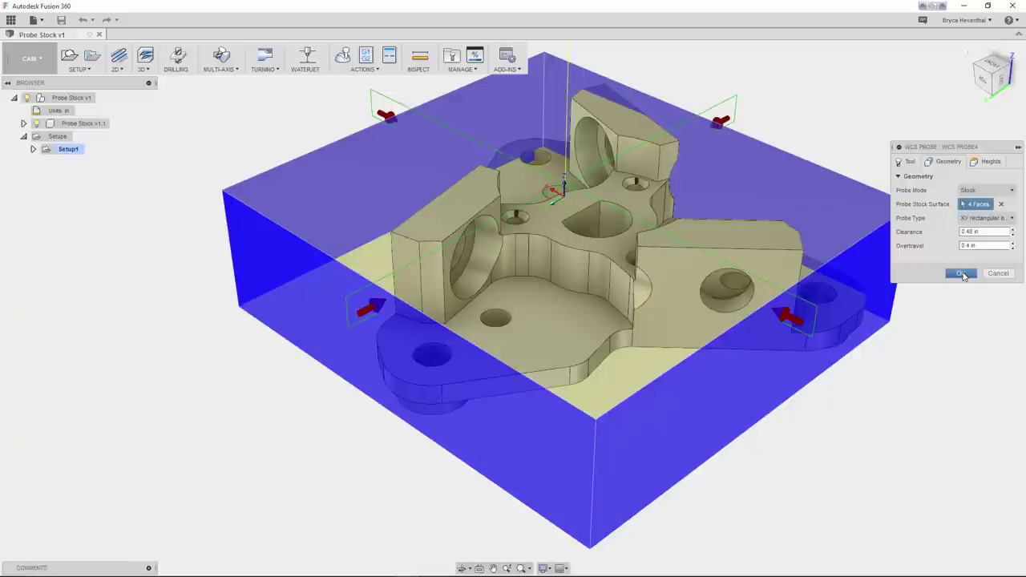
left_click(962, 274)
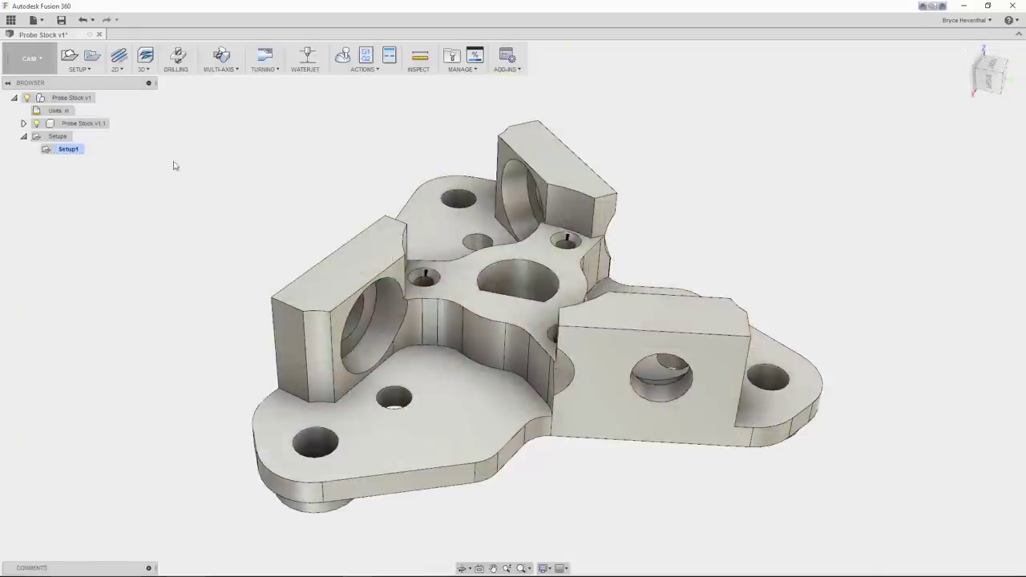
Step: Add a second WCS probe on the part's top face as a Z-surface probe
left_click(83, 69)
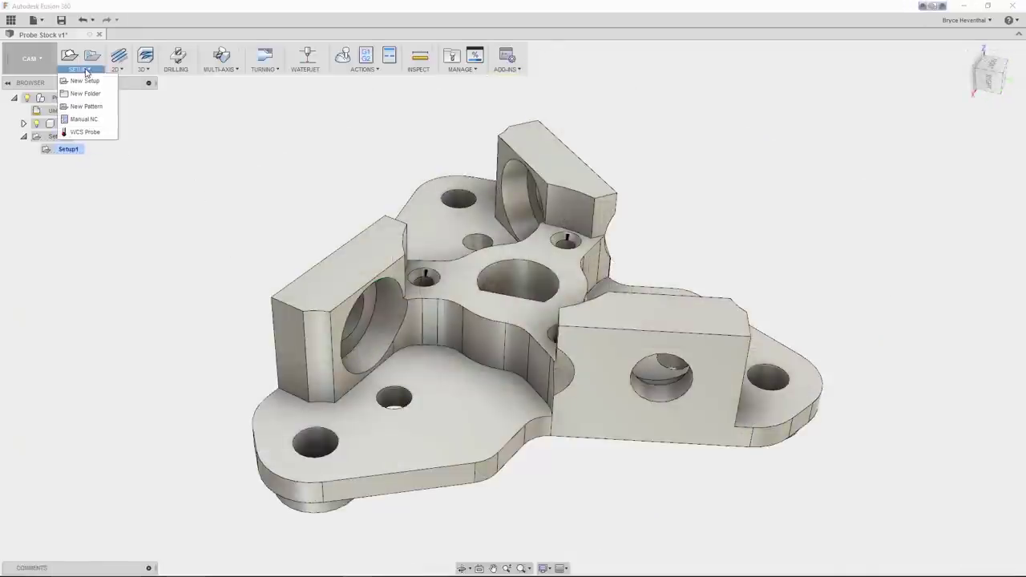
left_click(85, 132)
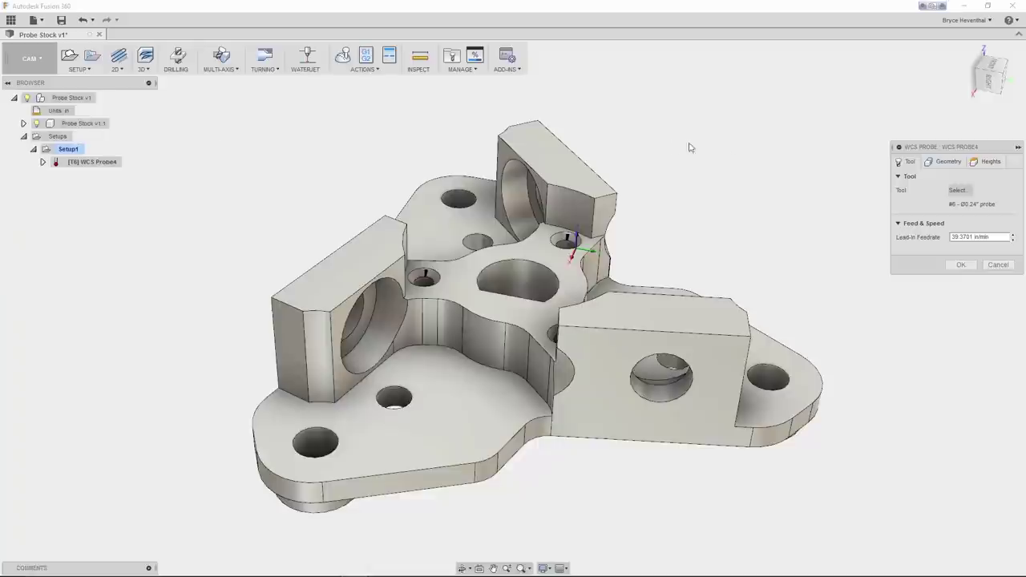
left_click(932, 164)
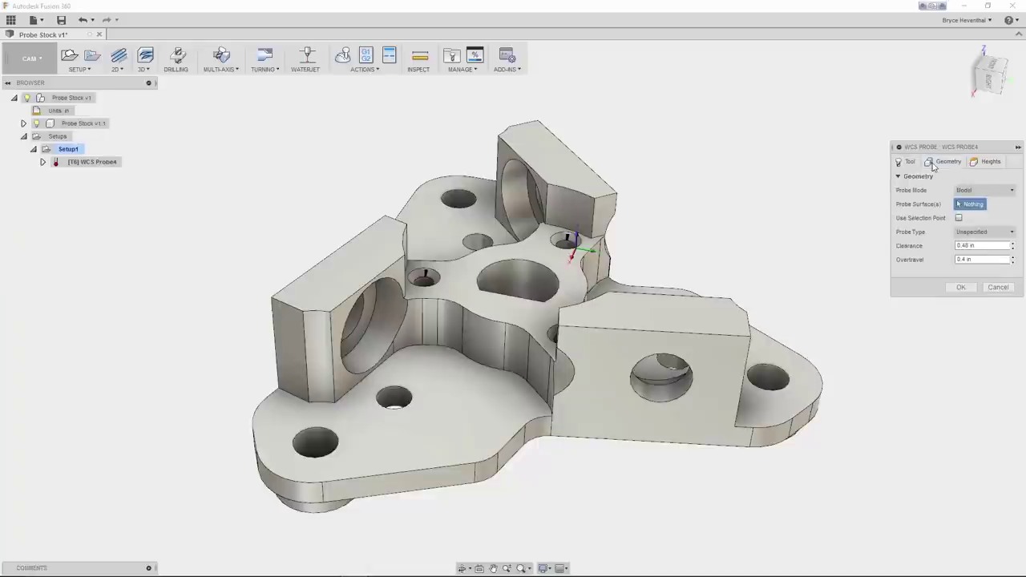
left_click(492, 259)
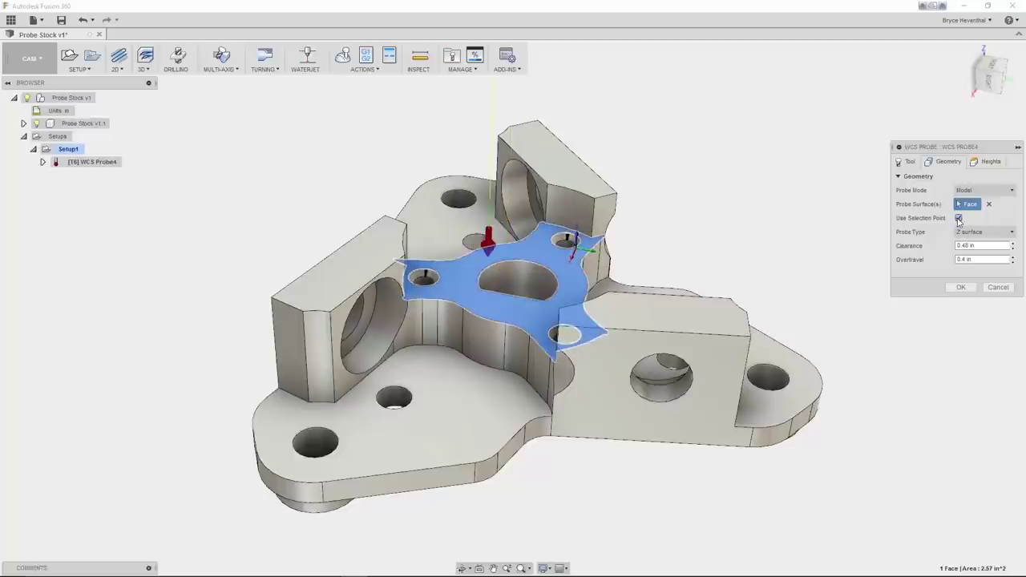
left_click(960, 286)
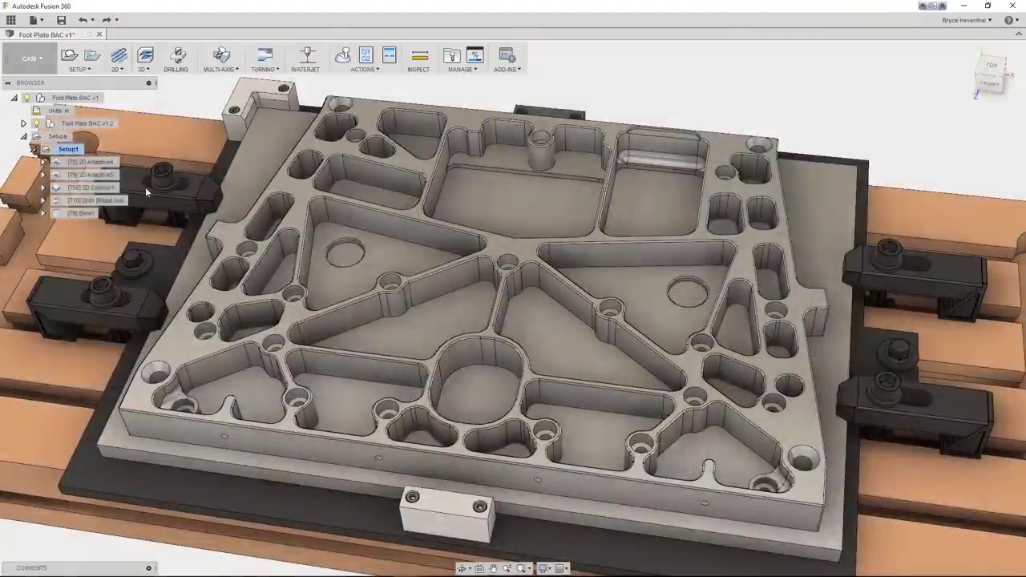
right_click(104, 200)
key("Escape")
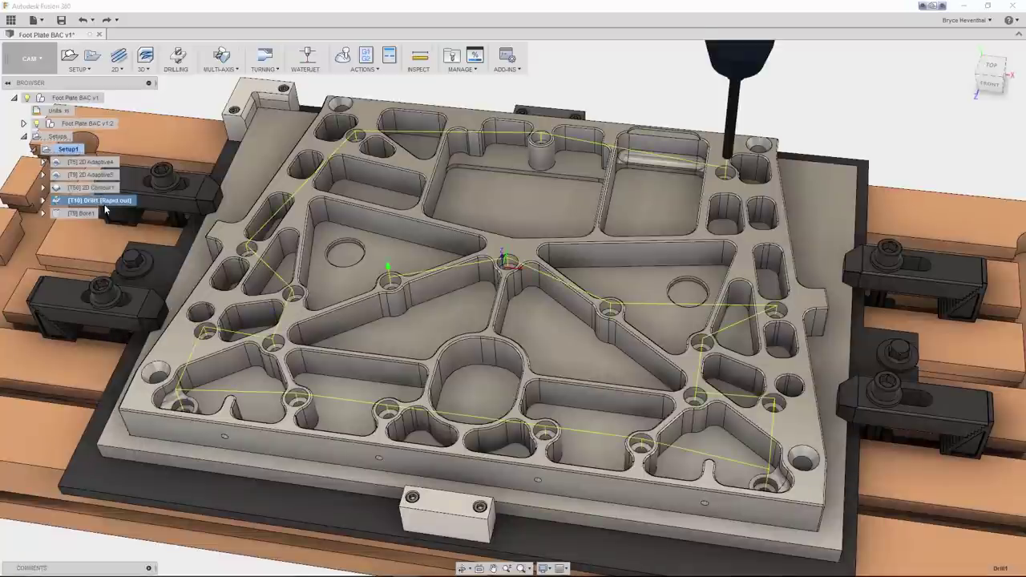
double_click(104, 202)
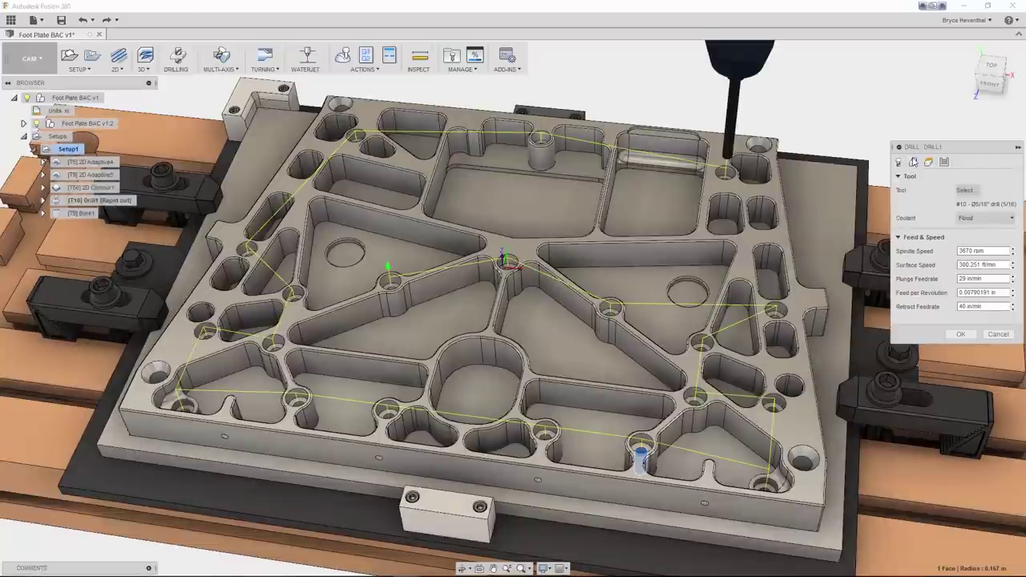
left_click(914, 163)
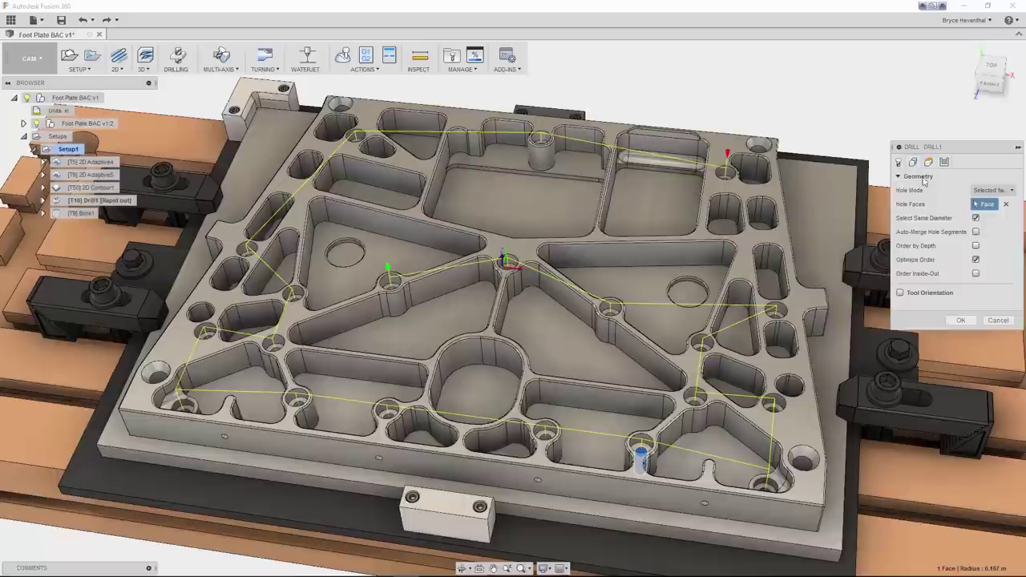
left_click(962, 321)
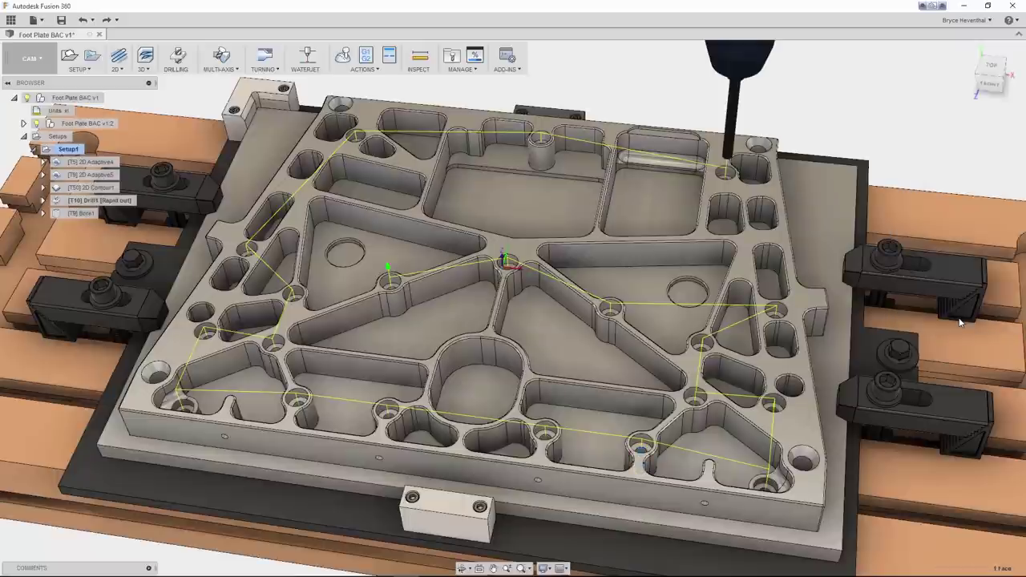
left_click(119, 69)
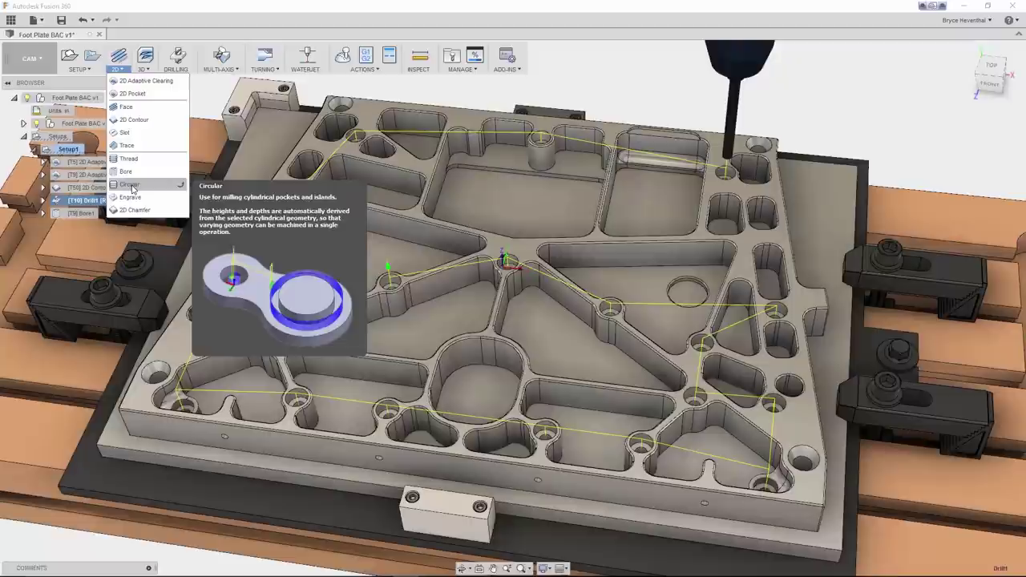
Step: Turn on Optimize Order for Bore1's 20 holes and regenerate its toolpath
left_click(77, 211)
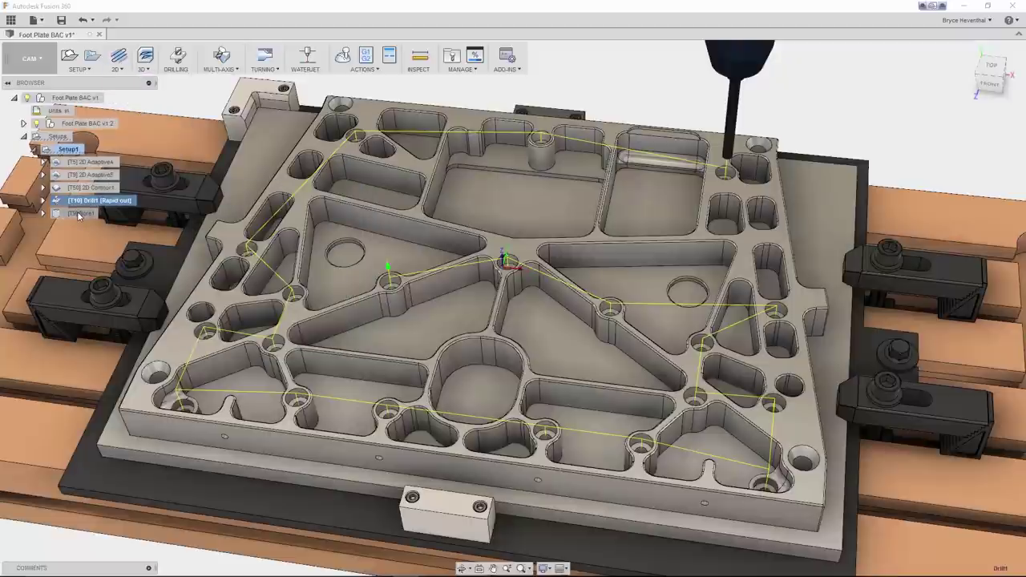
left_click(77, 212)
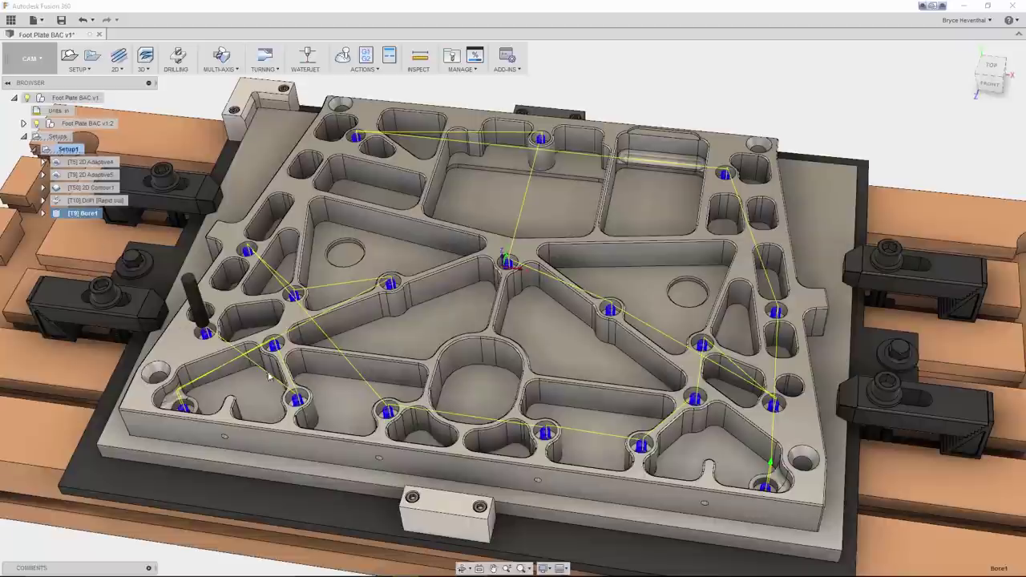
right_click(88, 215)
left_click(92, 219)
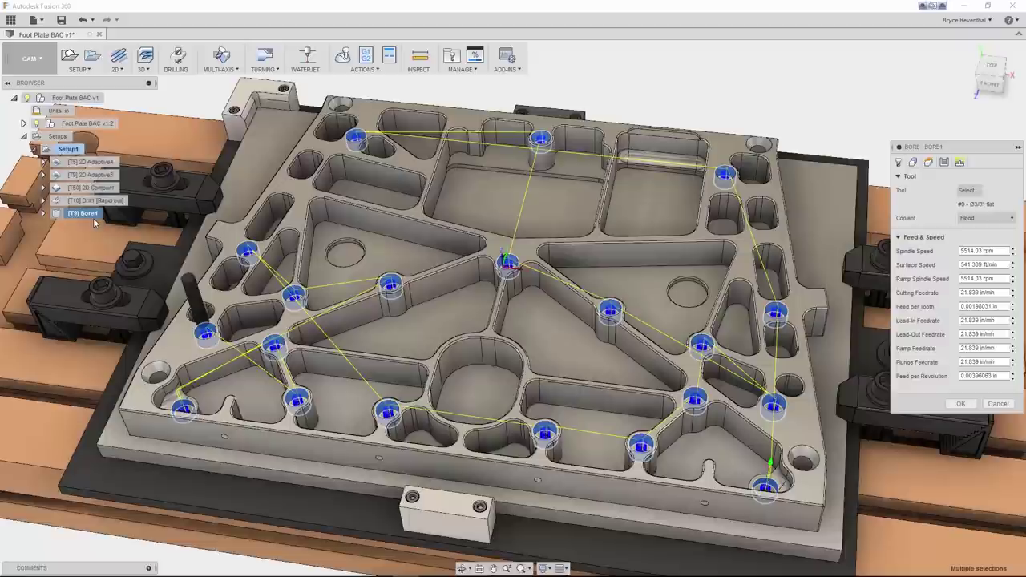
left_click(913, 163)
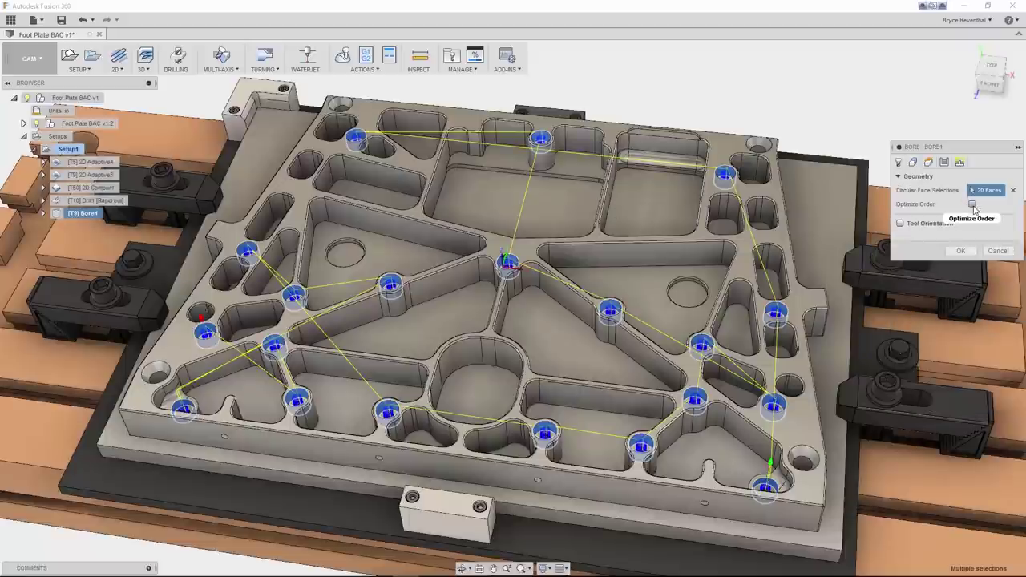
left_click(973, 205)
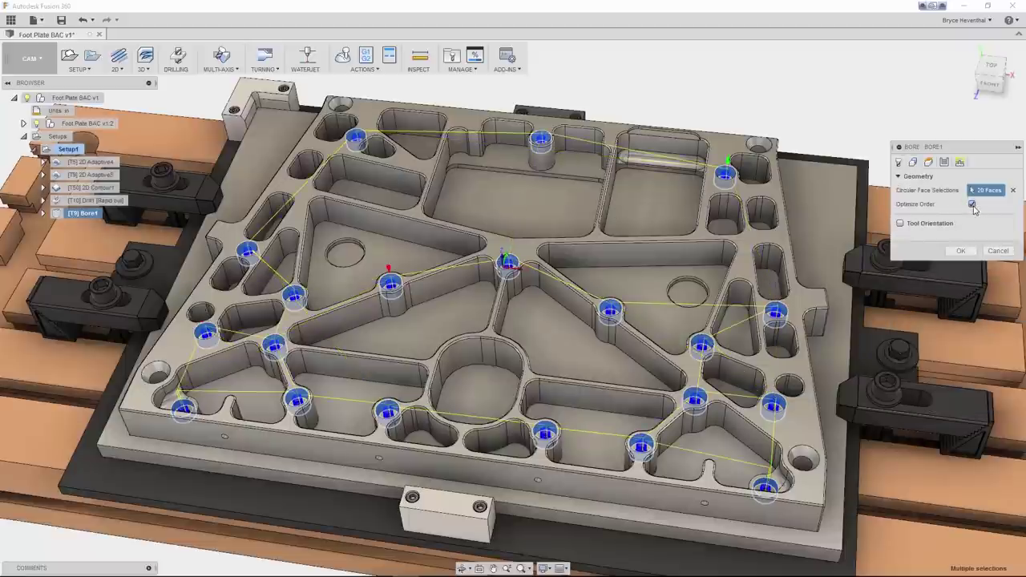
left_click(962, 251)
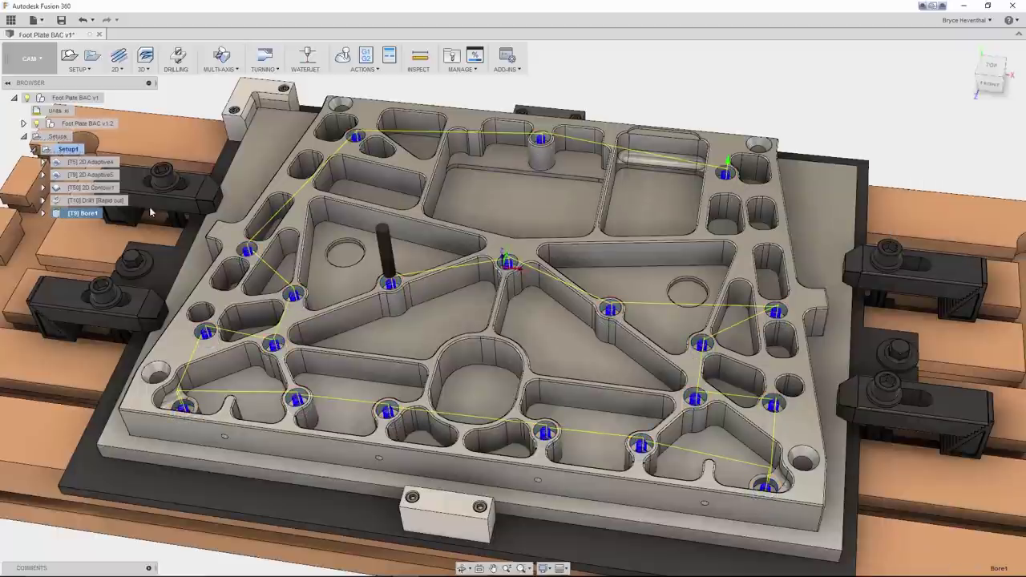
left_click(103, 202, "ctrl")
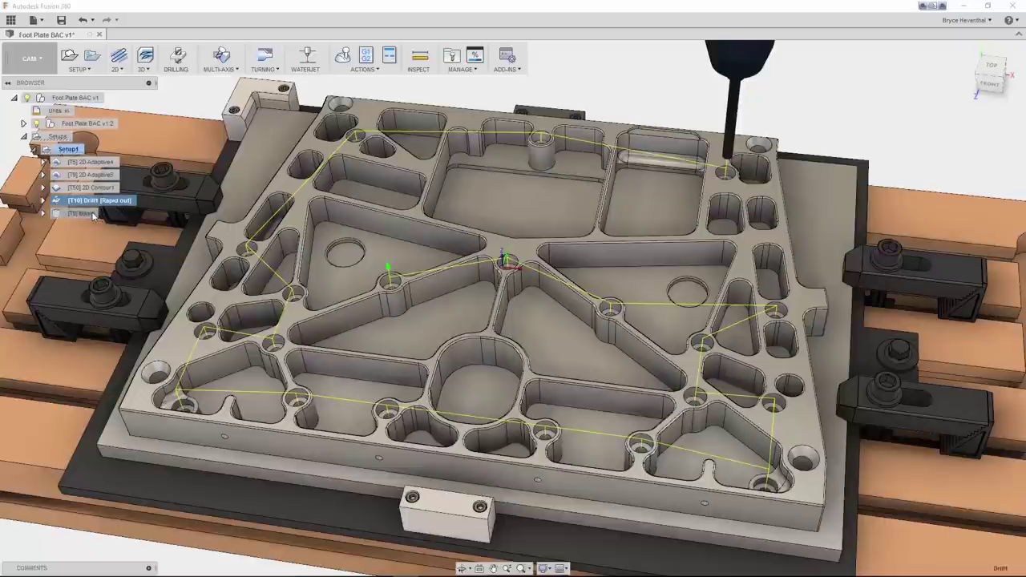
Step: Add a Turning Secondary Spindle Chuck to Setup1 with a 1.7 in chuck plane offset
left_click(94, 213)
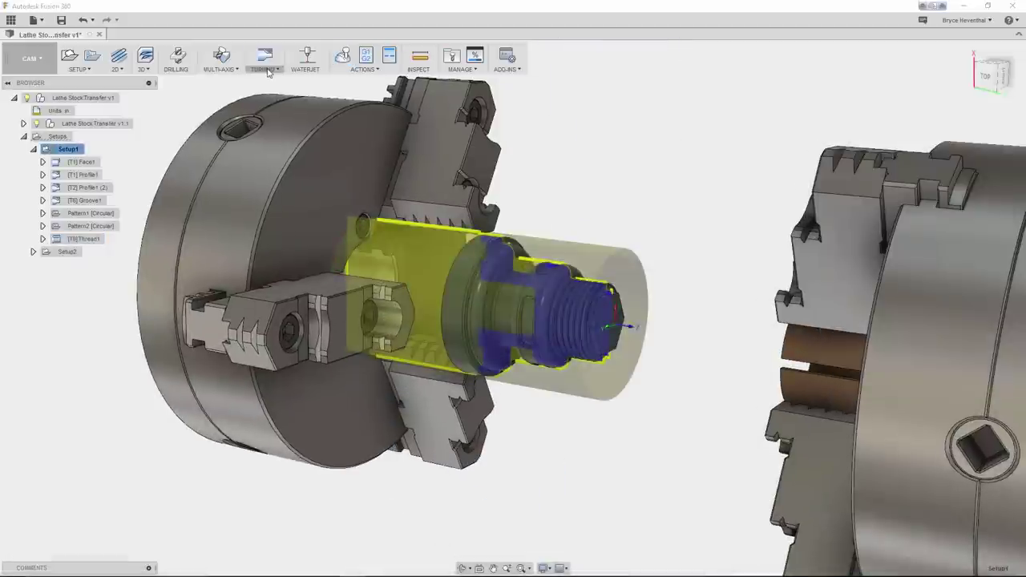
left_click(269, 70)
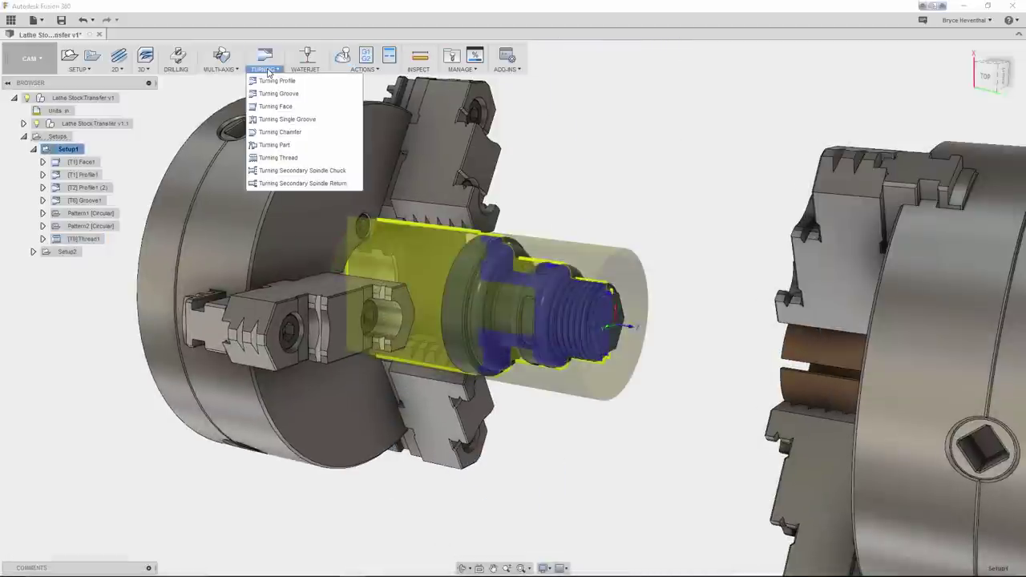
left_click(282, 172)
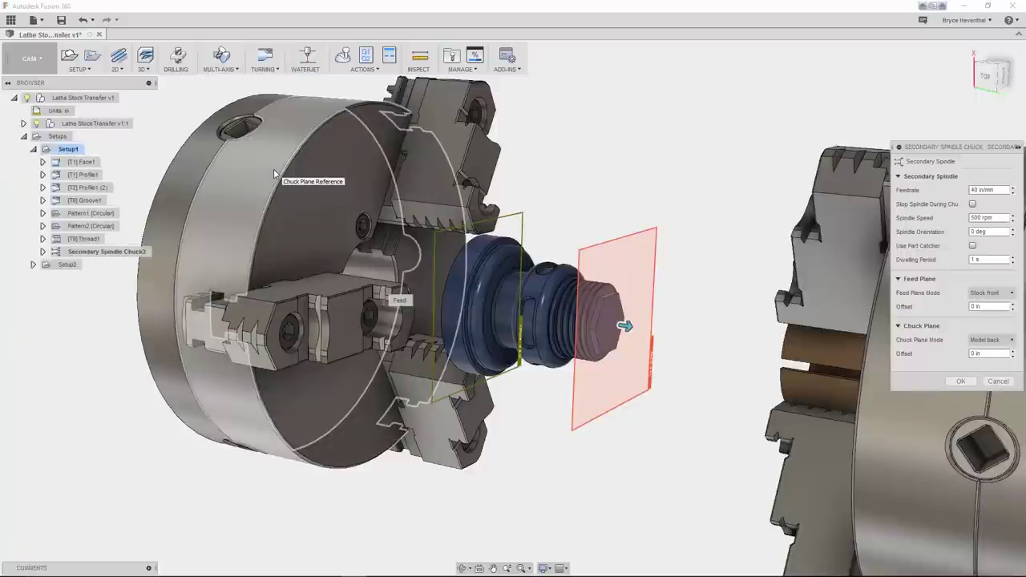
left_click(434, 244)
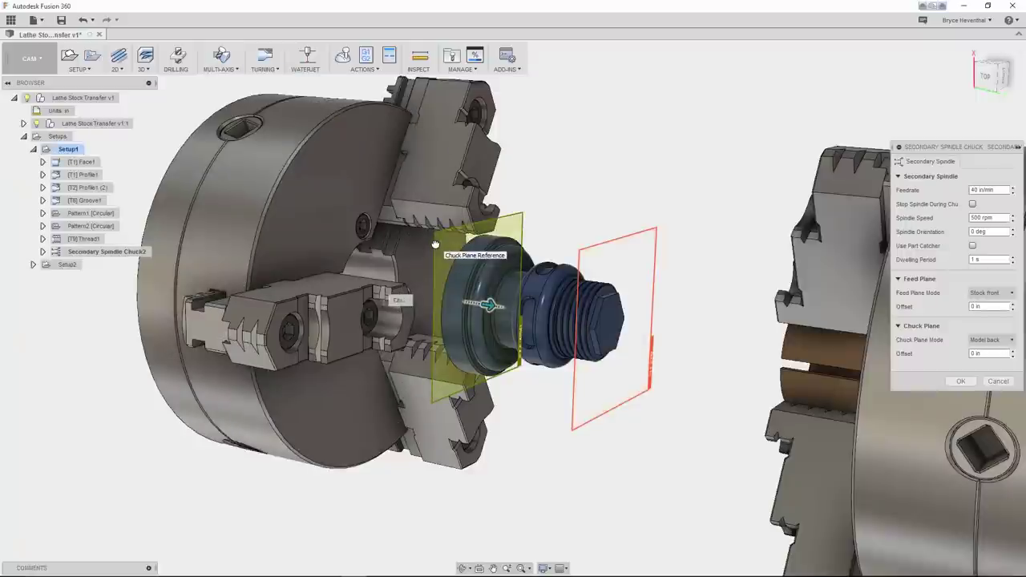
middle_click_drag(433, 244, 519, 307, "shift")
left_click_drag(521, 307, 604, 321)
left_click(990, 356)
type("1.7")
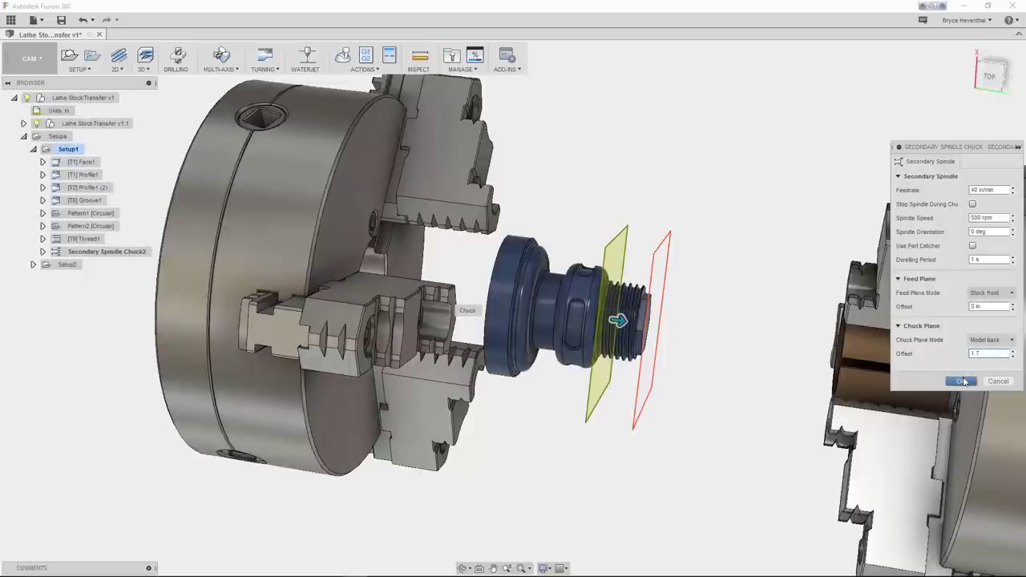
left_click(964, 381)
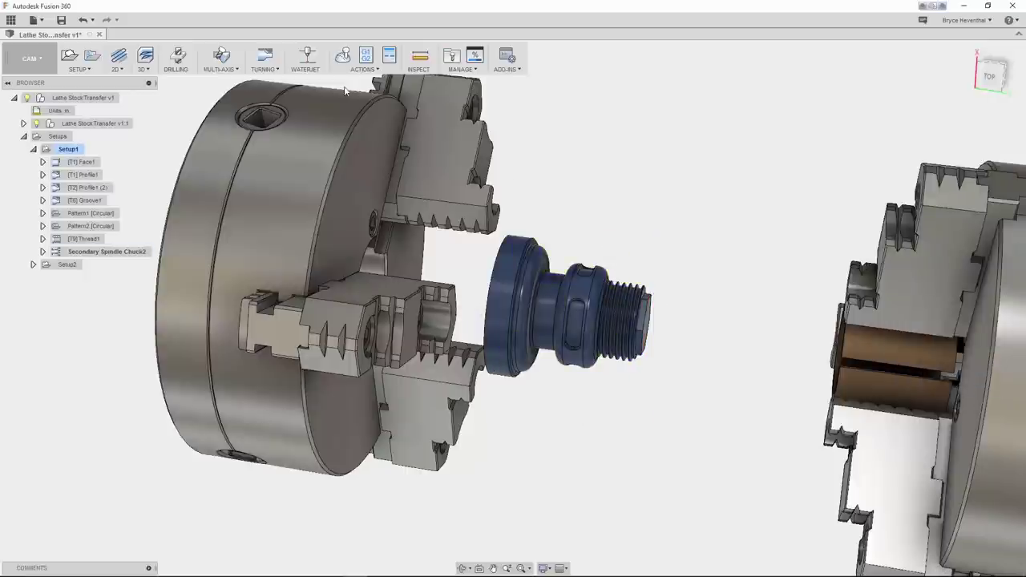
Step: Add a Turning Part-off operation to the lathe setup with default settings
left_click(273, 70)
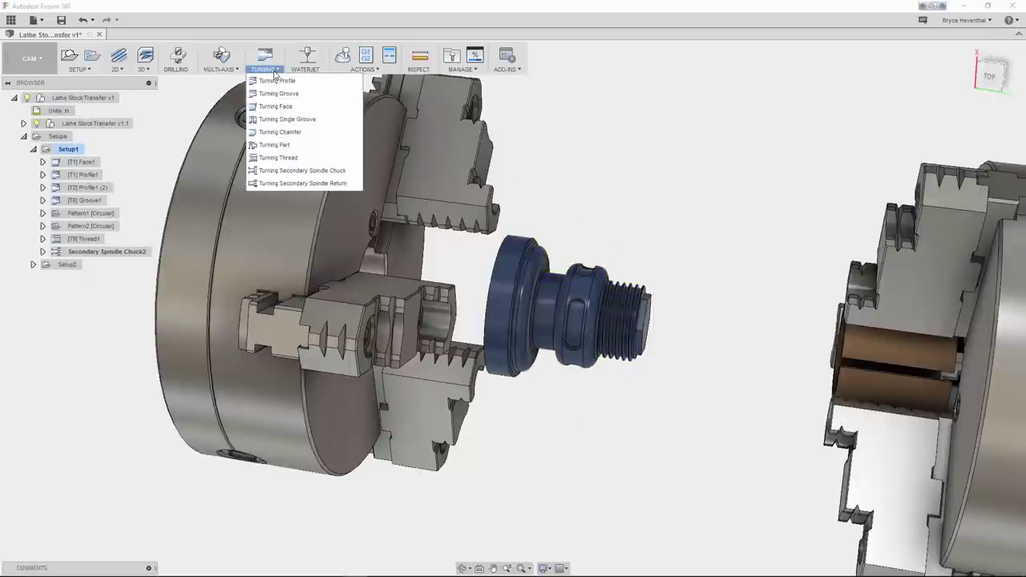
left_click(266, 145)
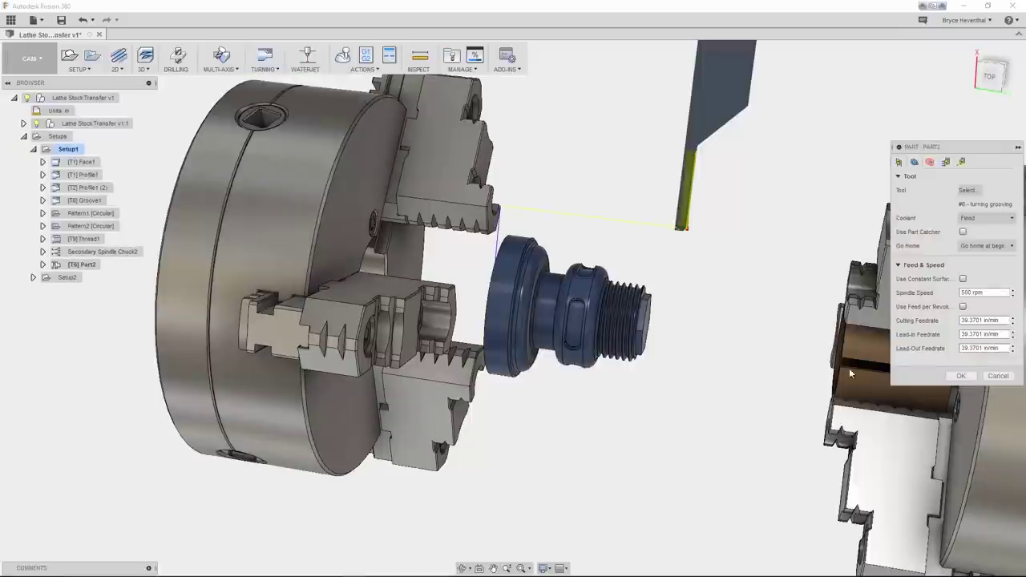
left_click(961, 376)
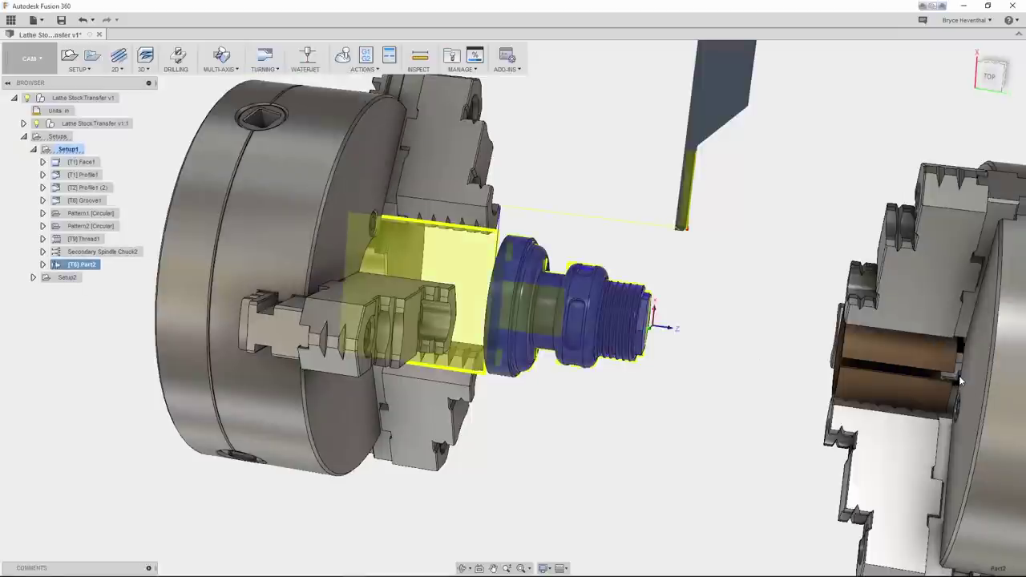
mouse_move(753, 342)
middle_mouse_down("shift")
mouse_move(767, 337)
mouse_move(738, 342)
middle_mouse_up("shift")
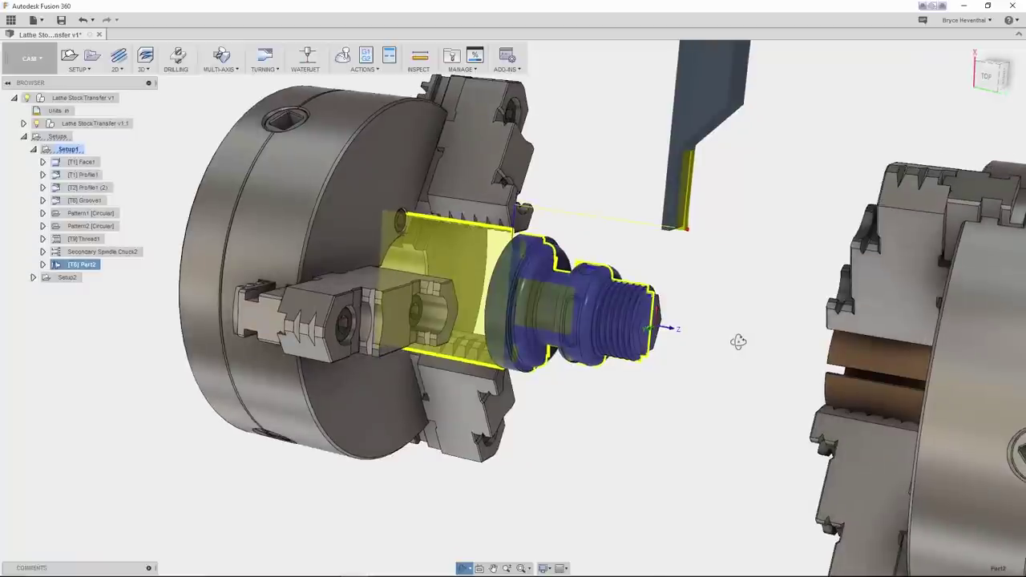
Step: Add a Turning Secondary Spindle Return and play the stock transfer simulation
left_click(264, 64)
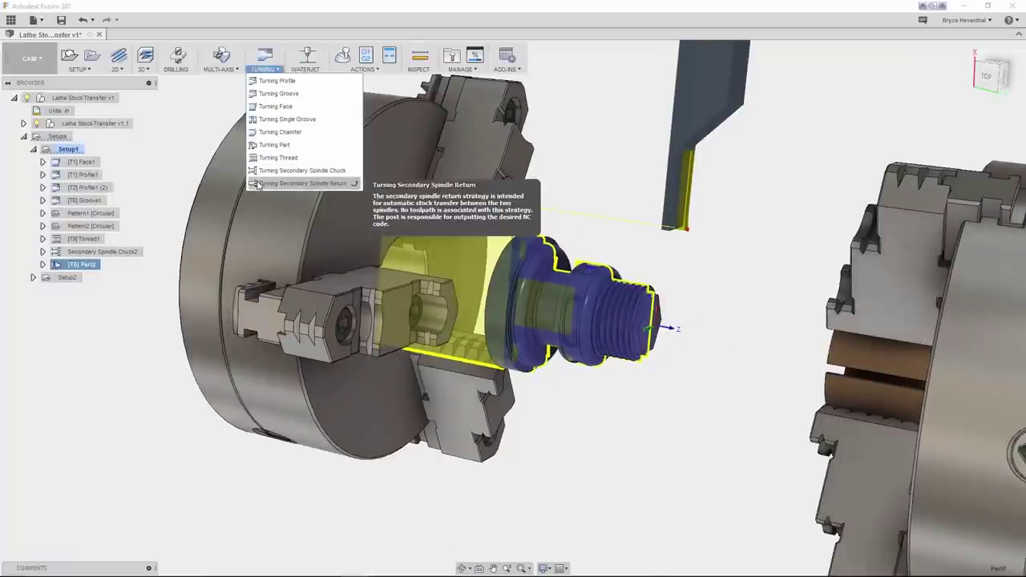
left_click(292, 182)
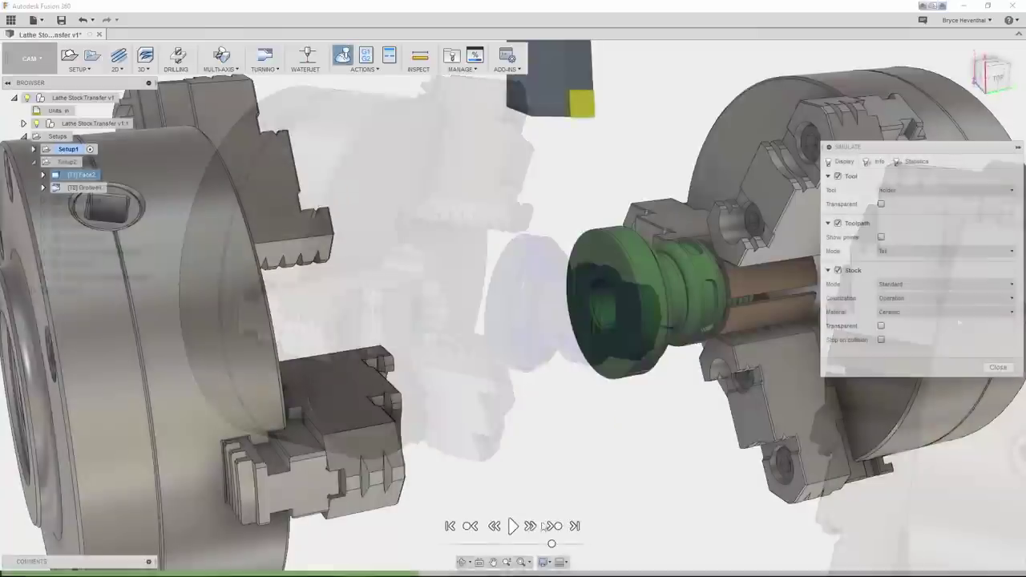
left_click(513, 526)
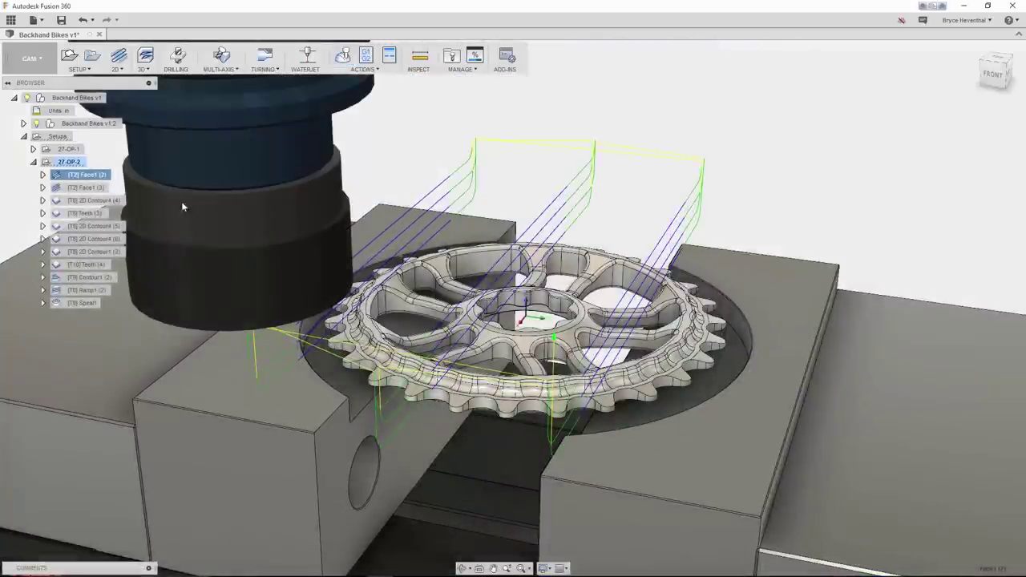
Step: Edit [T2] Face1 (3) to cut both sides on the Passes tab and regenerate
left_click(93, 188)
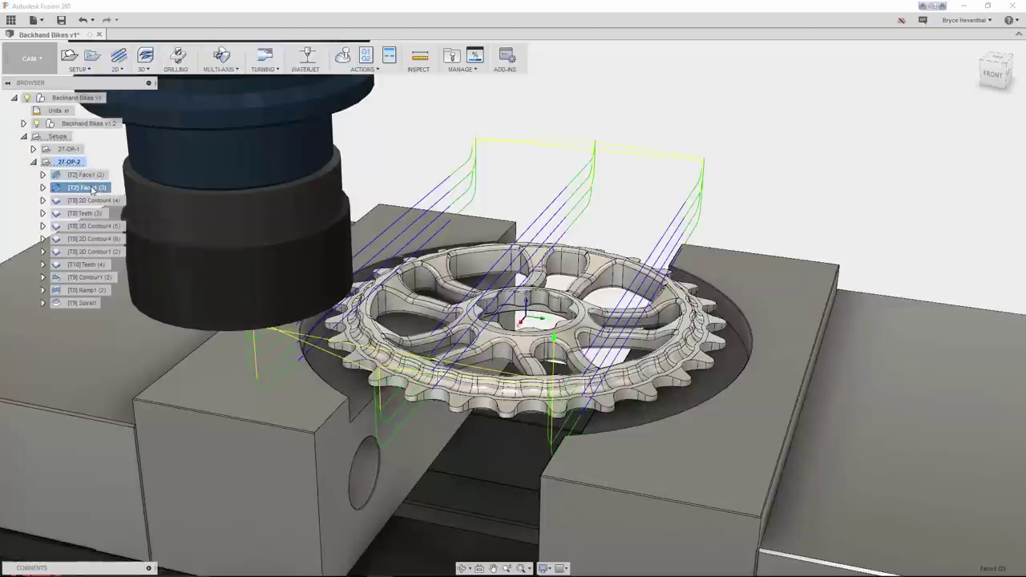
right_click(93, 188)
left_click(104, 197)
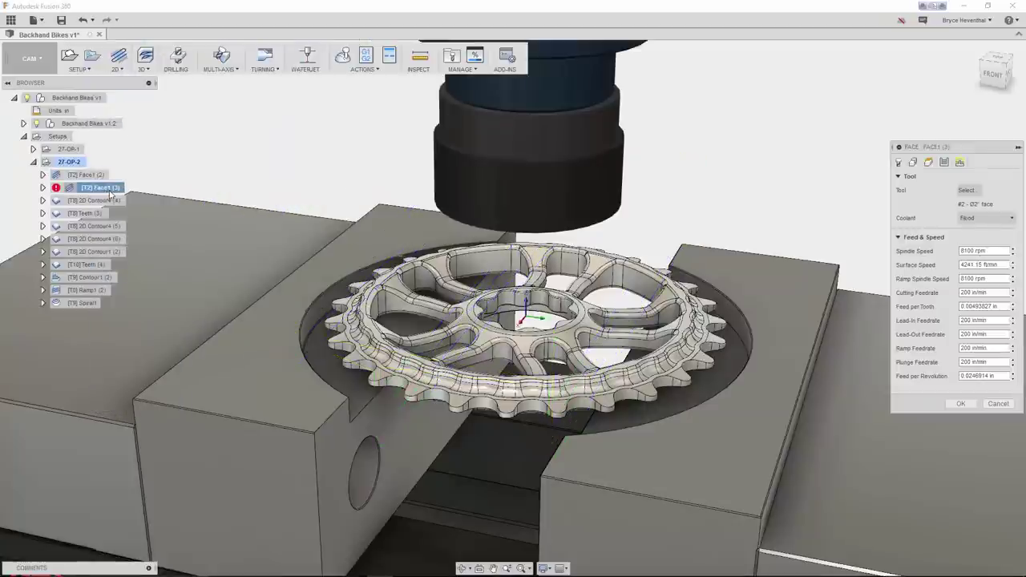
left_click(945, 163)
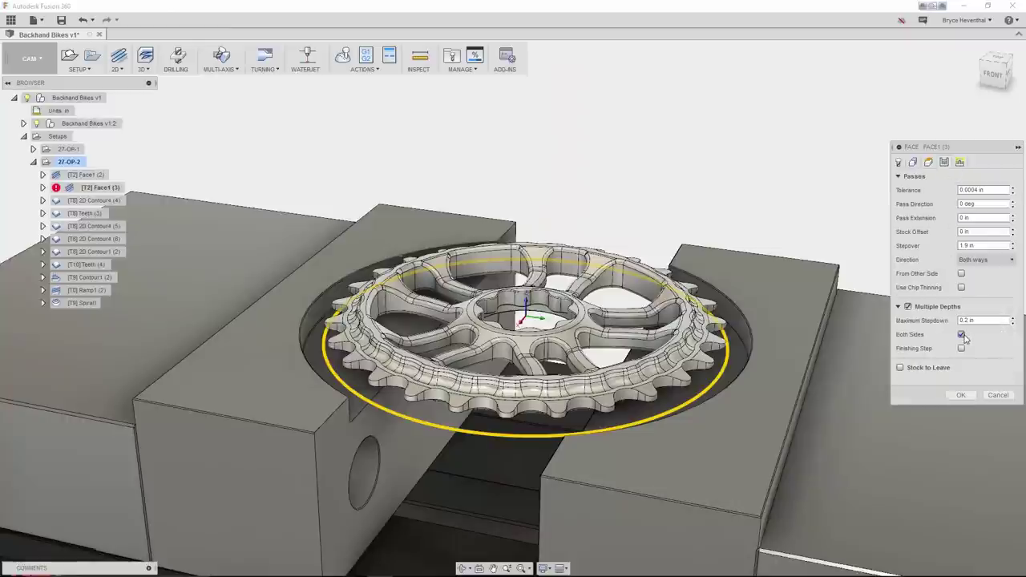
left_click(960, 394)
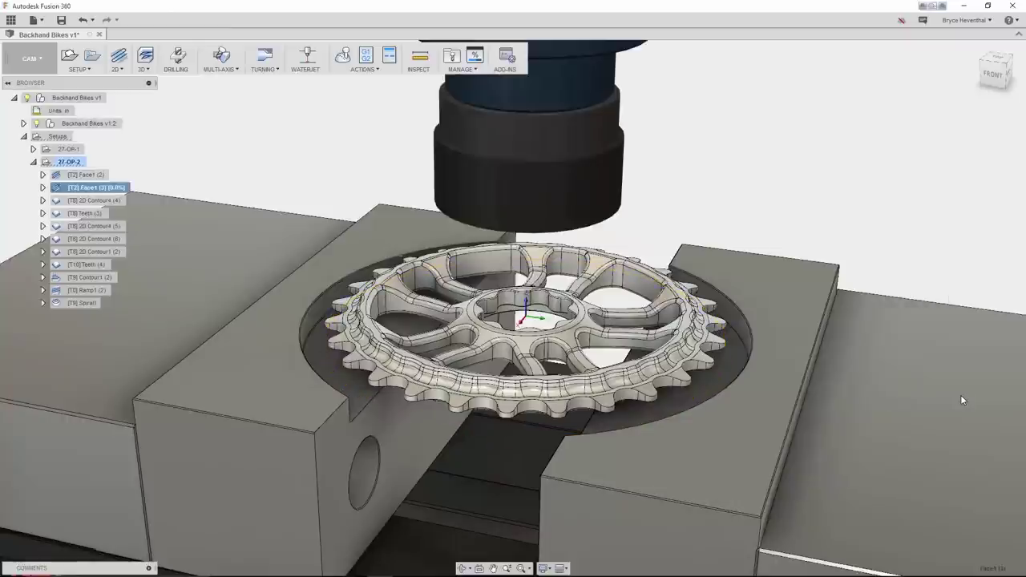
Step: Play the sprocket facing simulation through its passes, then exit
left_click(513, 526)
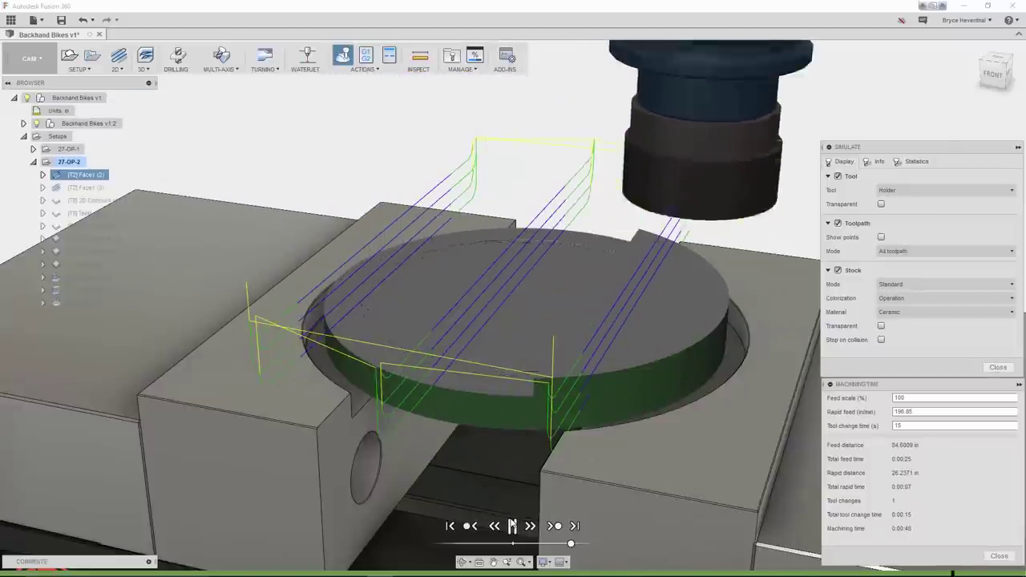
left_click(513, 525)
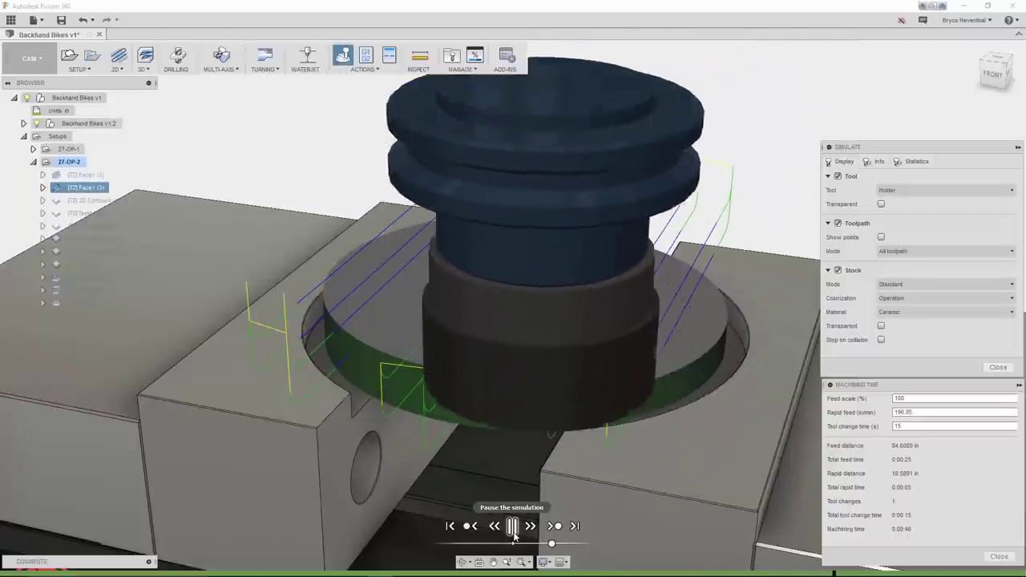
key("Escape")
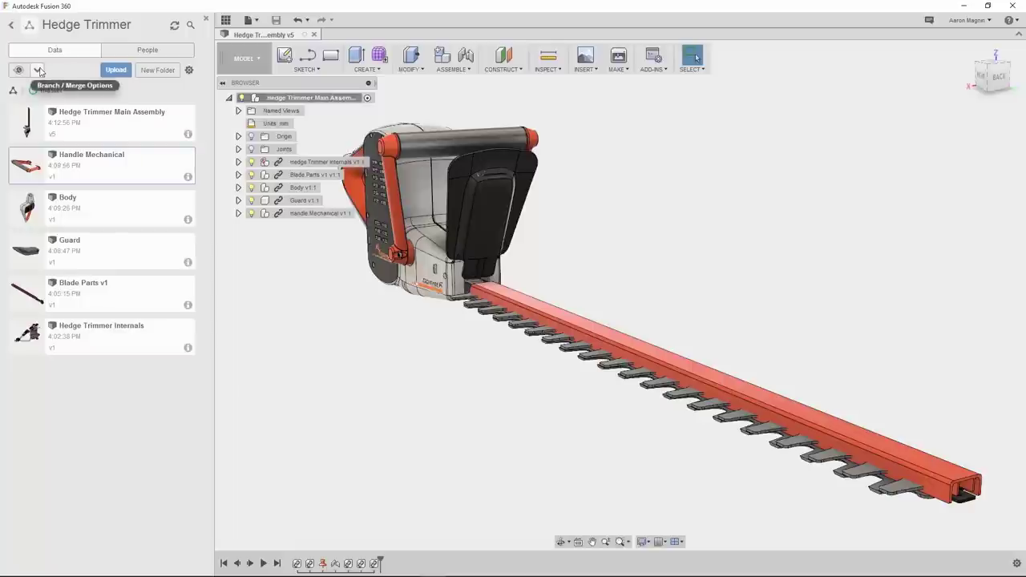
Step: Open View Project History and step through milestones from Project Initialized to Generic Handle Added
left_click(38, 71)
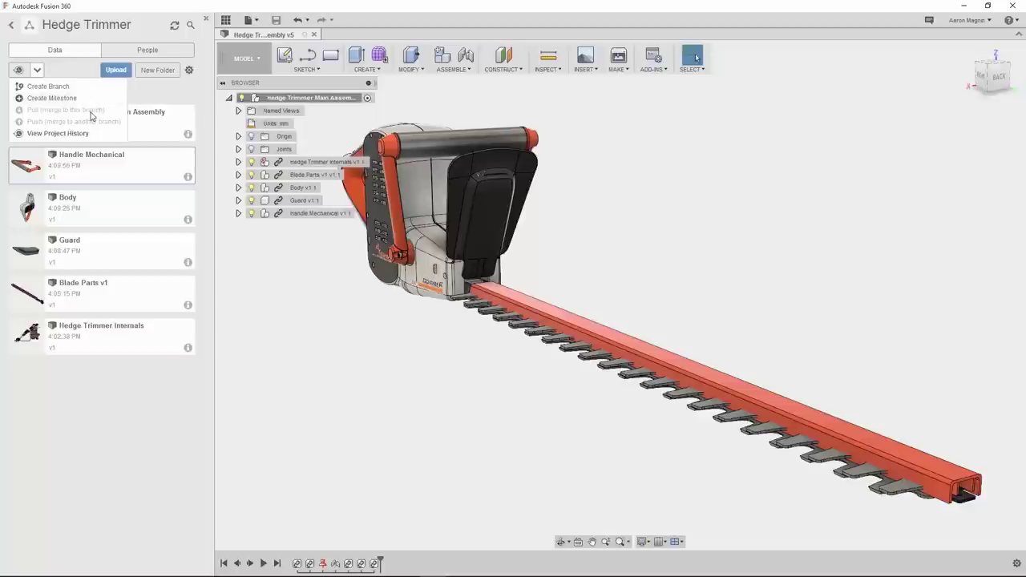
left_click(96, 138)
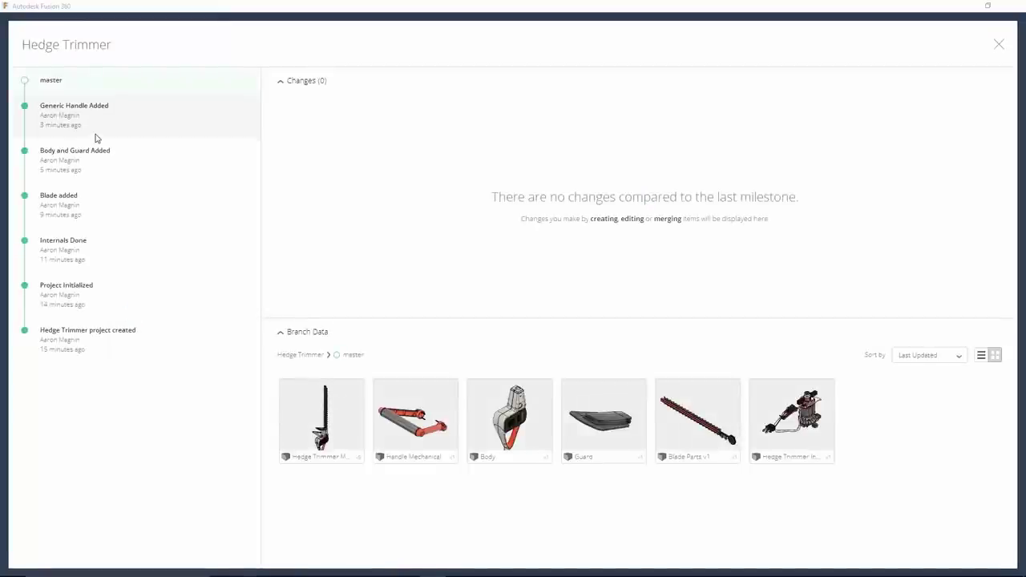
left_click(71, 295)
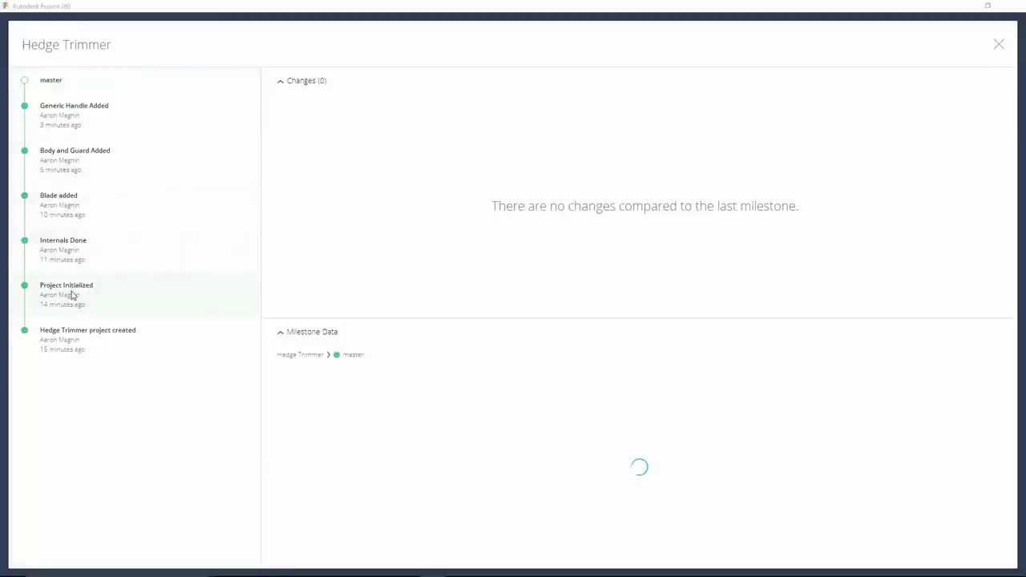
left_click(77, 251)
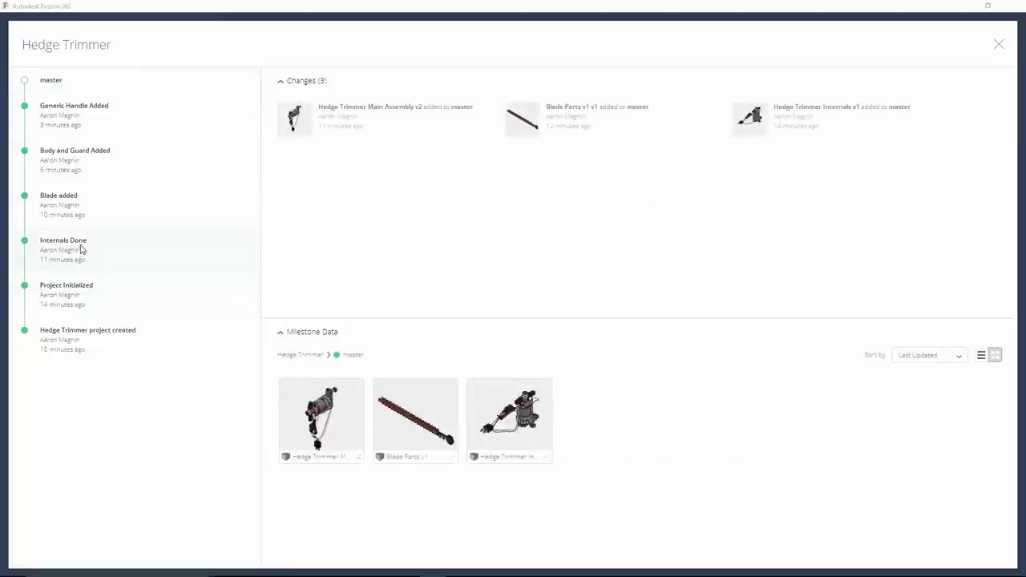
left_click(103, 207)
left_click(113, 172)
left_click(118, 126)
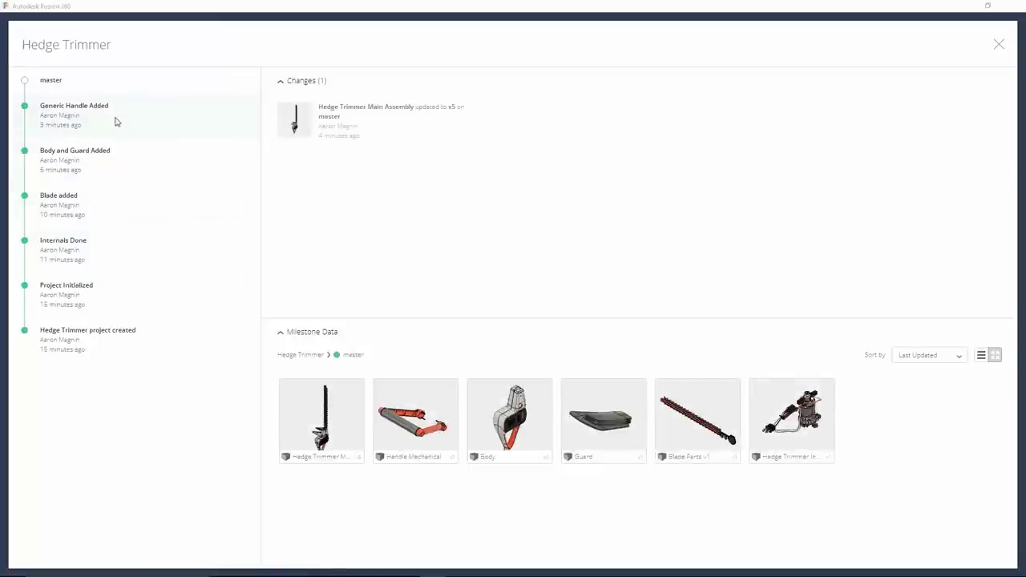
right_click(66, 82)
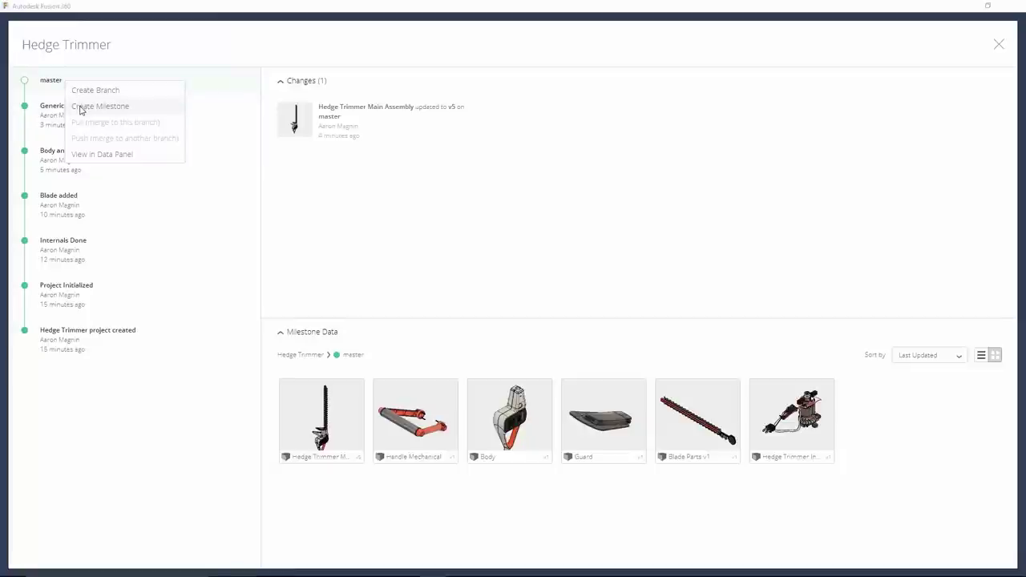
Step: Create the 'Handle Exploration' milestone described as 'Customer request for ergonomic handle'
left_click(80, 110)
type("Handle Exploration")
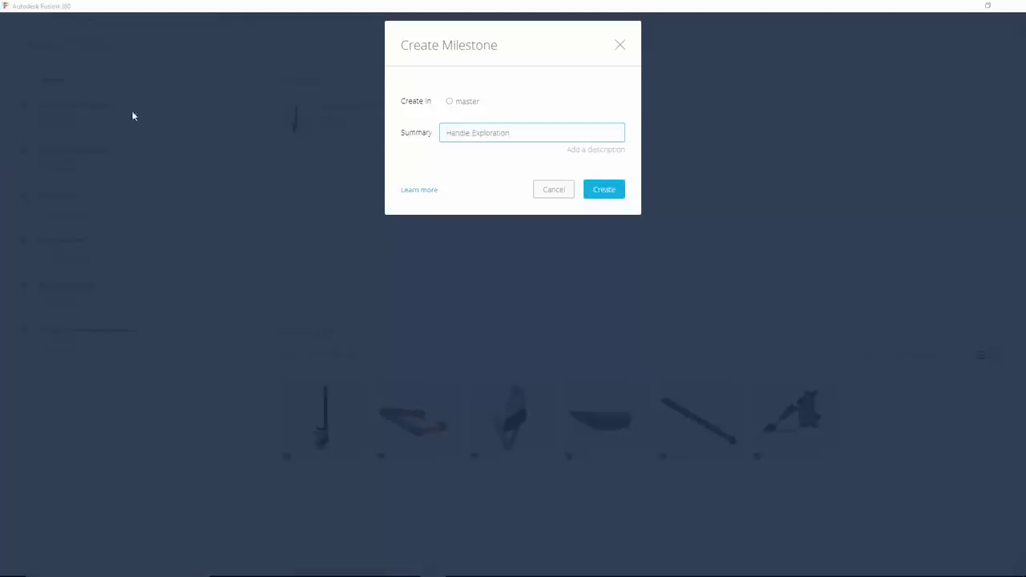
left_click(571, 150)
left_click(550, 166)
type("Customer request for ergonomic handle.")
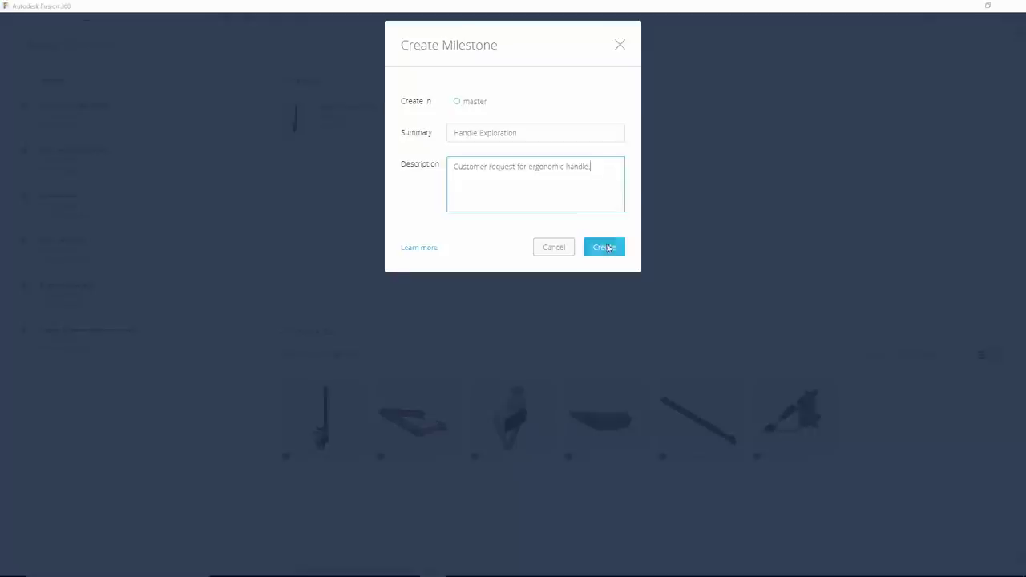
left_click(606, 248)
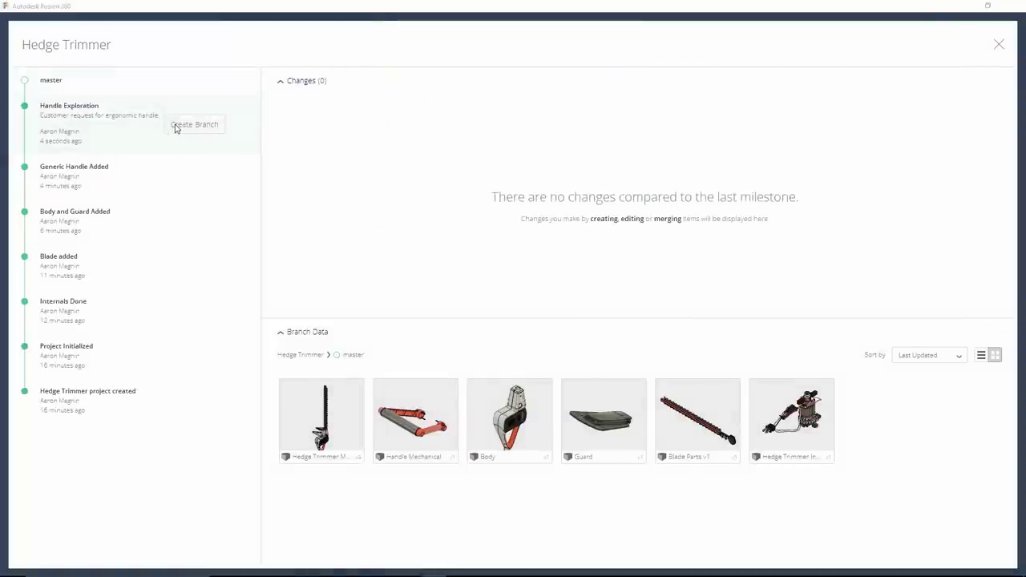
Step: Branch 'Thick variation' and 'Curved Variation' from the milestone, then close the history window
left_click(176, 127)
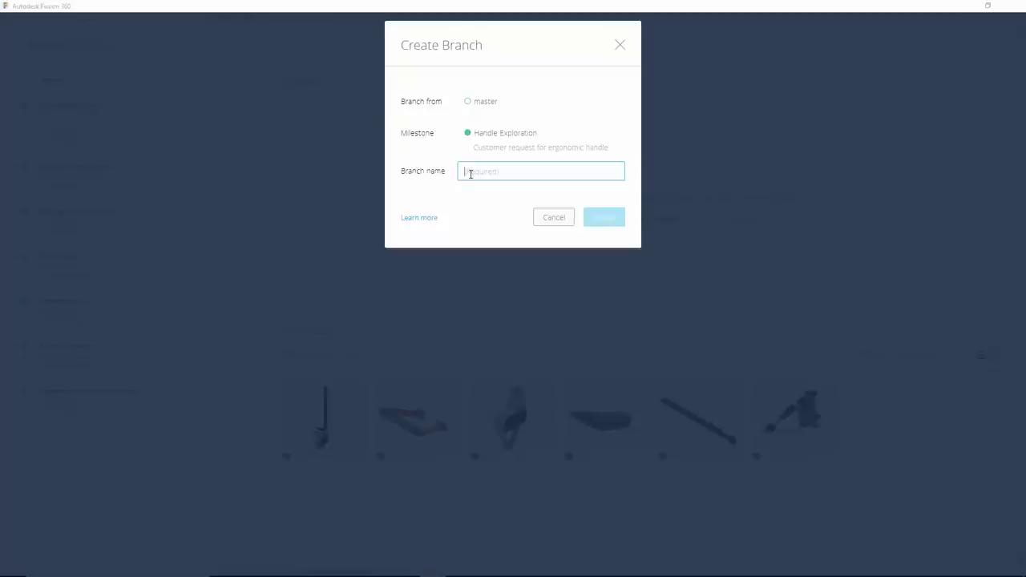
type("Thick variation")
left_click(601, 223)
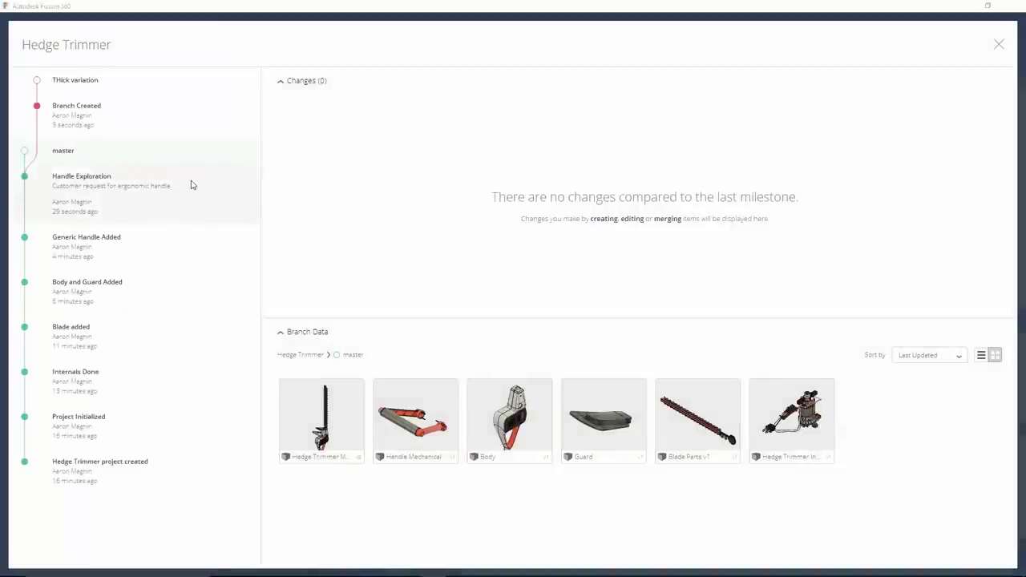
left_click(202, 190)
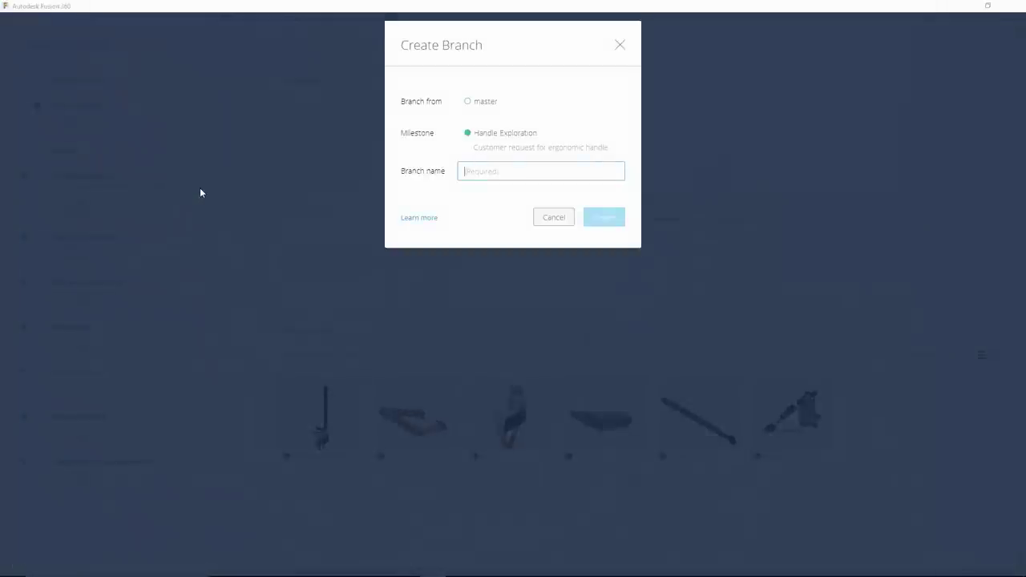
type("Curved")
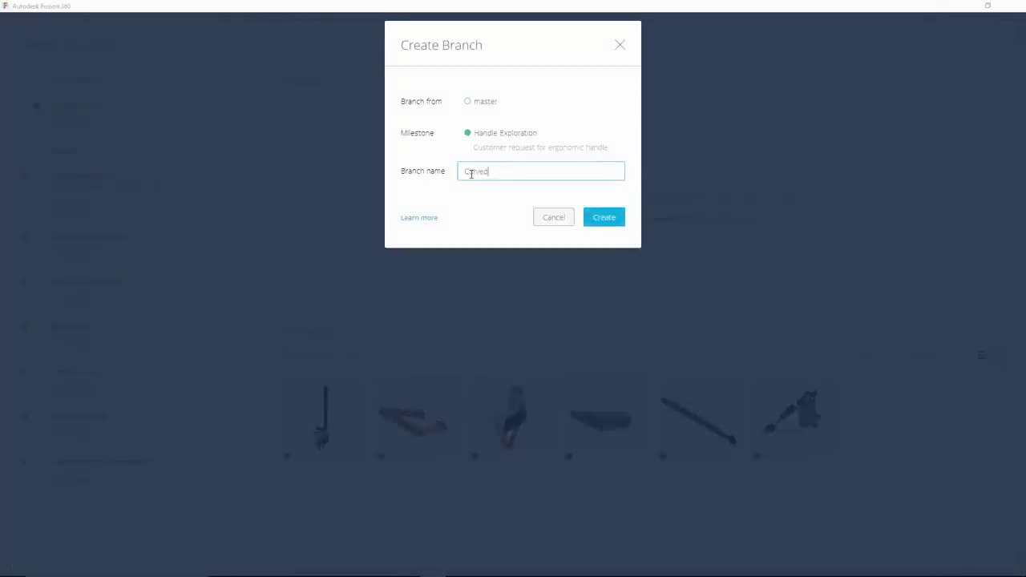
type(" Variation")
left_click(604, 218)
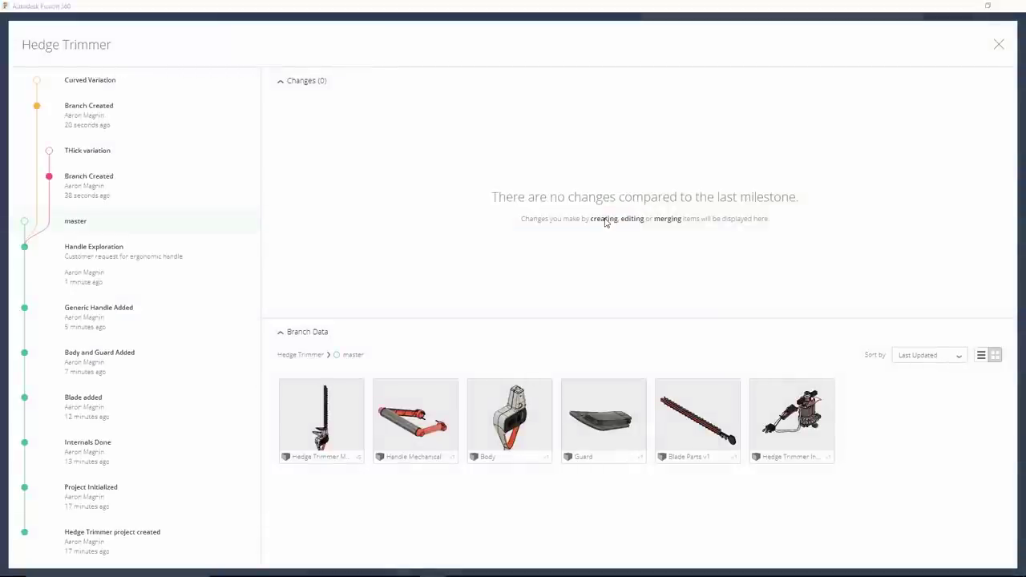
left_click(998, 45)
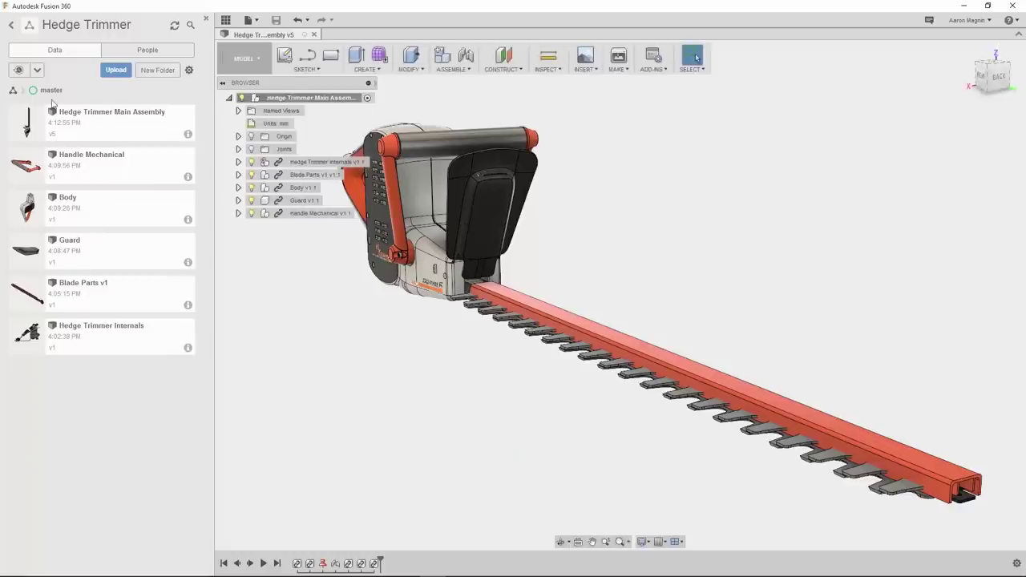
Step: Pick Curved Variation from the branch list in the Data panel breadcrumb
left_click(16, 93)
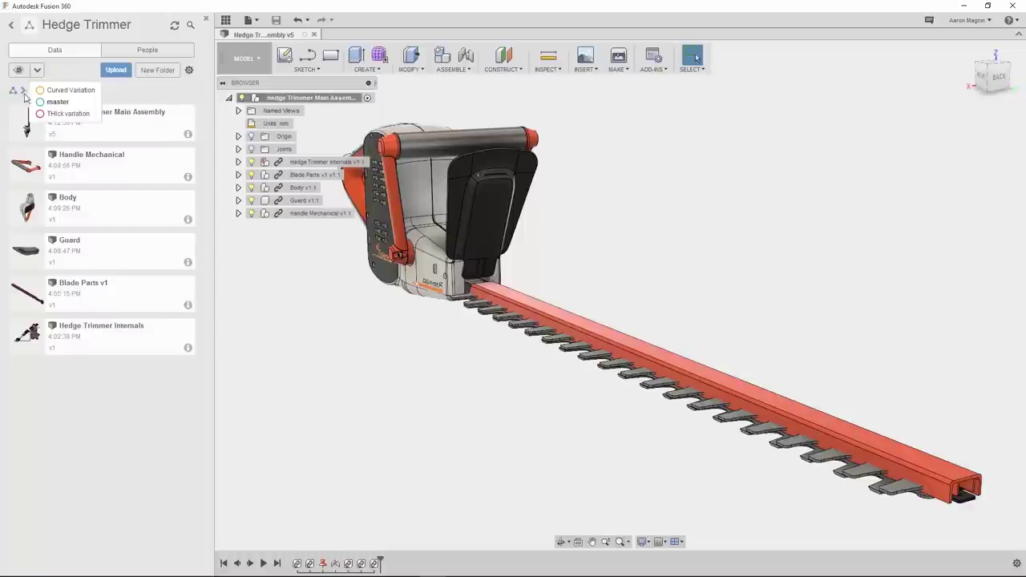
left_click(57, 91)
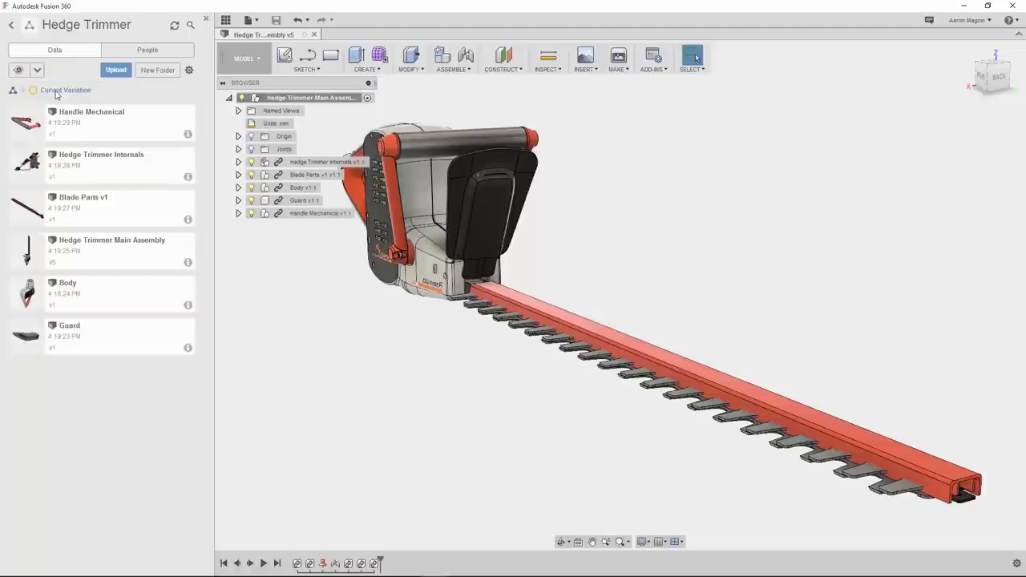
Step: Open Handle Mechanical, enter the grip's T-spline form and select the grip edge loops for Edit Form
double_click(92, 123)
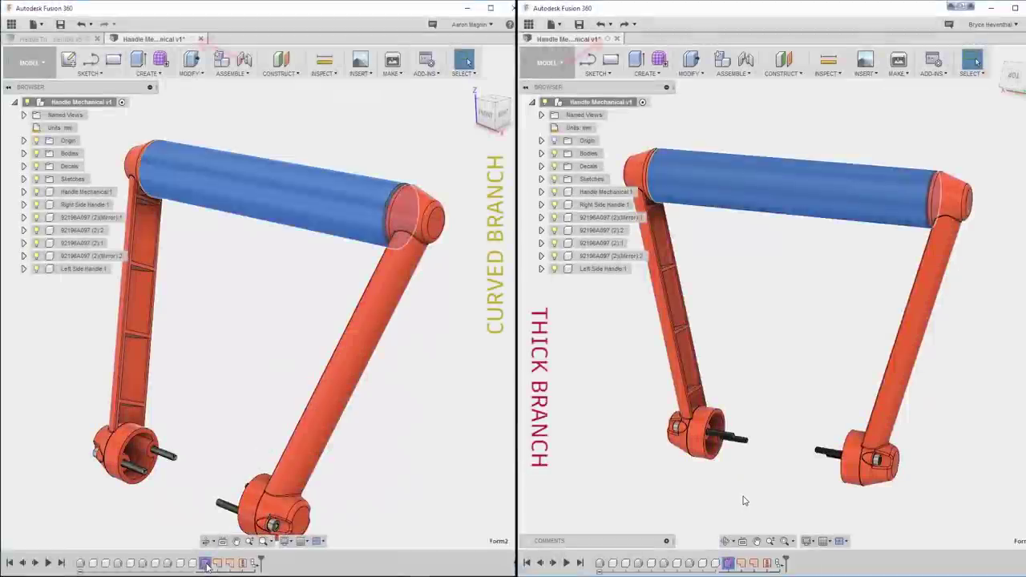
double_click(207, 564)
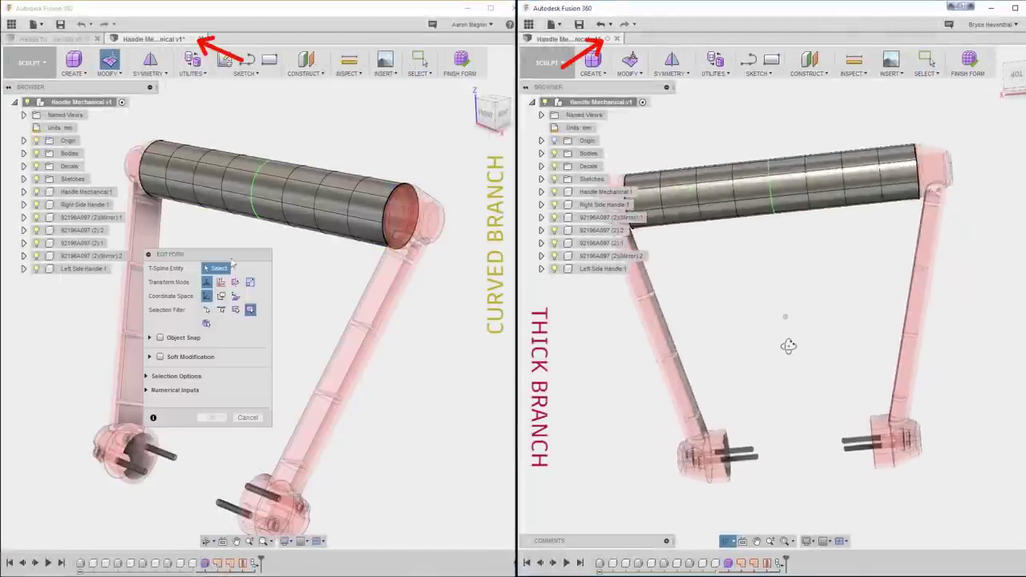
left_click_drag(316, 252, 461, 368)
left_click_drag(786, 346, 666, 121)
double_click(410, 192)
right_click(666, 120)
left_click(721, 128)
Step: Scale up and move the grip faces to thicken and curve the tube, then finish the form
left_click_drag(787, 156, 783, 164)
middle_click_drag(326, 180, 365, 183, "shift")
left_click_drag(365, 183, 379, 187)
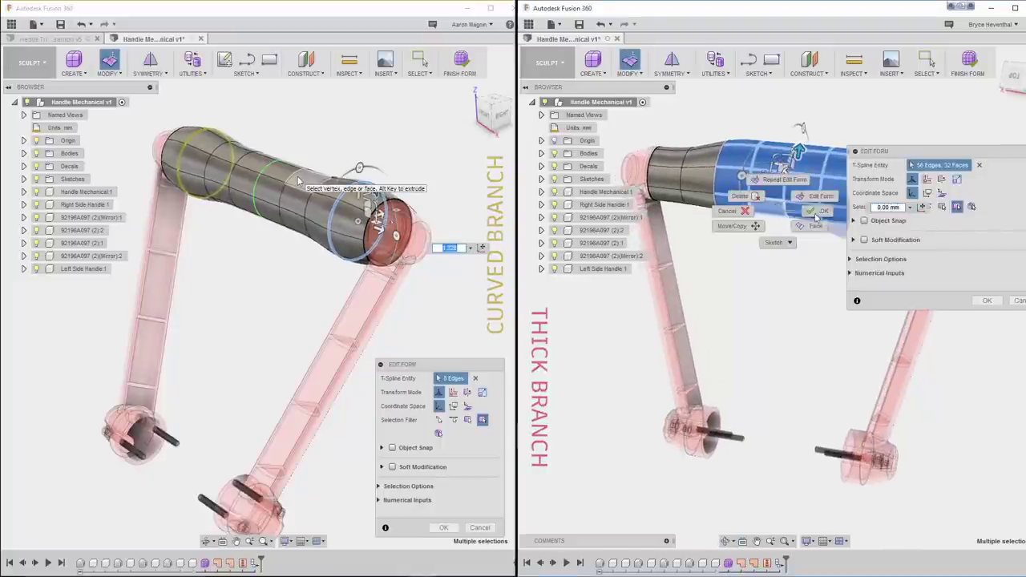
key("Return")
mouse_move(299, 180)
middle_mouse_down("shift")
mouse_move(330, 137)
mouse_move(321, 208)
middle_mouse_up("shift")
left_click(968, 61)
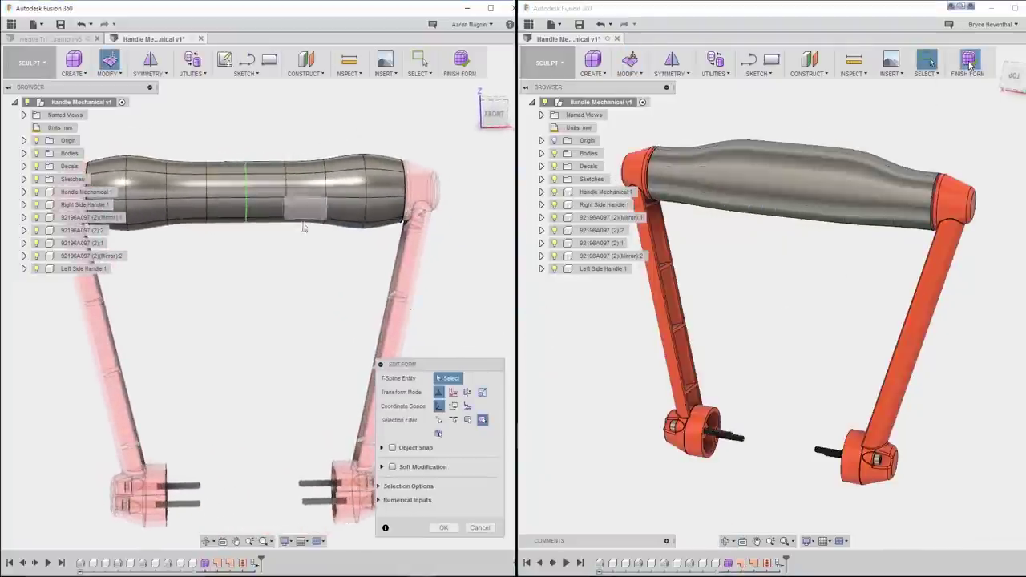
Step: Save a version described 'Thick Handle' and pull the tube's middle edge loop to reshape it
left_click_drag(305, 231, 189, 142)
middle_click_drag(189, 141, 297, 160, "shift")
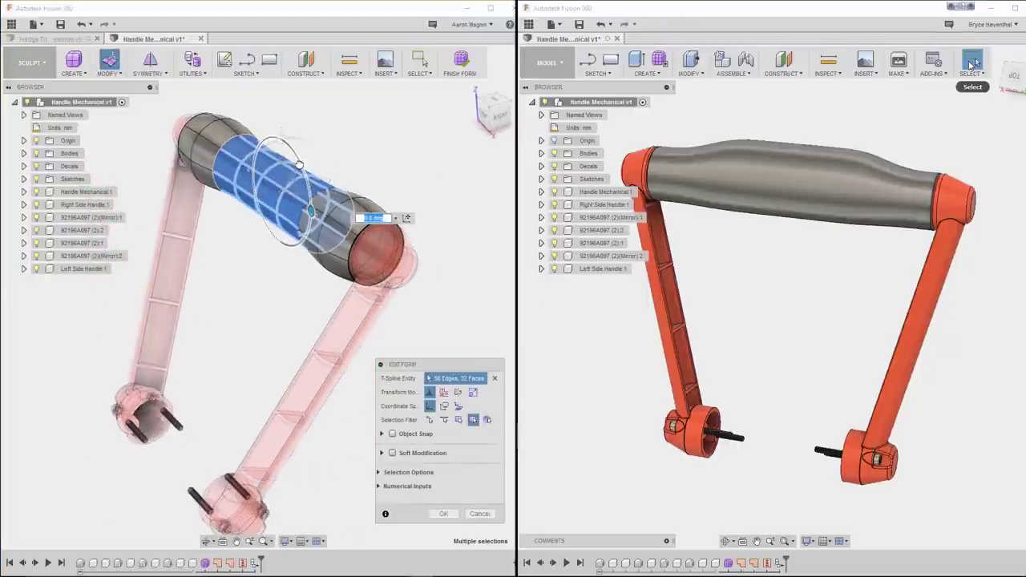
key("ctrl+s")
key("ctrl+a")
left_click_drag(302, 164, 299, 178)
type("Thick Handle")
double_click(298, 165)
key("Return")
middle_click_drag(298, 178, 433, 257, "shift")
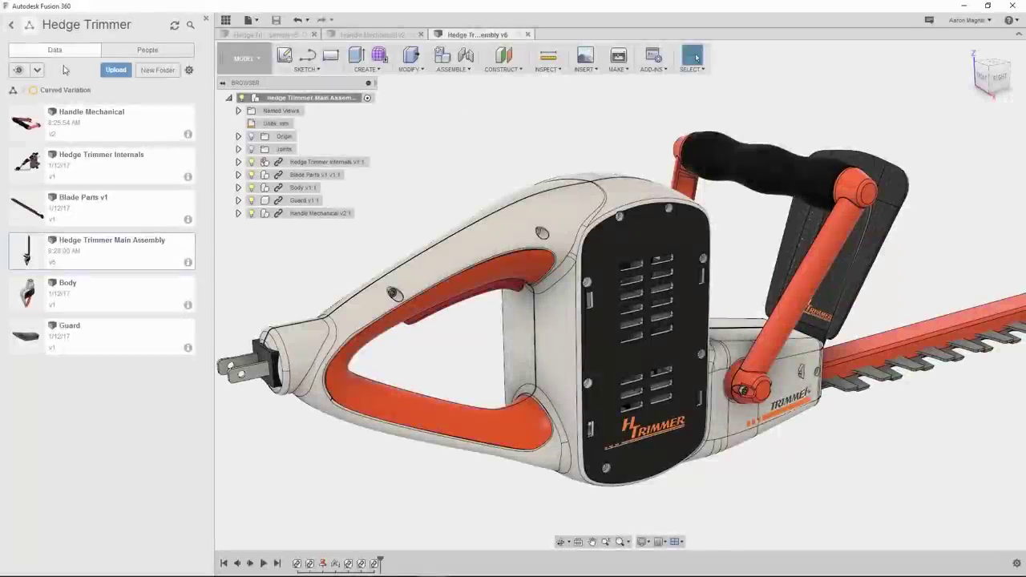
Step: Show the project history listing Main Assembly v6 and Handle Mechanical v2
left_click(37, 70)
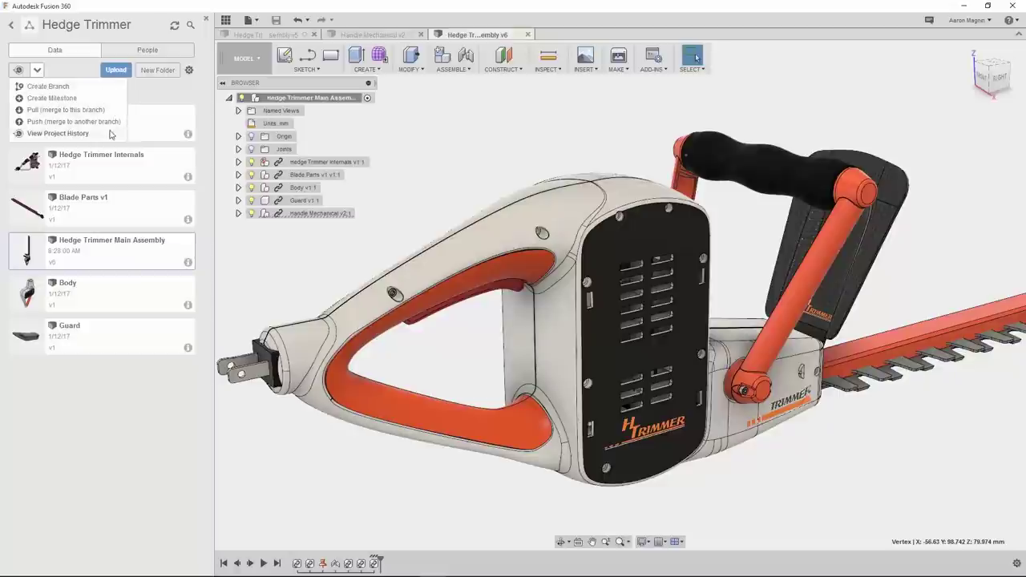
left_click(111, 134)
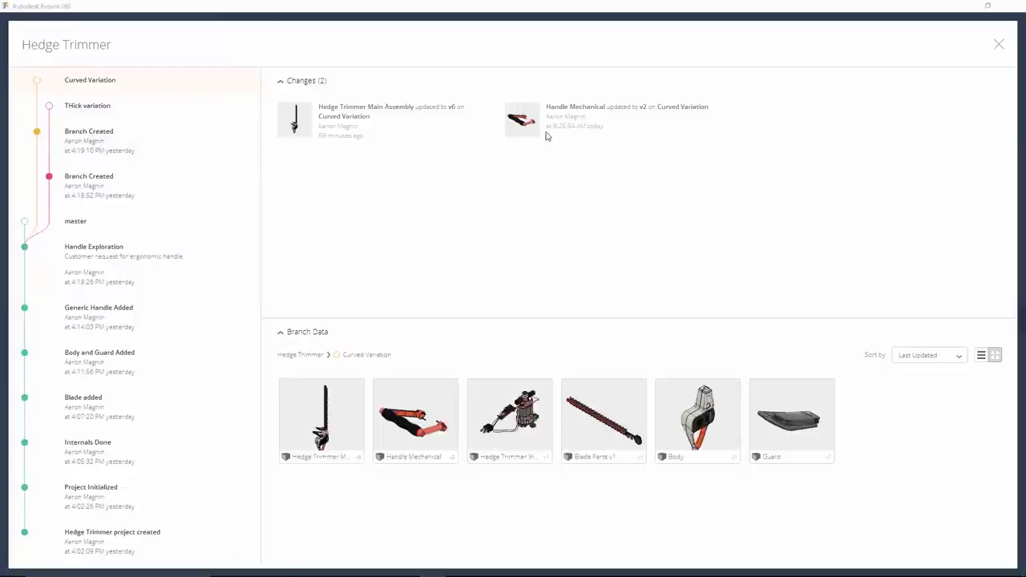
Step: Review THick variation's changes, then push Curved Variation with its referenced designs expanded
left_click(119, 104)
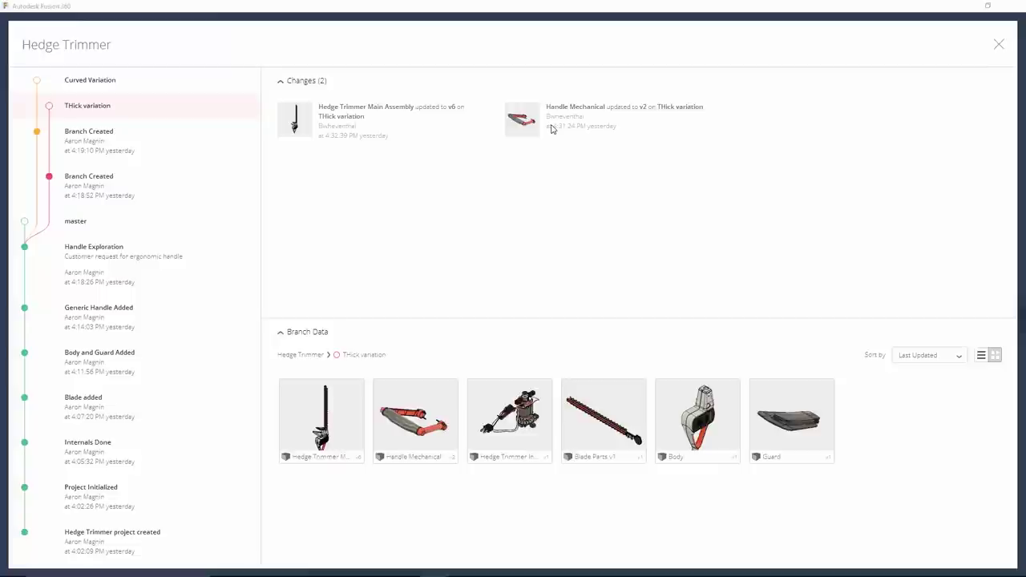
right_click(173, 84)
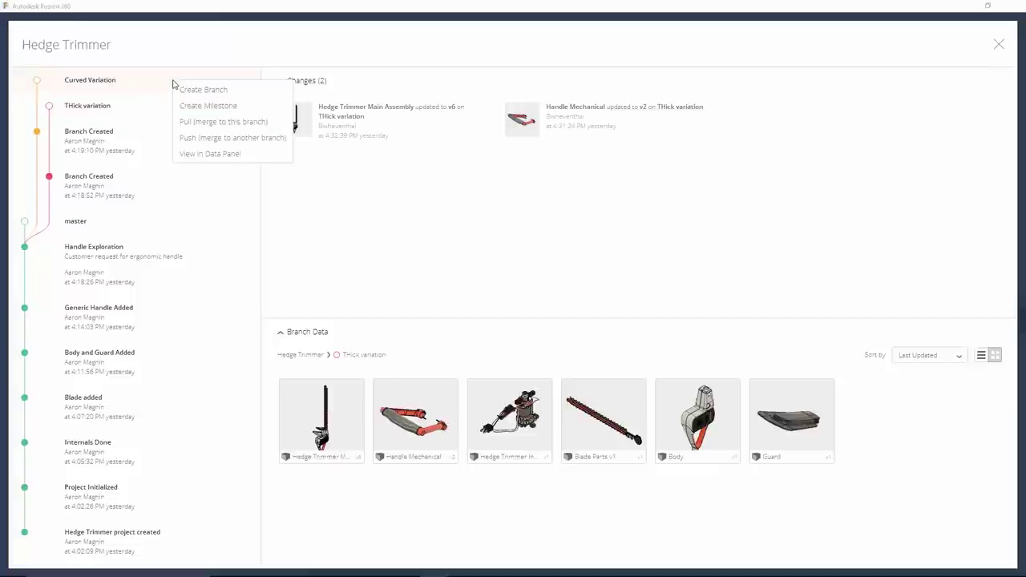
left_click(282, 139)
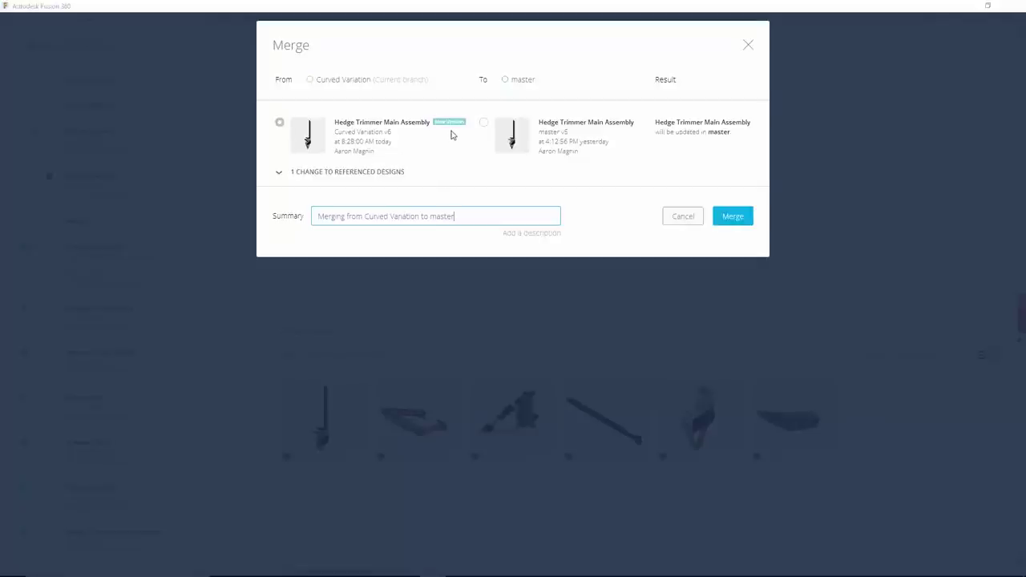
left_click(279, 172)
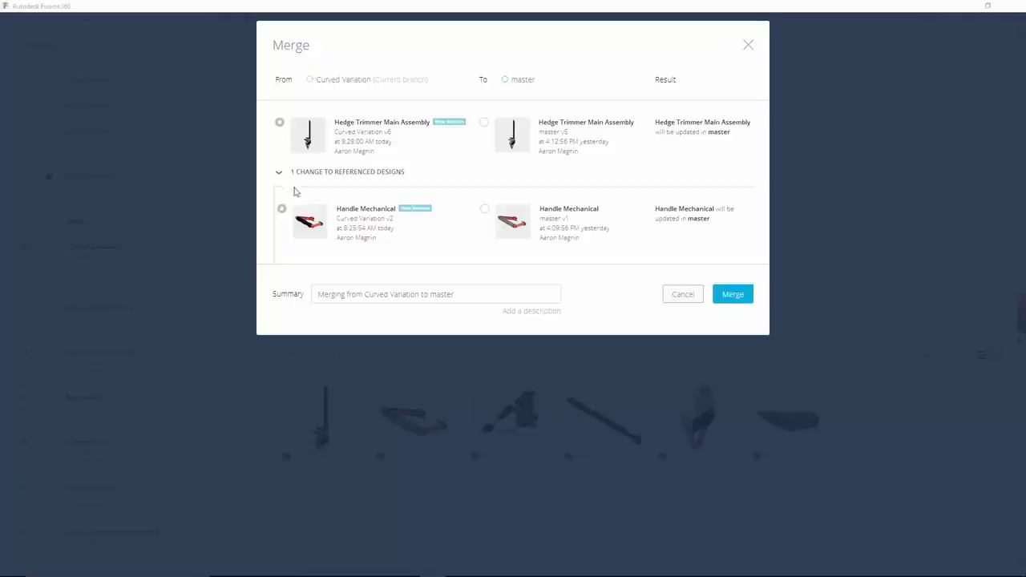
Step: Merge into master described 'After design review, the 'curved' option was selected.', then close history
left_click(517, 312)
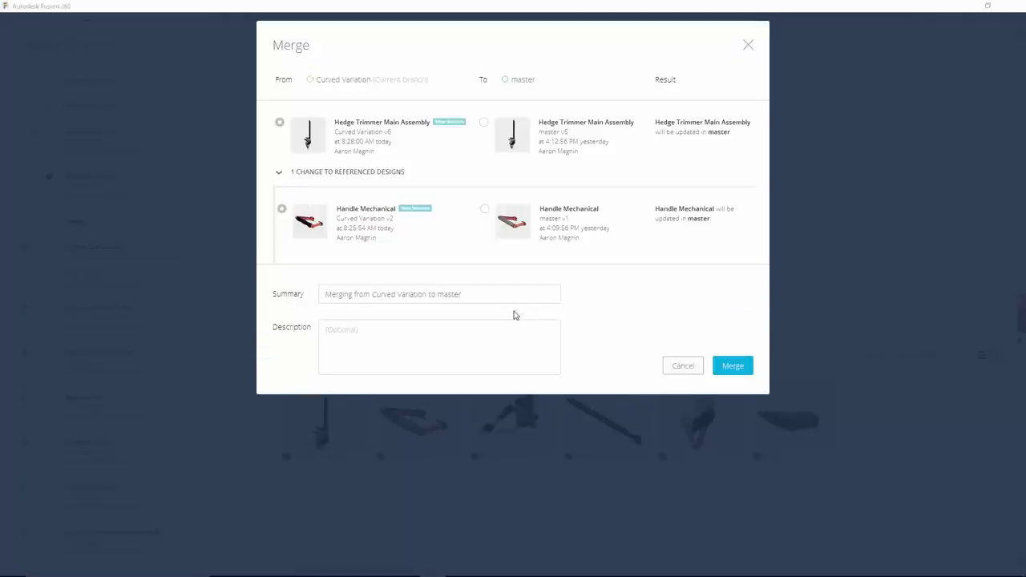
left_click(504, 326)
type("Afte")
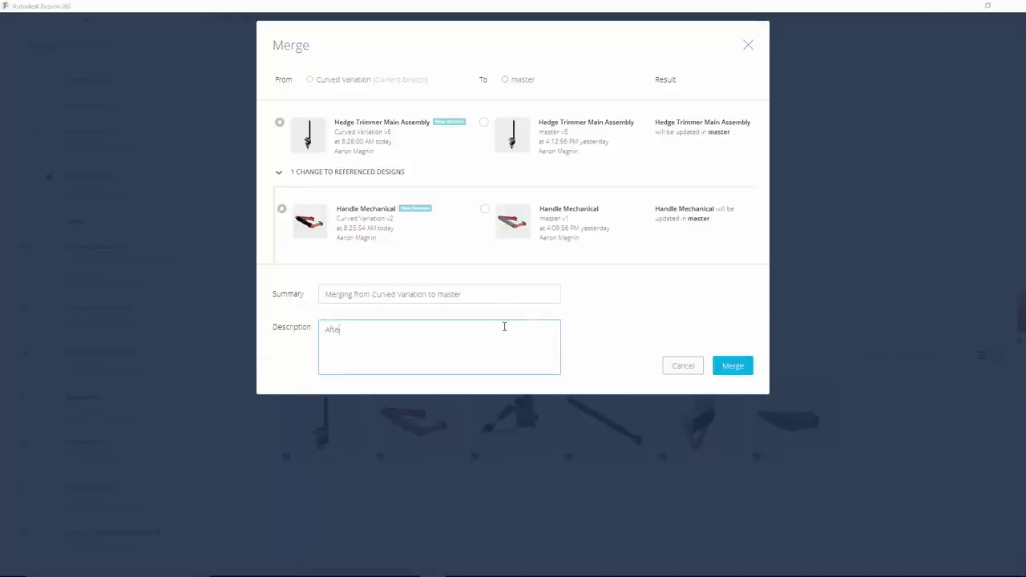
type("r design review, the 'curved' option was selected.")
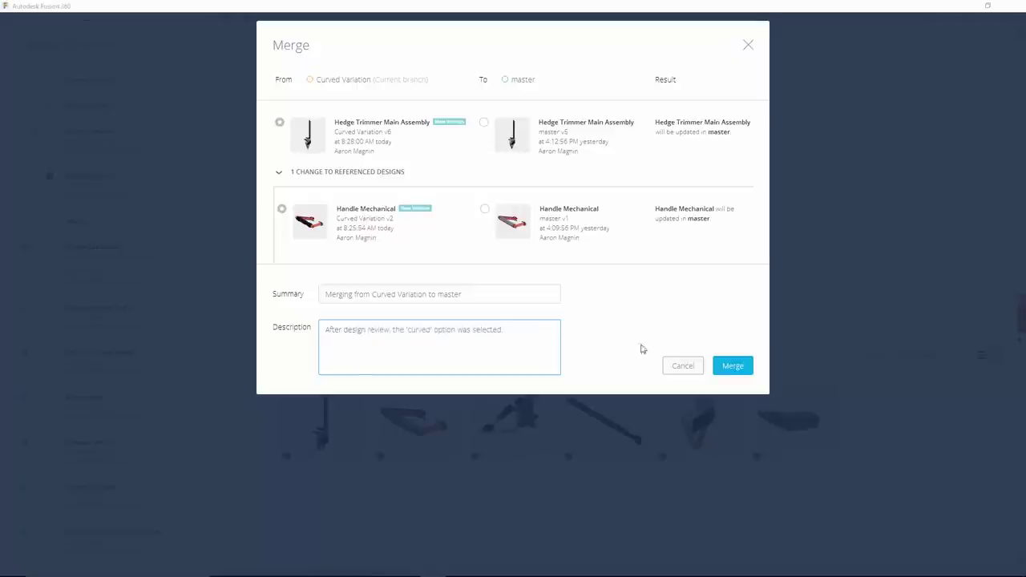
left_click(732, 366)
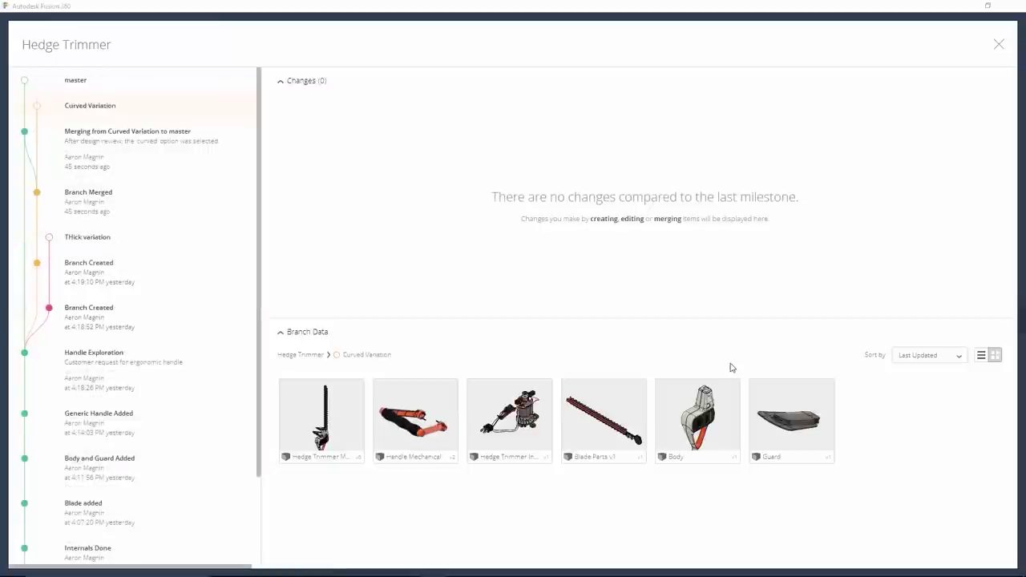
left_click(127, 147)
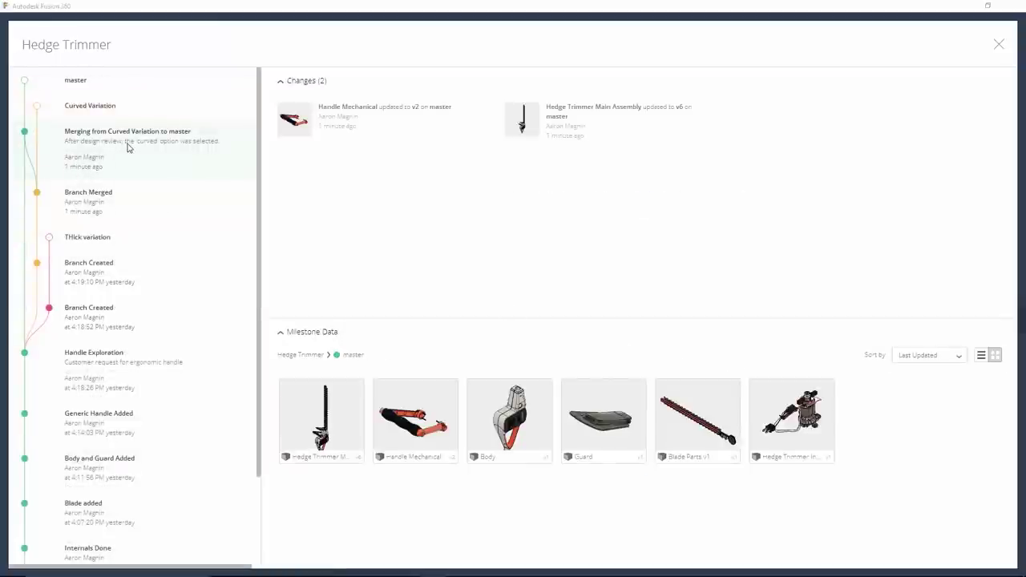
left_click(999, 46)
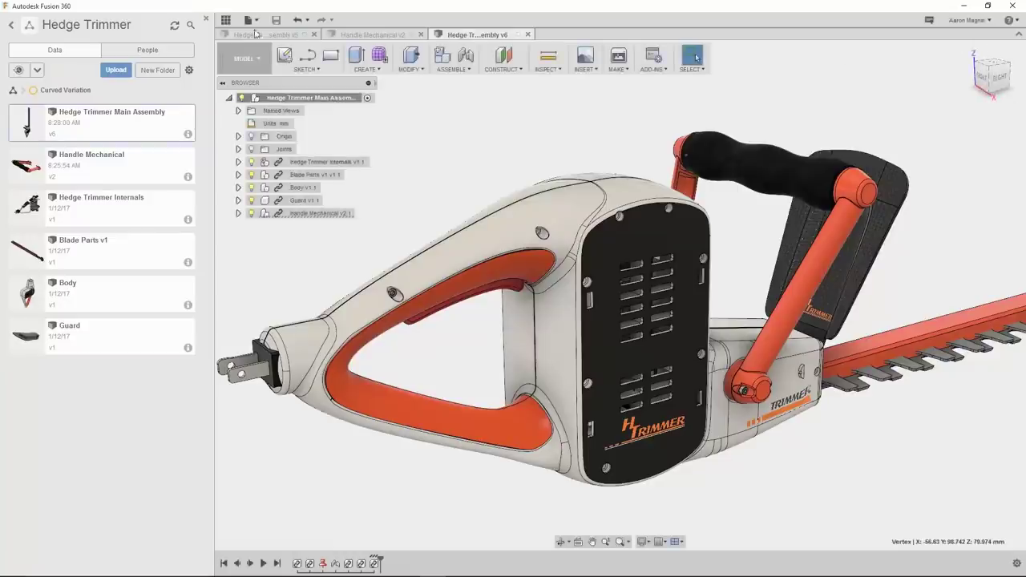
Step: Switch to master, open its Hedge Trimmer Main Assembly, and select the curved grip
left_click(36, 88)
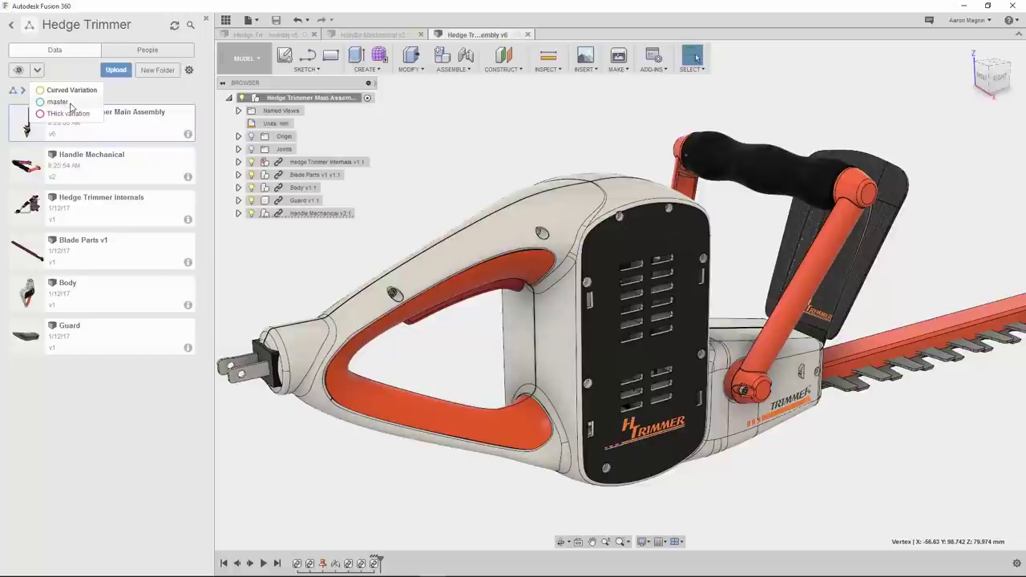
left_click(57, 102)
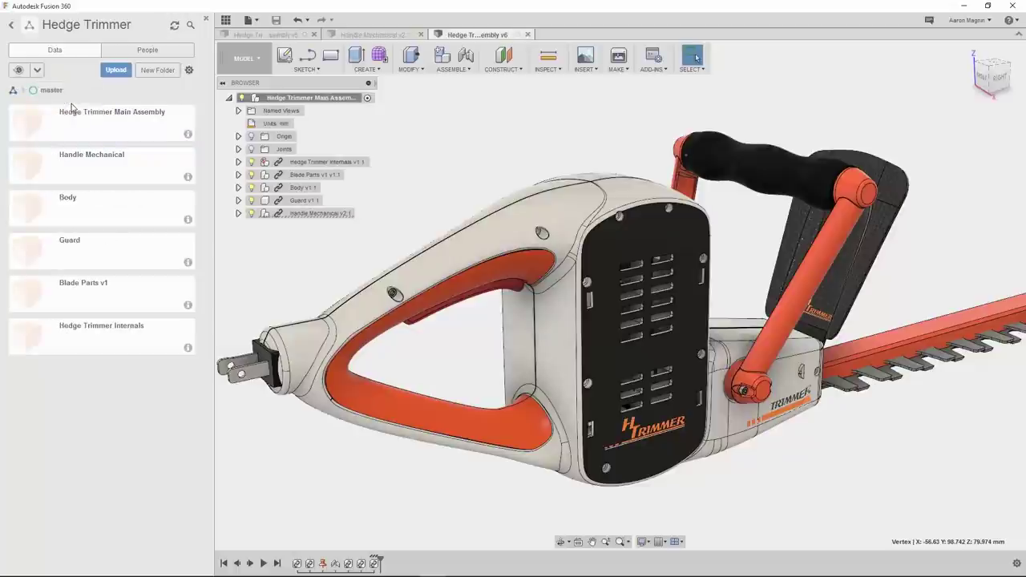
double_click(121, 138)
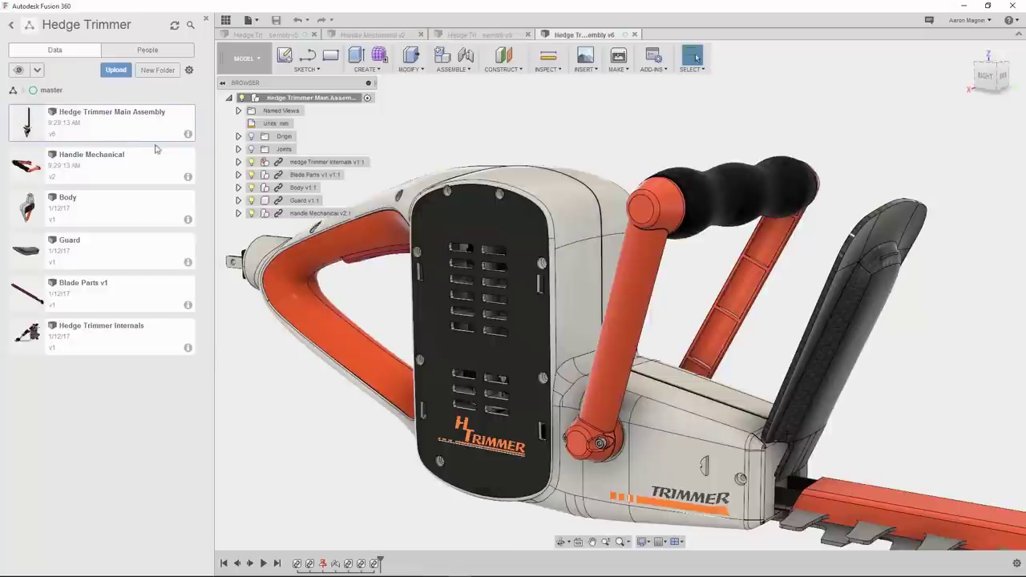
left_click(739, 213)
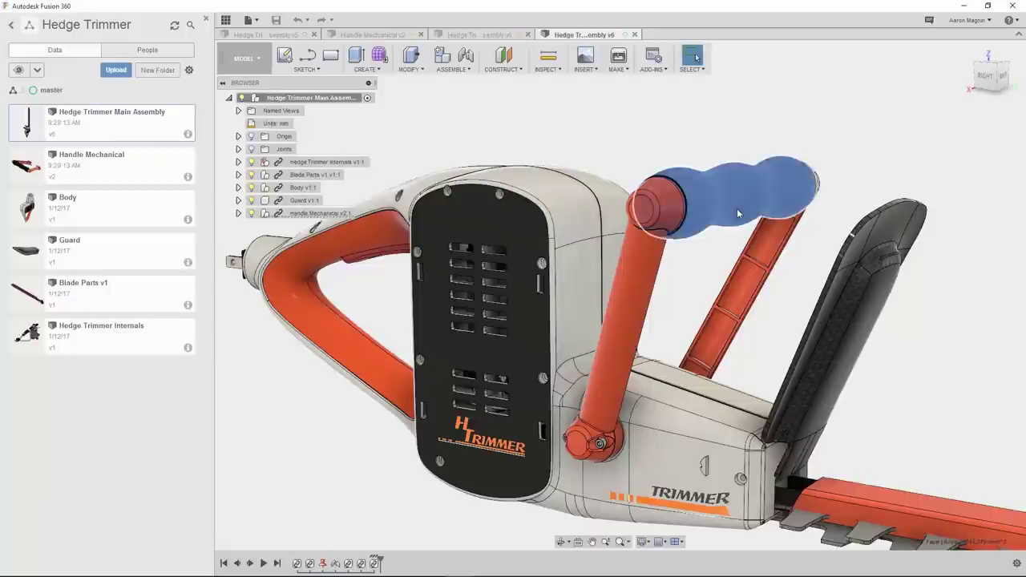